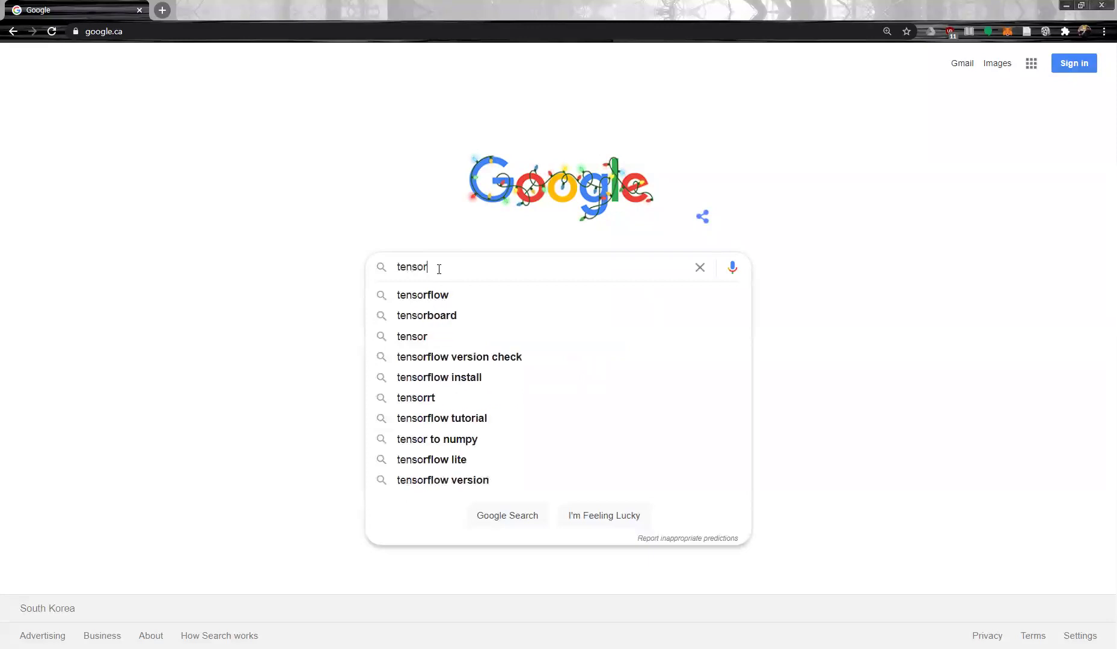
# Search Google for "tensorflow playground" and open the A Neural Network Playground result at playground.tensorflow.org
pyautogui.write('layground')
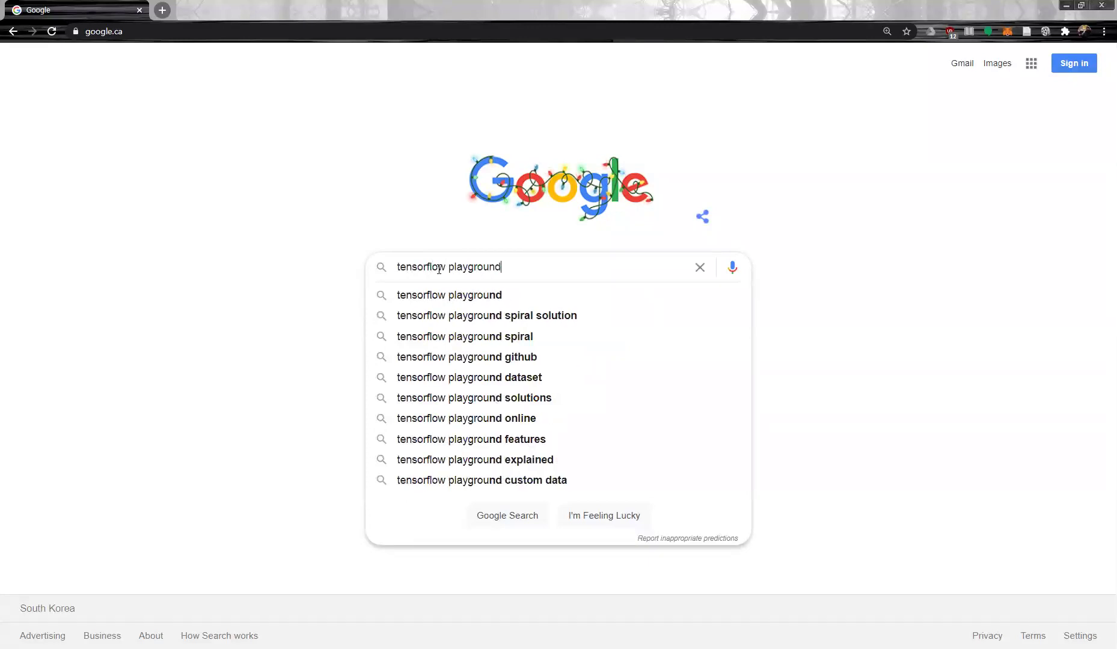
pyautogui.press('Return')
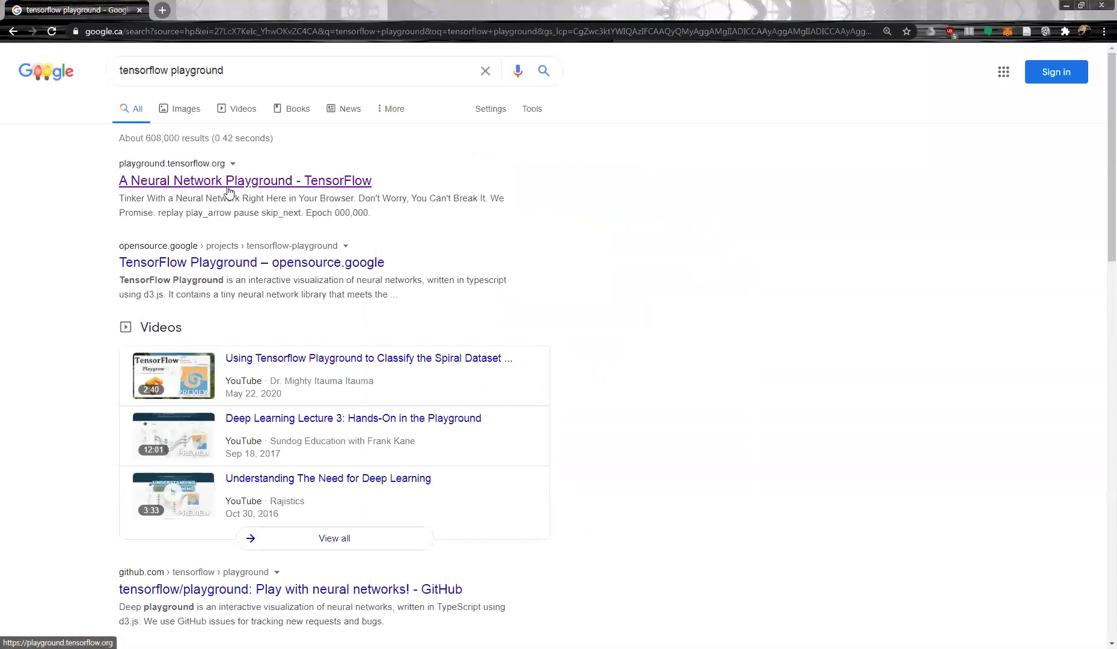
pyautogui.click(230, 192)
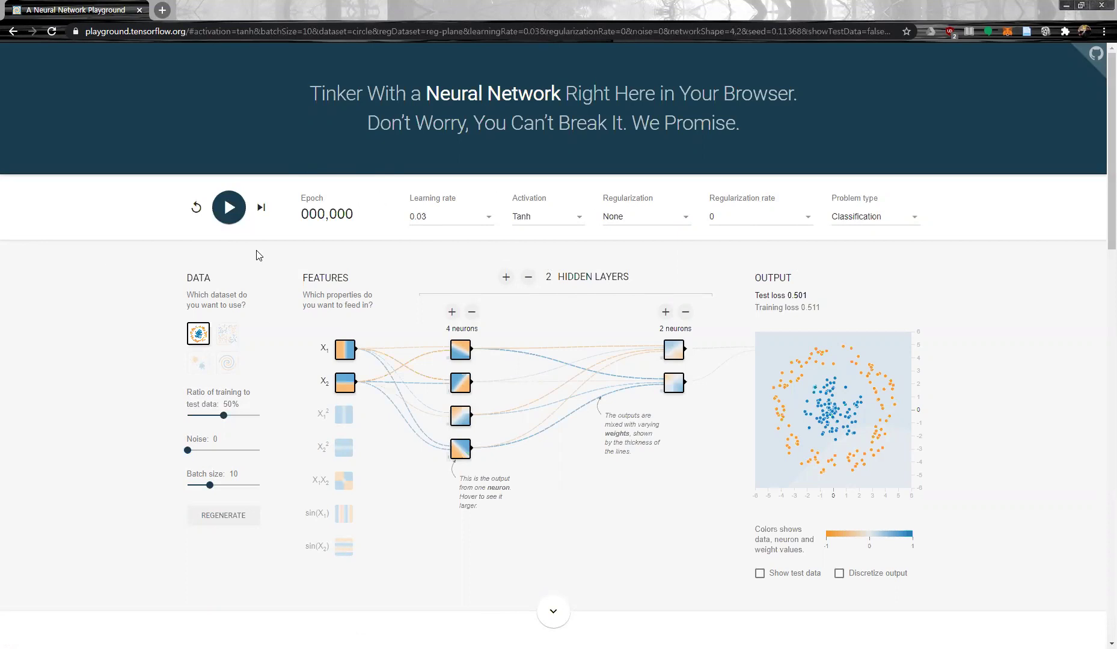
# Highlight the "Um, What Is a Neural Network?" heading and enlarge the page to make the section easier to read
pyautogui.scroll(-4, 259, 254)
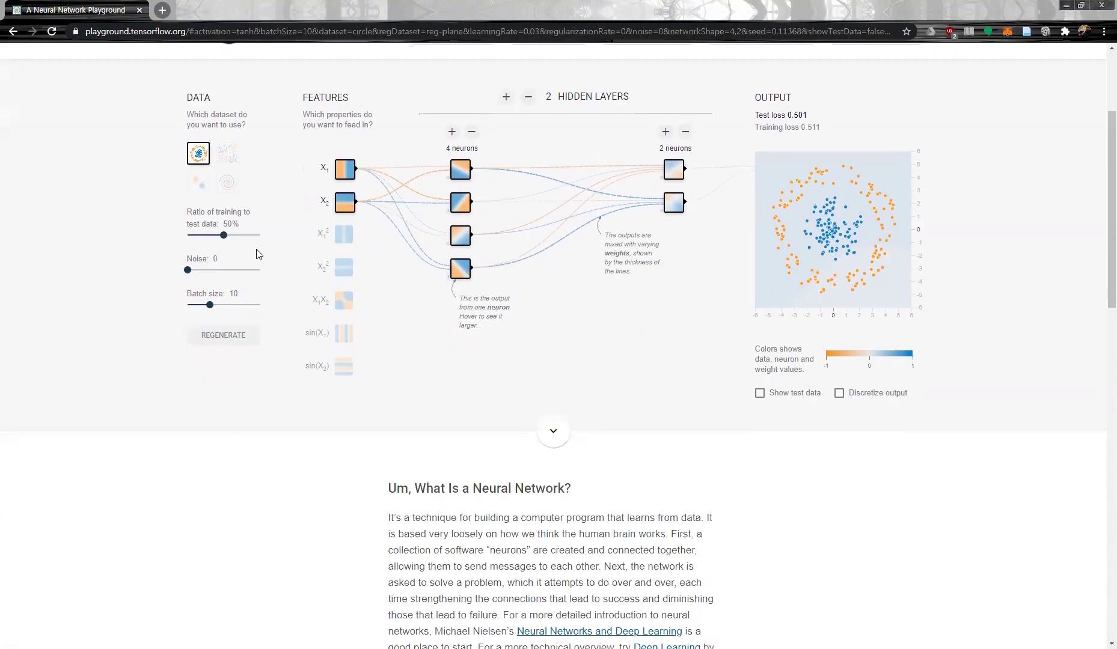
pyautogui.scroll(3, 258, 253)
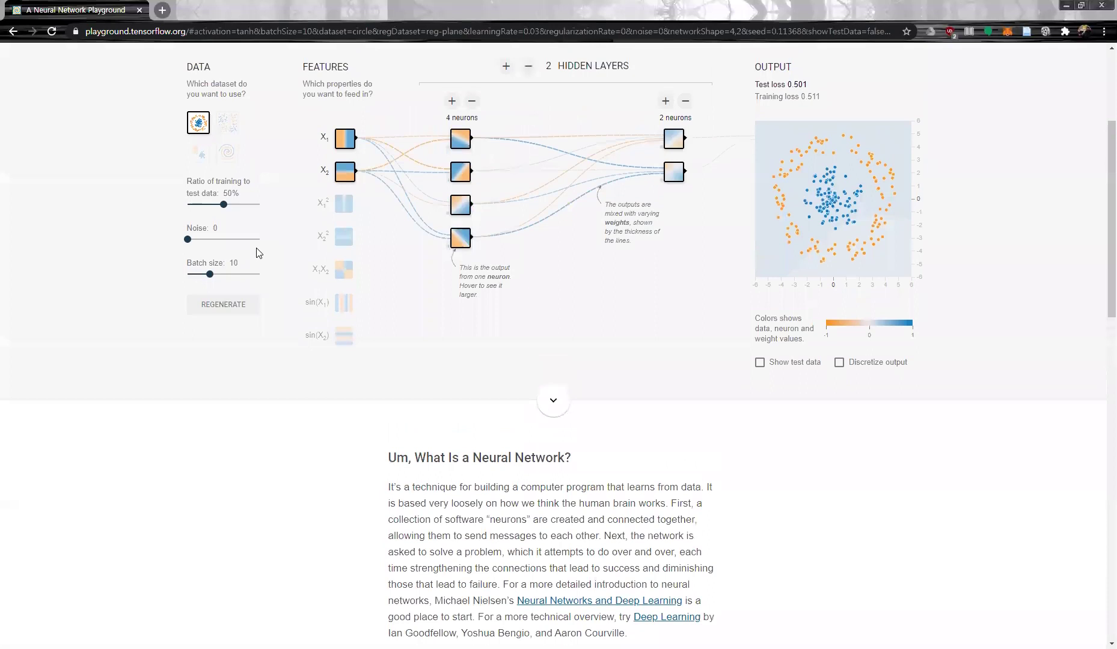
pyautogui.scroll(-7, 262, 251)
pyautogui.scroll(-1, 299, 259)
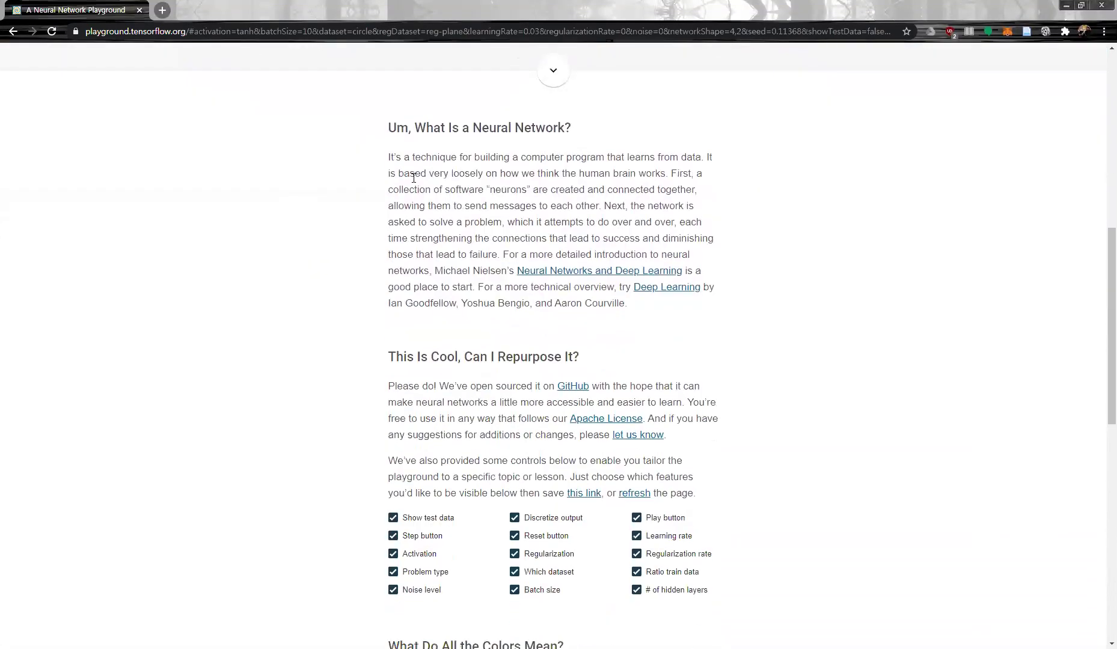
pyautogui.moveTo(387, 129); pyautogui.dragTo(572, 129)
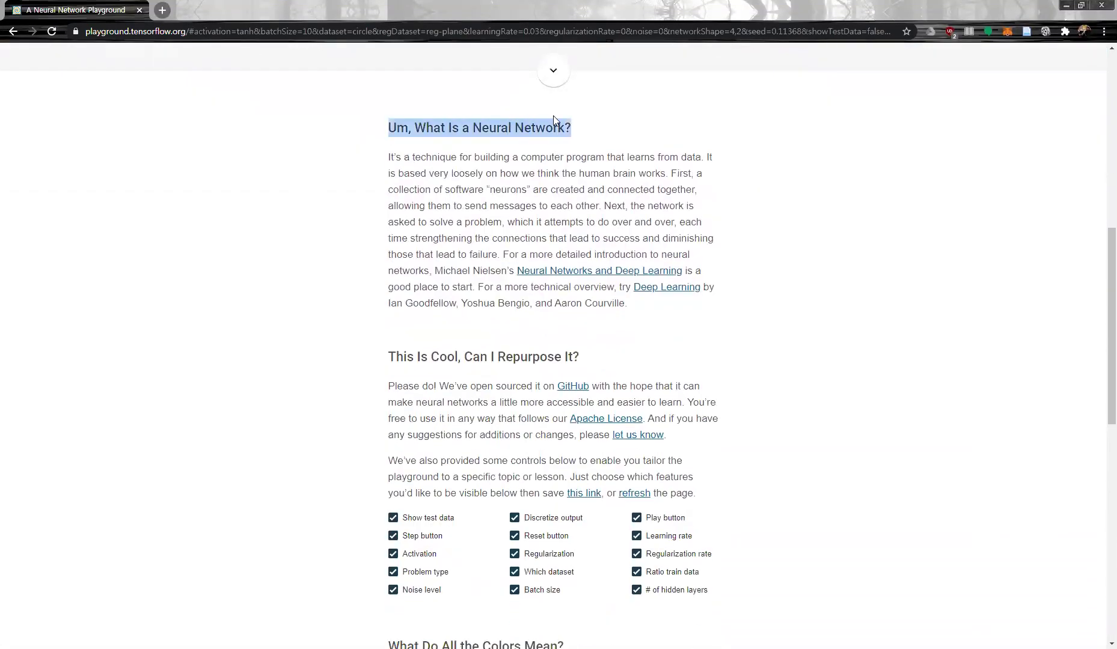
pyautogui.hotkey('ctrl', '+')
pyautogui.hotkey('ctrl', '+')
pyautogui.hotkey('ctrl', '+')
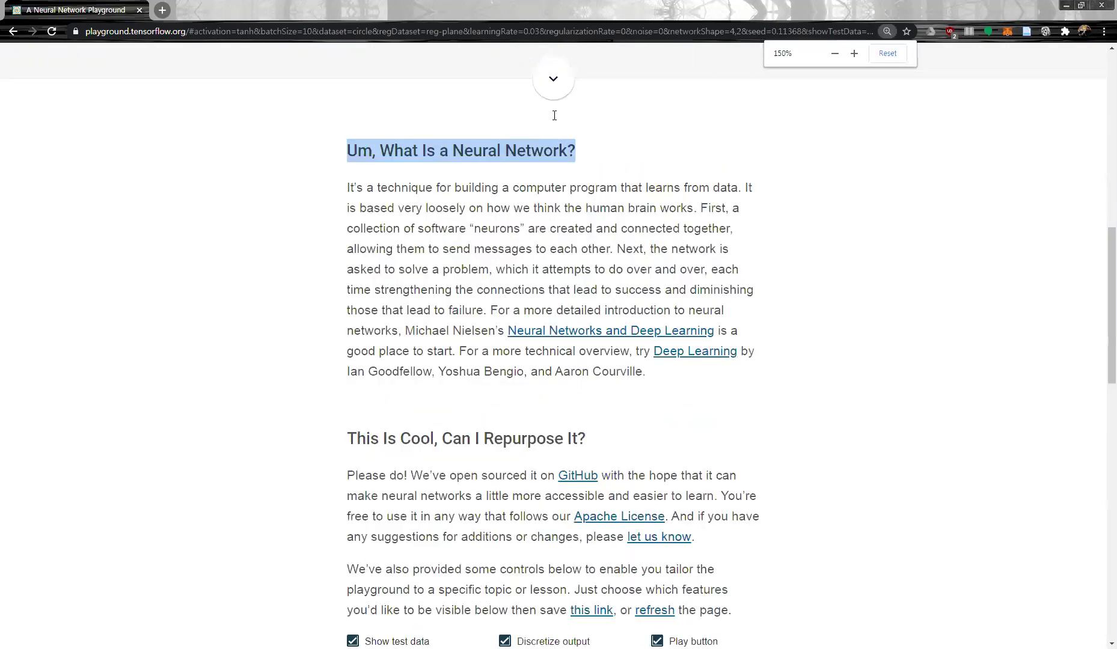
pyautogui.scroll(2, 407, 297)
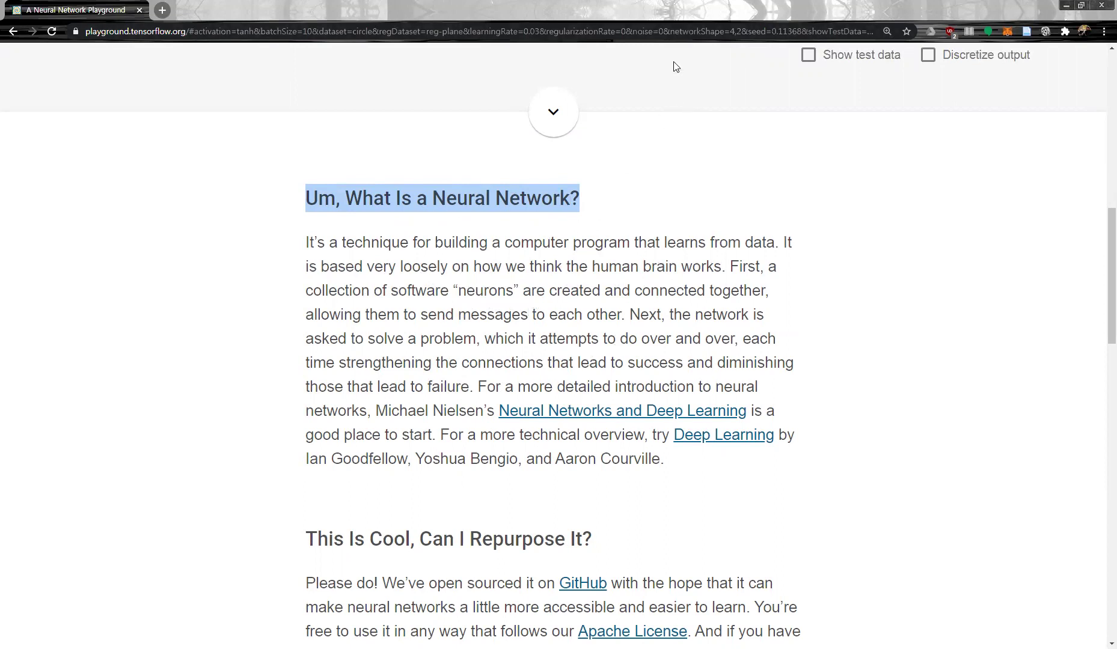
# Sketch two red neuron circles beside the neural network text, with arrows leading from both into a third circle
pyautogui.moveTo(858, 170)
pyautogui.mouseDown()
pyautogui.moveTo(880, 192)
pyautogui.moveTo(885, 162)
pyautogui.moveTo(867, 162)
pyautogui.mouseUp()
pyautogui.moveTo(879, 218)
pyautogui.mouseDown()
pyautogui.moveTo(890, 248)
pyautogui.moveTo(906, 223)
pyautogui.moveTo(887, 207)
pyautogui.moveTo(881, 217)
pyautogui.mouseUp()
pyautogui.moveTo(950, 179)
pyautogui.mouseDown()
pyautogui.moveTo(971, 191)
pyautogui.moveTo(959, 179)
pyautogui.moveTo(927, 190)
pyautogui.mouseUp()
pyautogui.moveTo(910, 230)
pyautogui.mouseDown()
pyautogui.moveTo(931, 202)
pyautogui.moveTo(931, 212)
pyautogui.mouseUp()
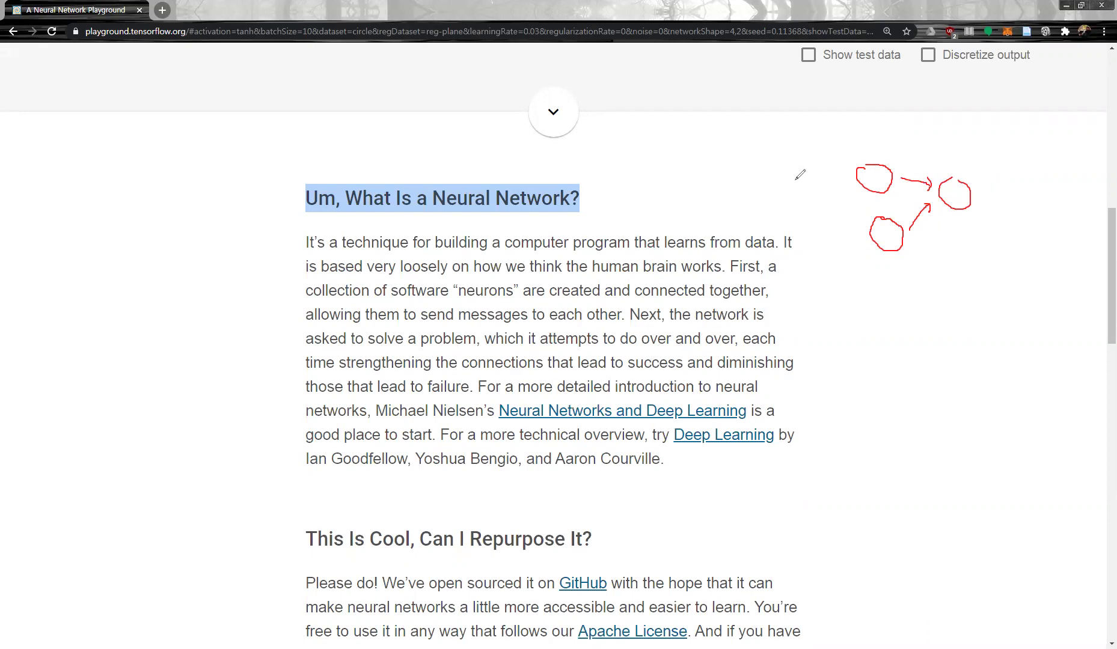
# Add input arrows before the first two circles and a curved feedback arrow from the third, then mark the reading links in the text
pyautogui.moveTo(796, 179); pyautogui.dragTo(826, 179)
pyautogui.moveTo(831, 236); pyautogui.dragTo(849, 234)
pyautogui.moveTo(966, 166)
pyautogui.mouseDown()
pyautogui.moveTo(966, 148)
pyautogui.moveTo(859, 141)
pyautogui.moveTo(843, 155)
pyautogui.mouseUp()
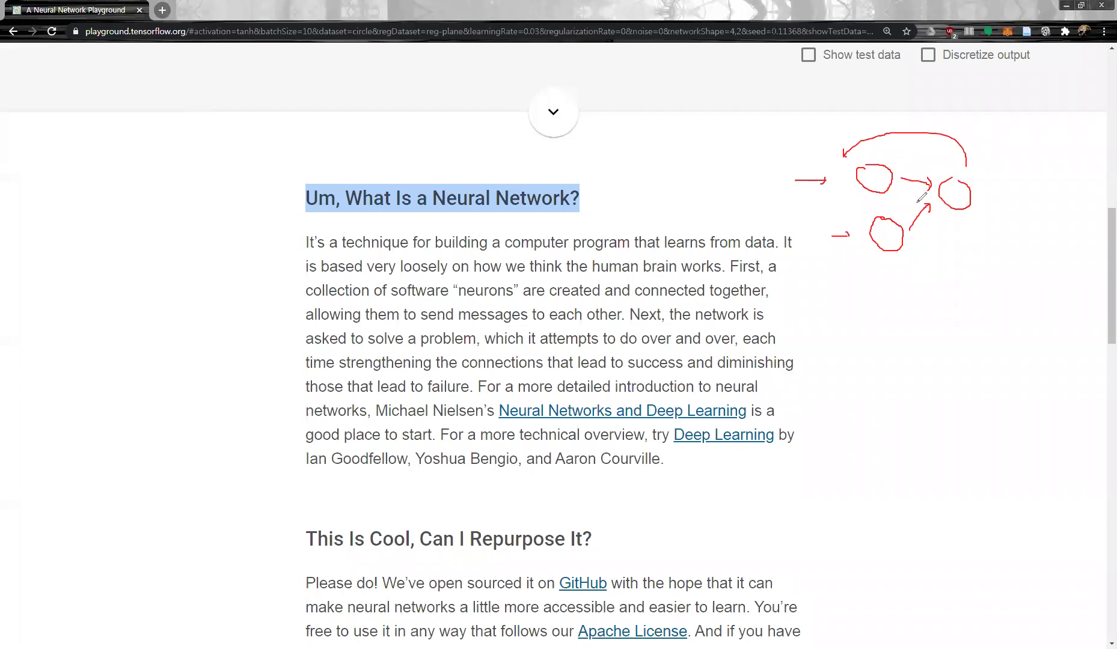
pyautogui.moveTo(900, 178); pyautogui.dragTo(932, 181)
pyautogui.moveTo(528, 402); pyautogui.dragTo(542, 411)
pyautogui.moveTo(750, 434); pyautogui.dragTo(755, 439)
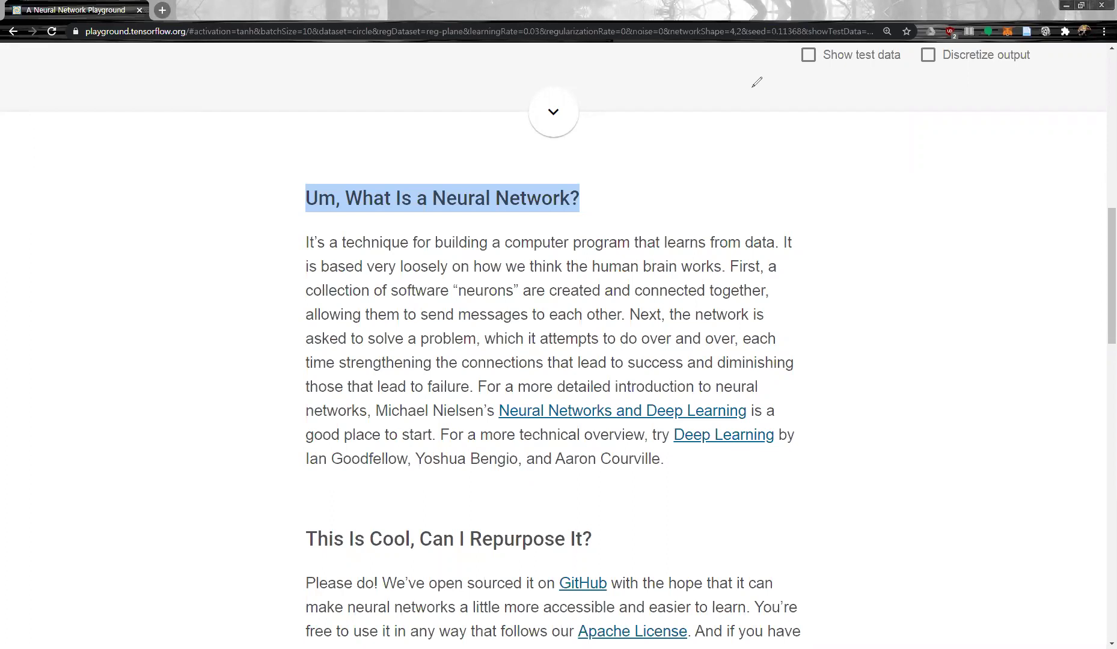
# Highlight the GitHub open-source sentence and the phrase about tailoring the playground in the "This Is Cool, Can I Repurpose It?" section
pyautogui.scroll(-5, 695, 222)
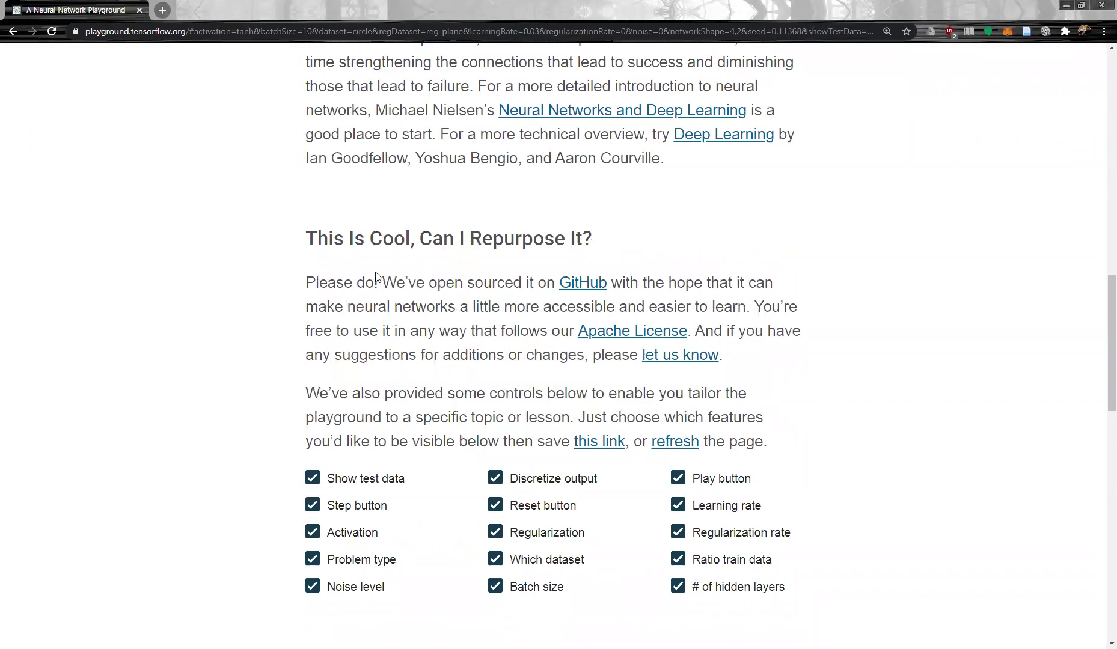
pyautogui.moveTo(382, 283); pyautogui.dragTo(739, 312)
pyautogui.scroll(-1, 691, 309)
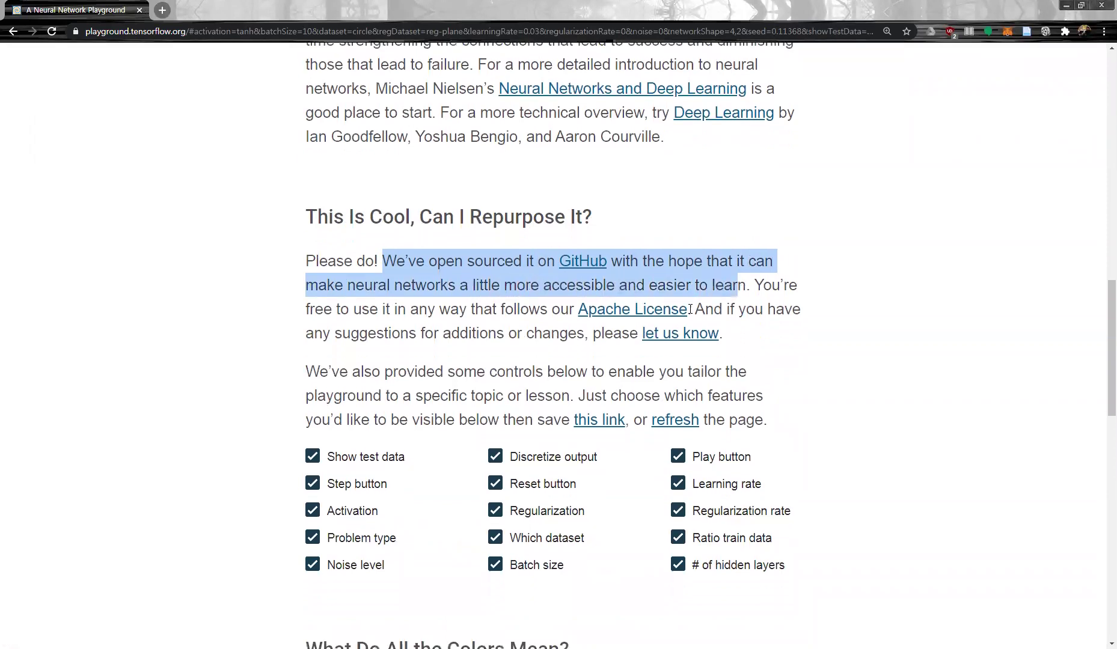
pyautogui.scroll(-1, 690, 314)
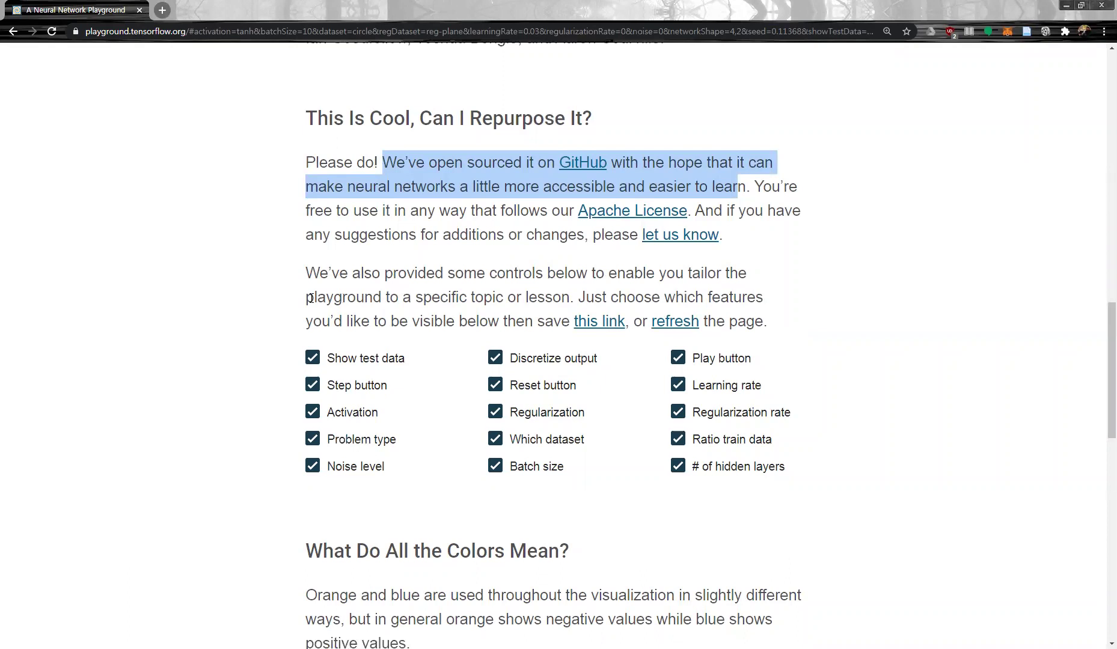
pyautogui.moveTo(311, 297); pyautogui.dragTo(579, 297)
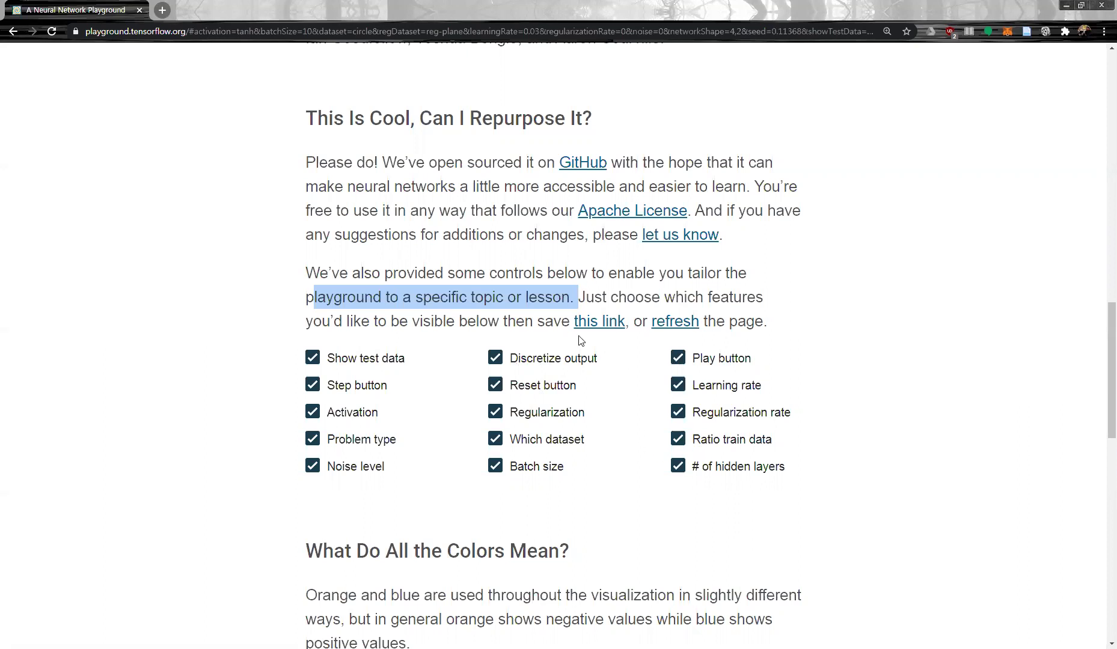
# Highlight the "What Do All the Colors Mean?" heading and its first paragraph, and compare the explanation with the output plot
pyautogui.scroll(-1, 581, 340)
pyautogui.scroll(-5, 580, 340)
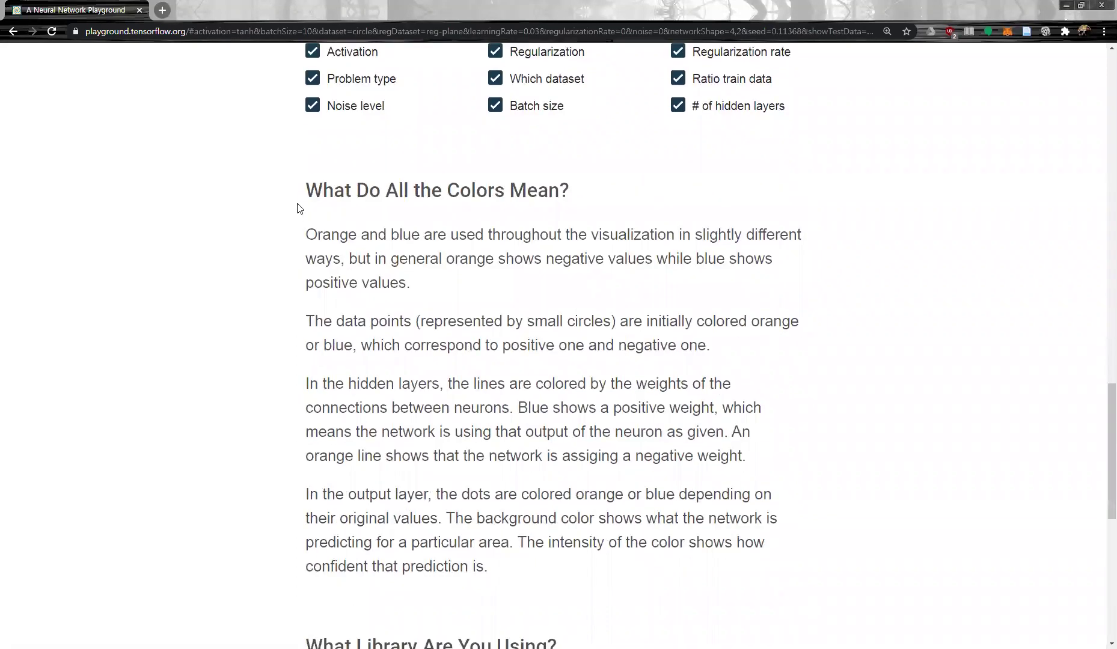
pyautogui.moveTo(301, 200); pyautogui.dragTo(576, 200)
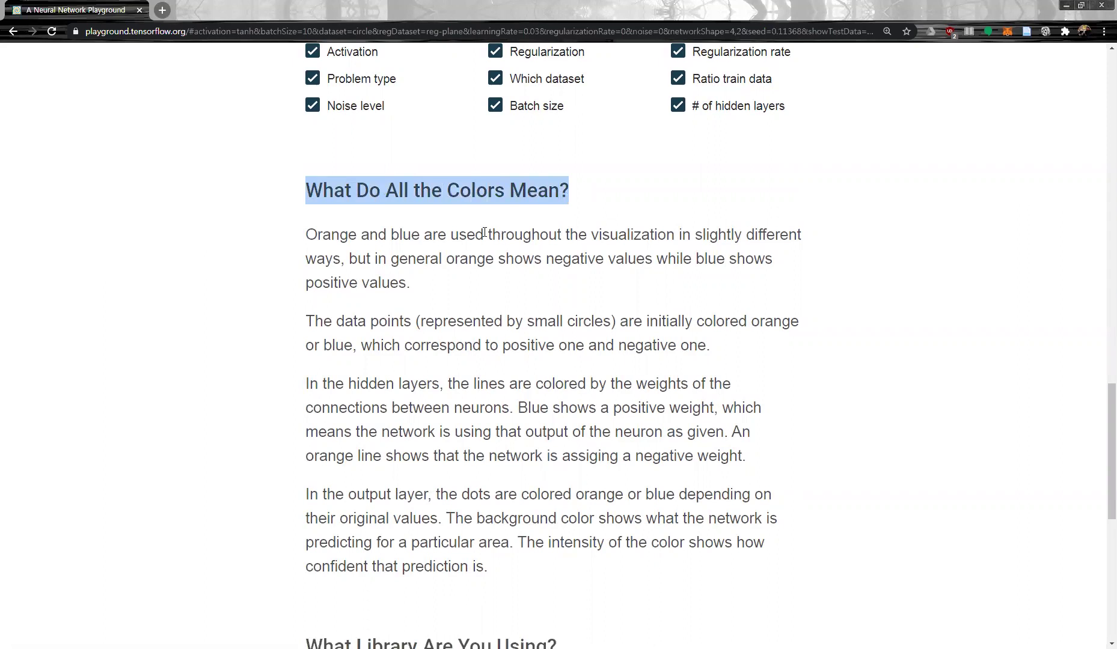
pyautogui.moveTo(302, 238); pyautogui.dragTo(710, 285)
pyautogui.scroll(9, 688, 290)
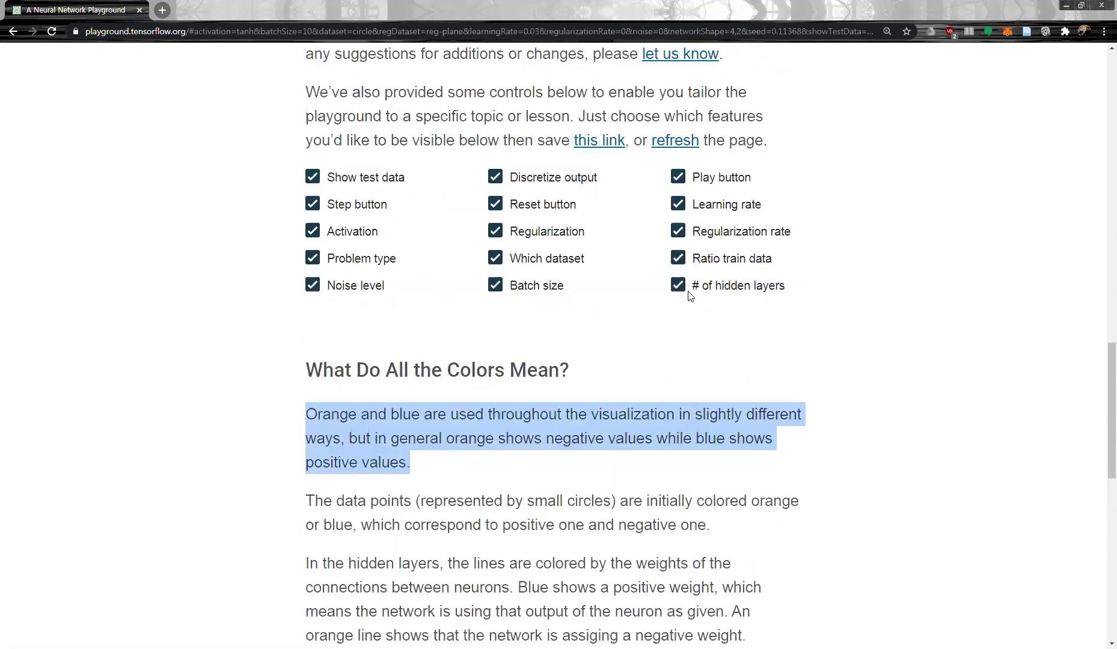
pyautogui.scroll(11, 689, 297)
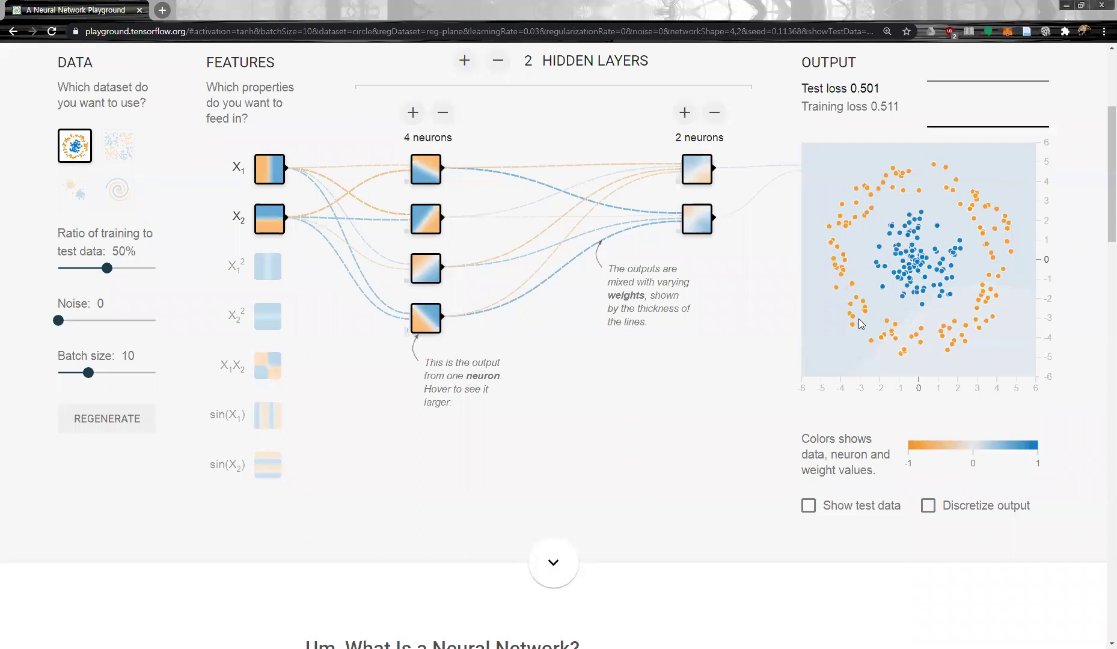
# Highlight the text explaining the data point colors as positive one and negative one, and the start of the hidden layers paragraph
pyautogui.scroll(-7, 834, 322)
pyautogui.scroll(-15, 835, 324)
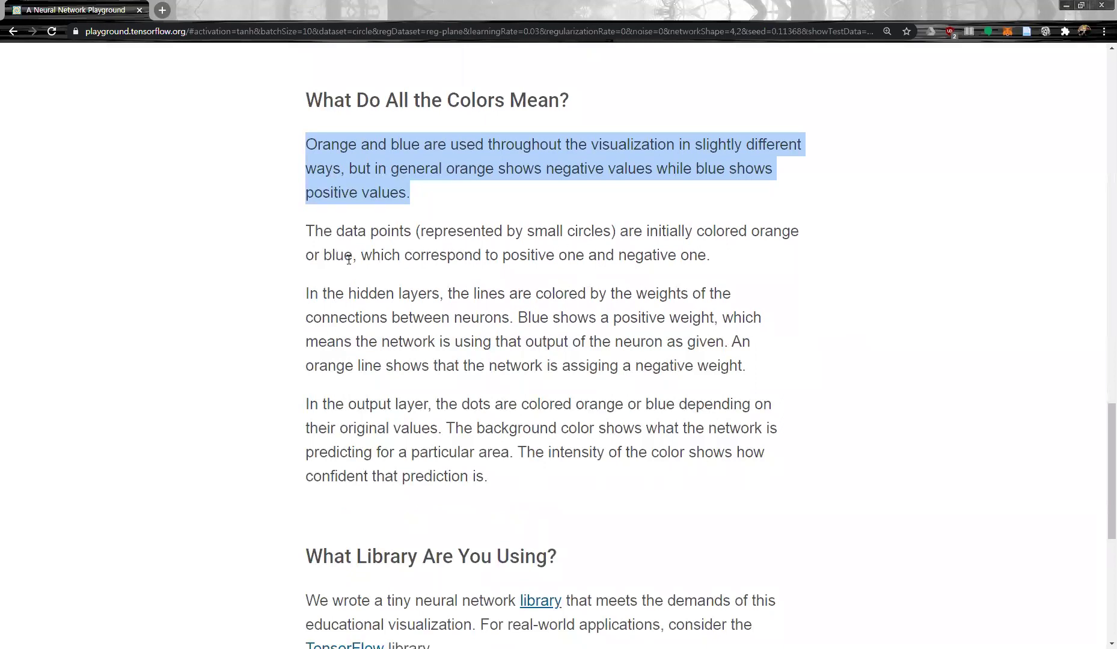
pyautogui.moveTo(369, 258); pyautogui.dragTo(711, 262)
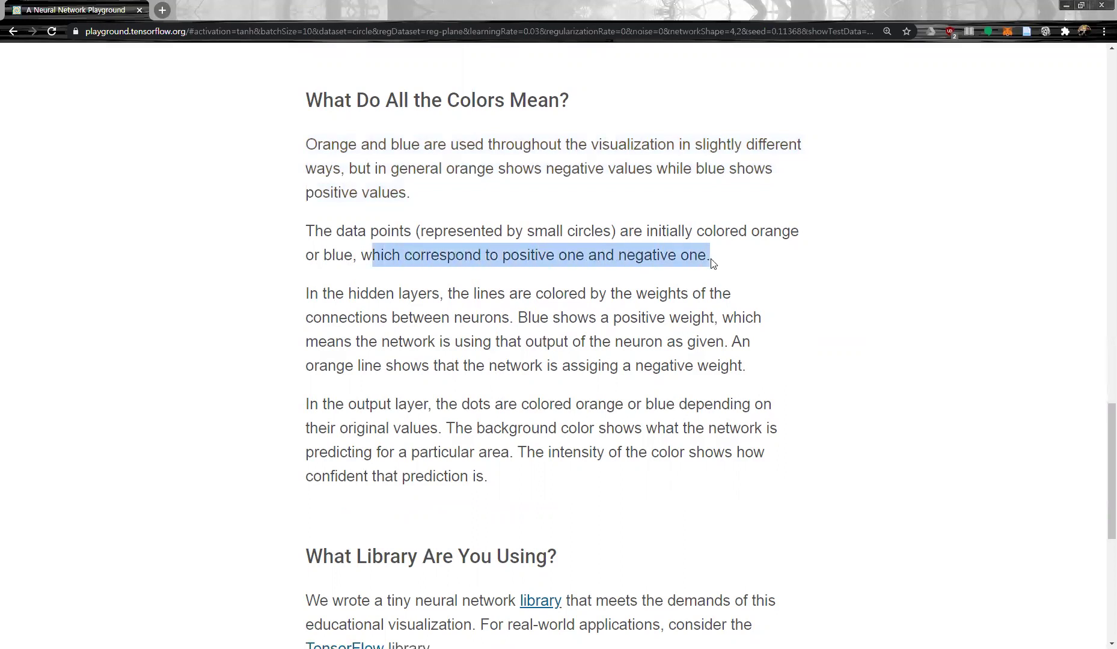
pyautogui.scroll(-1, 603, 258)
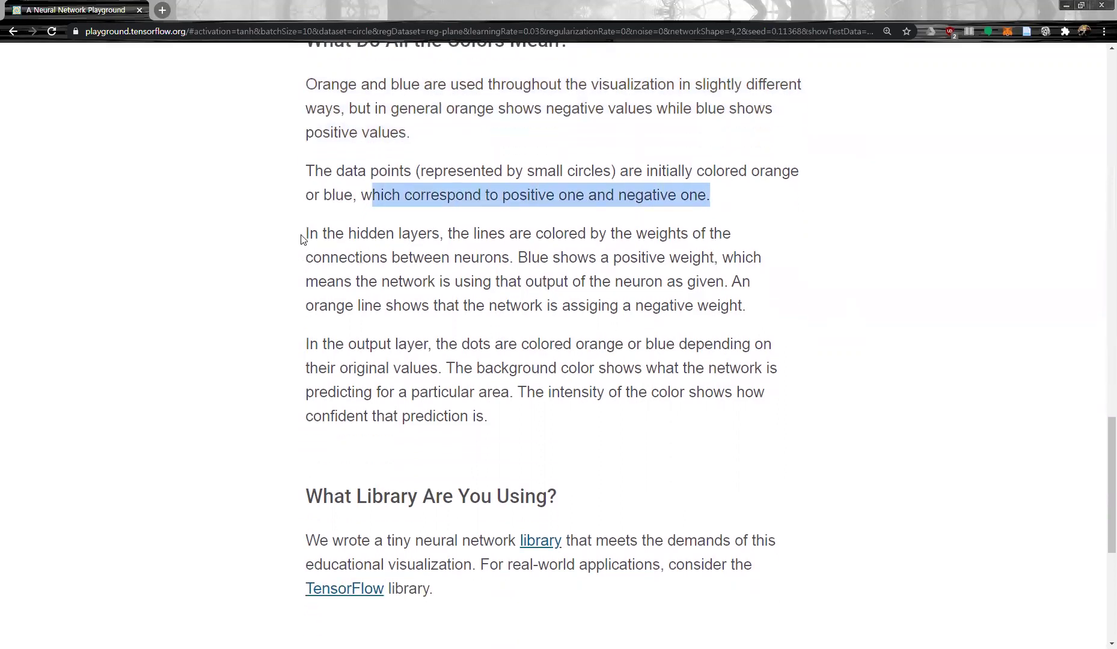
pyautogui.moveTo(302, 241); pyautogui.dragTo(429, 237)
# Return to the network diagram and highlight its Hidden Layers heading, then clear the text selection
pyautogui.scroll(15, 429, 236)
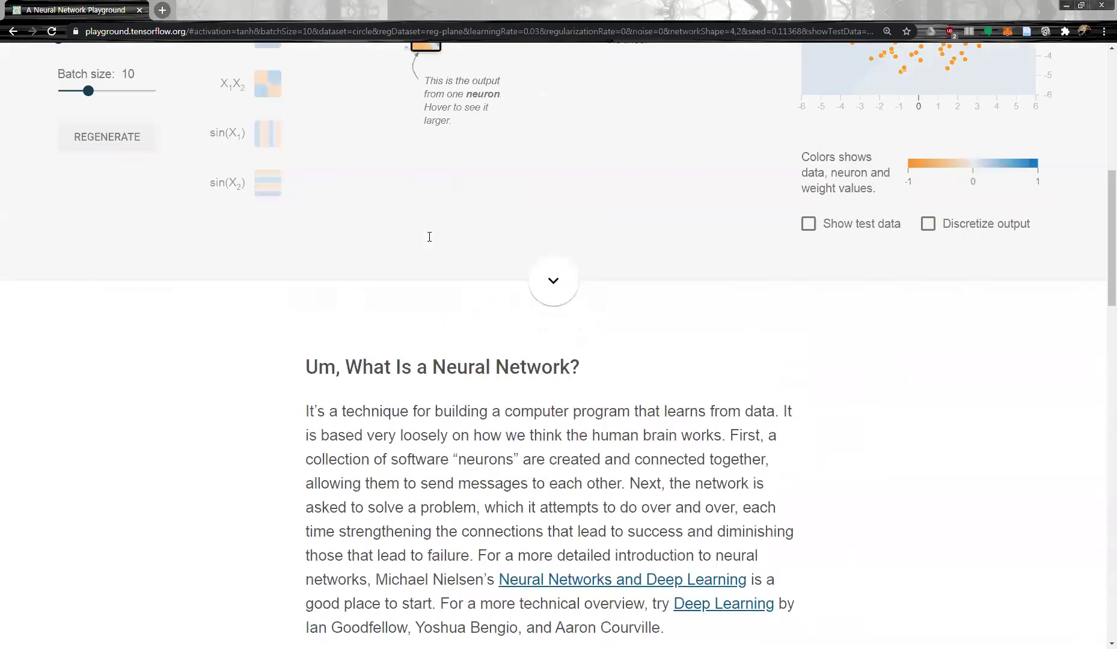
pyautogui.scroll(7, 429, 236)
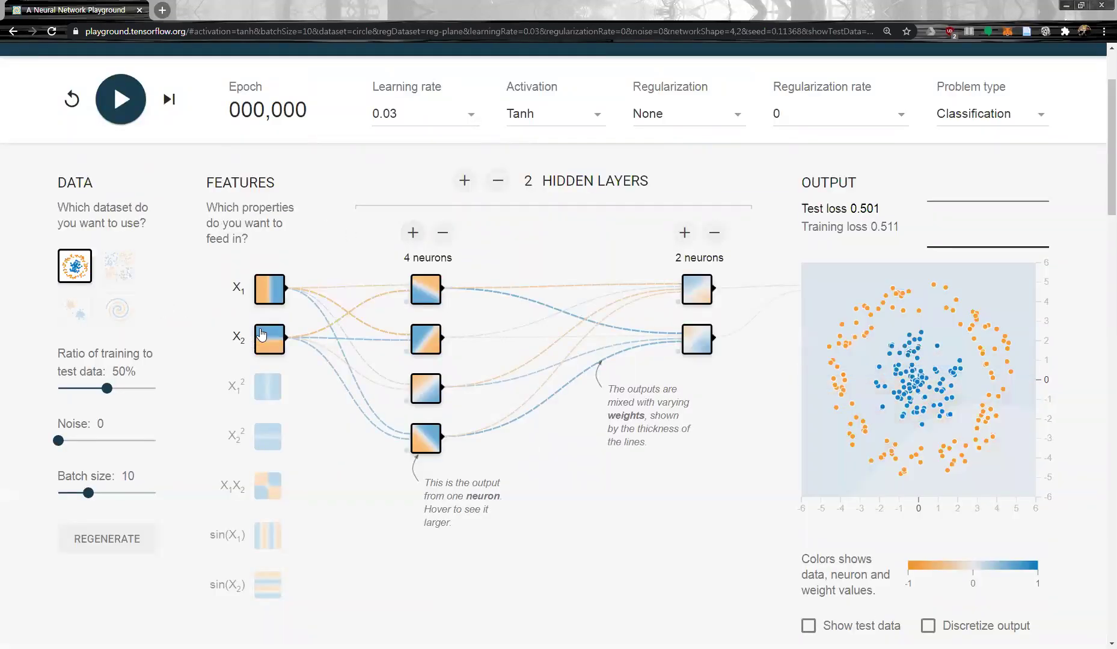
pyautogui.moveTo(652, 181); pyautogui.dragTo(558, 179)
pyautogui.moveTo(861, 179); pyautogui.dragTo(812, 181)
pyautogui.click(650, 180)
pyautogui.moveTo(653, 183); pyautogui.dragTo(552, 180)
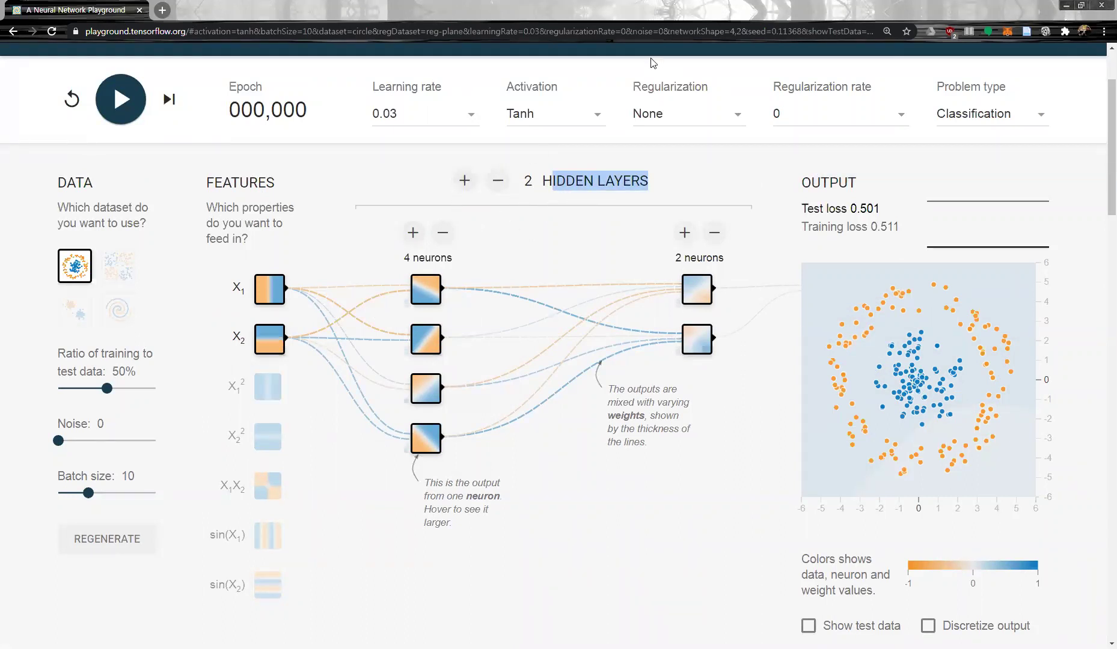
pyautogui.moveTo(489, 229); pyautogui.dragTo(475, 327)
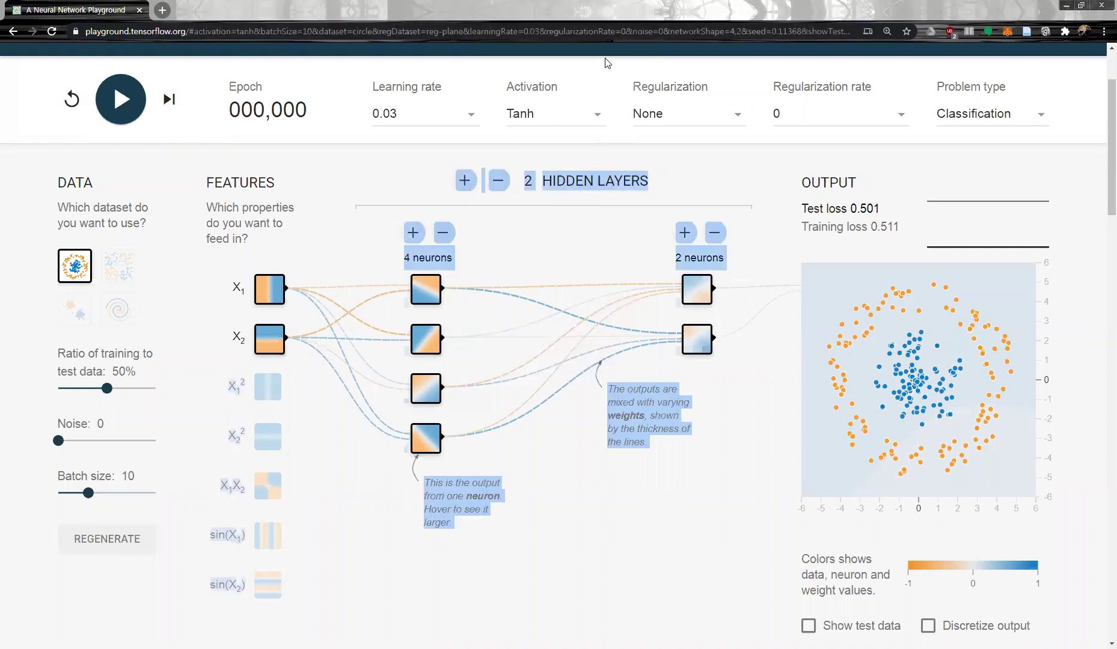
pyautogui.click(626, 226)
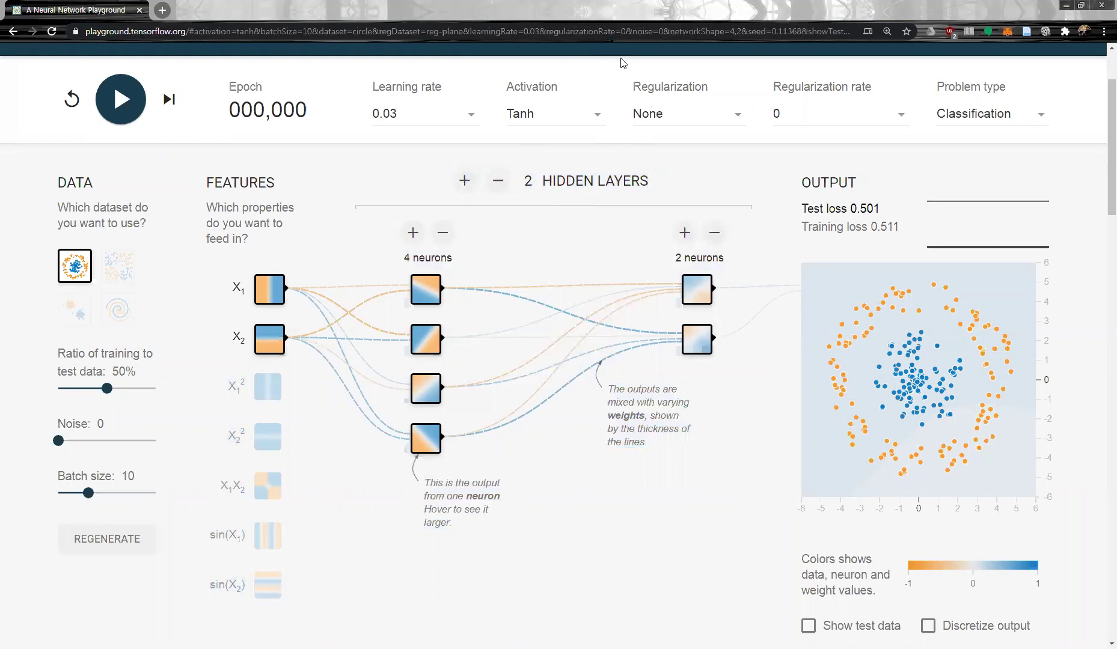
# Circle the 4-neuron and 2-neuron hidden layers in red on the diagram, then undo both outlines
pyautogui.moveTo(458, 224)
pyautogui.mouseDown()
pyautogui.moveTo(455, 490)
pyautogui.moveTo(366, 314)
pyautogui.moveTo(459, 238)
pyautogui.mouseUp()
pyautogui.moveTo(654, 229)
pyautogui.mouseDown()
pyautogui.moveTo(668, 325)
pyautogui.moveTo(774, 270)
pyautogui.moveTo(700, 228)
pyautogui.moveTo(691, 236)
pyautogui.mouseUp()
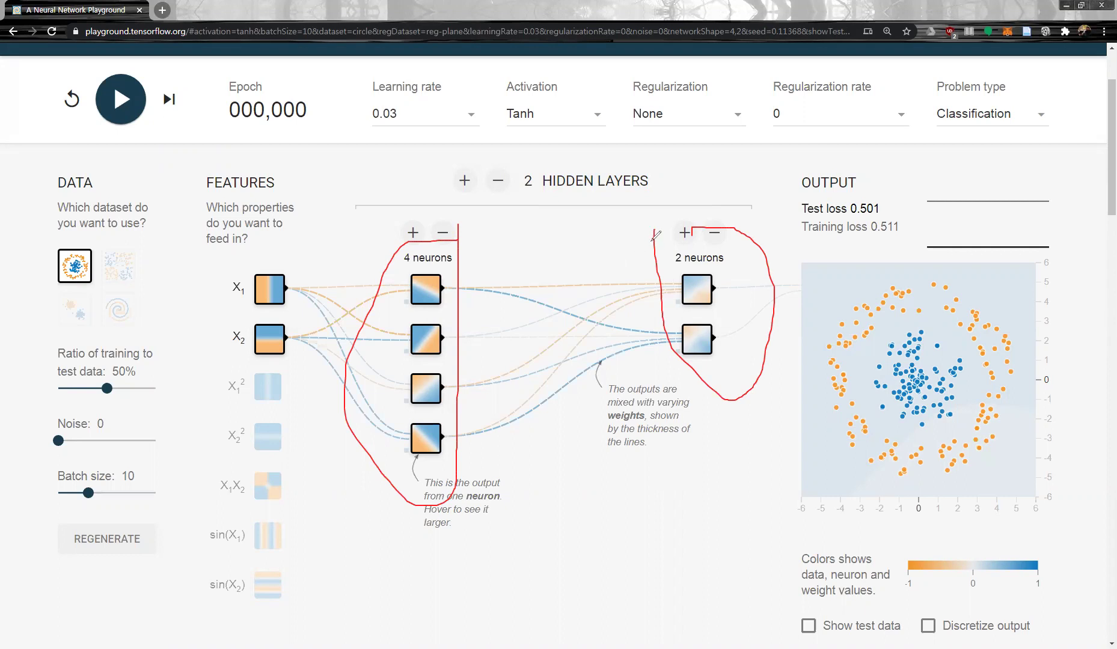
pyautogui.hotkey('ctrl', 'z')
pyautogui.hotkey('ctrl', 'z')
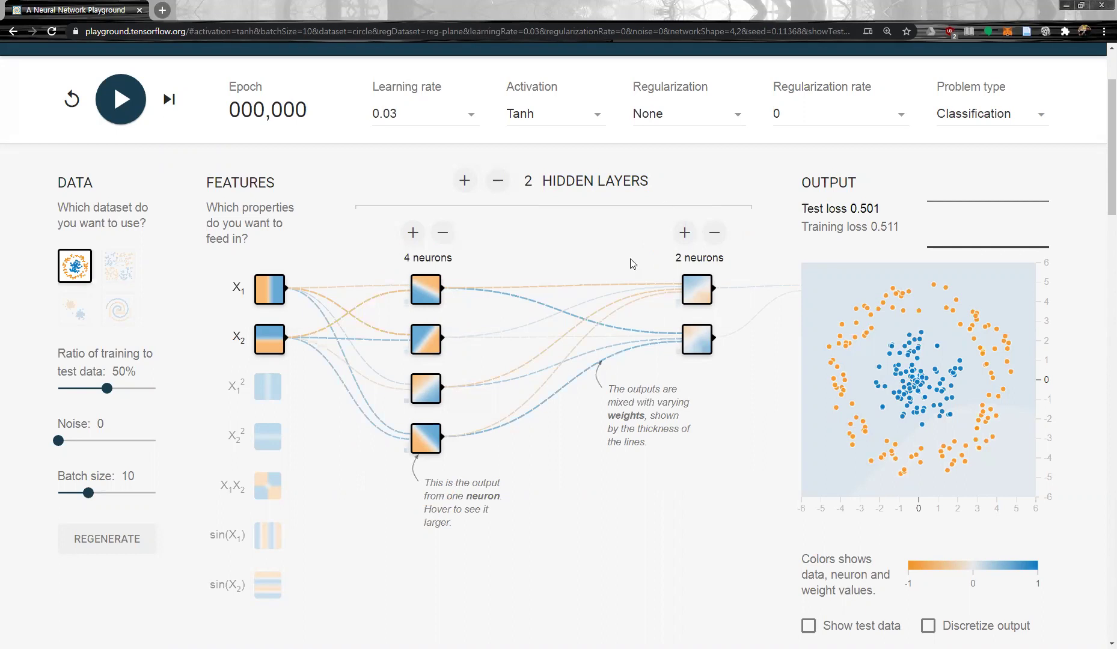
# Review the color explanation for hidden layer connections and inspect the weights of individual lines between the two hidden layers
pyautogui.scroll(-20, 619, 266)
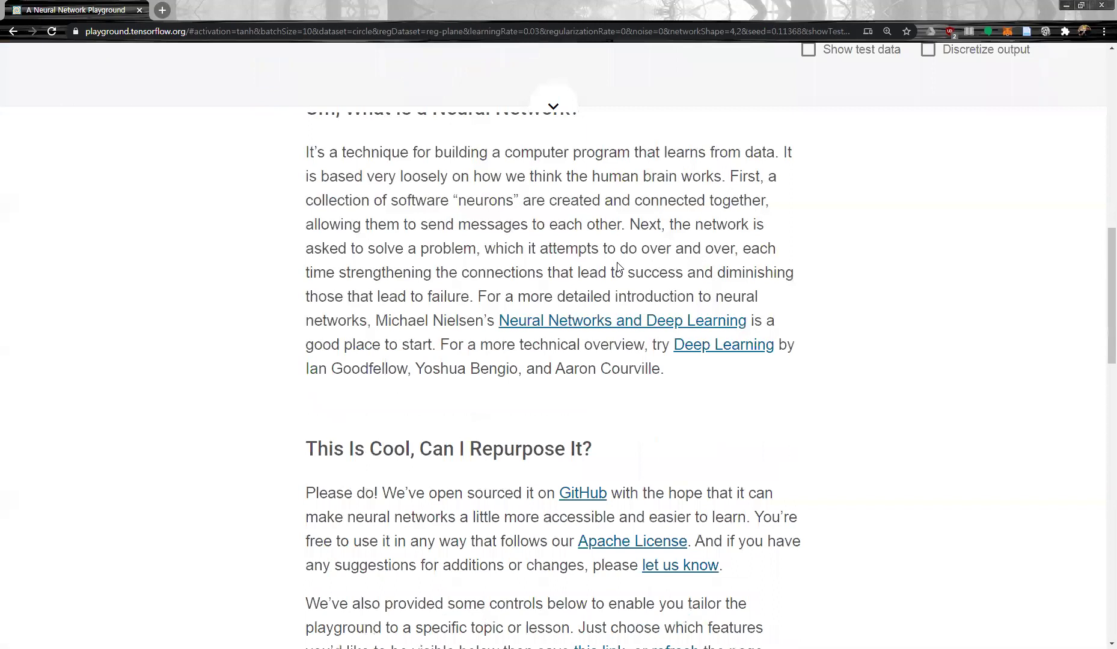
pyautogui.scroll(-4, 618, 264)
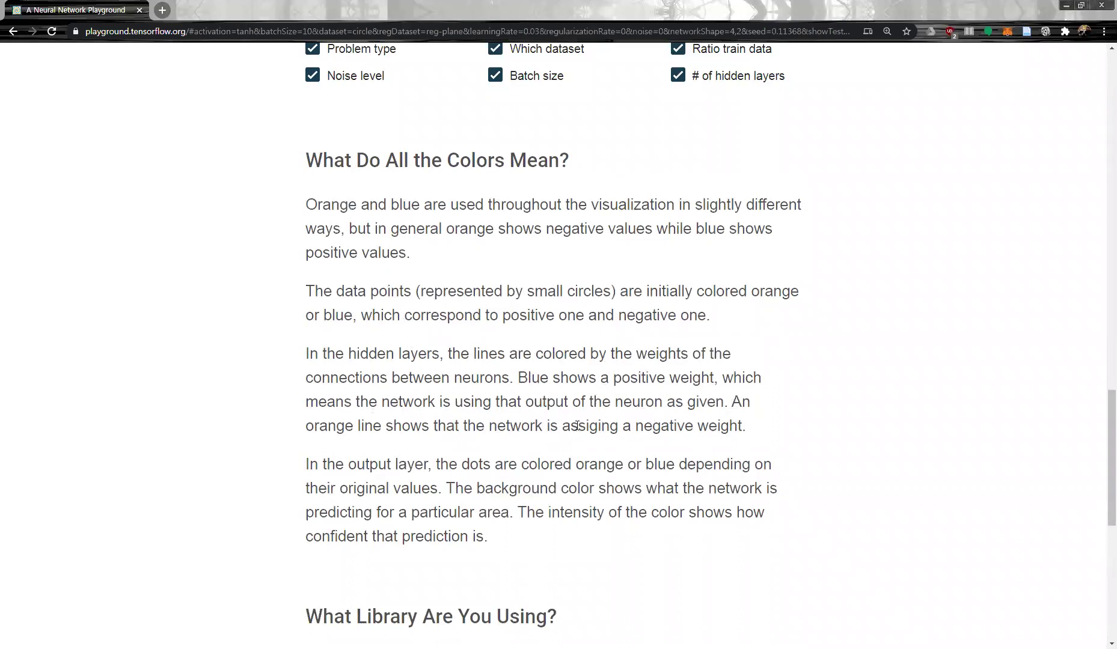
pyautogui.scroll(15, 576, 425)
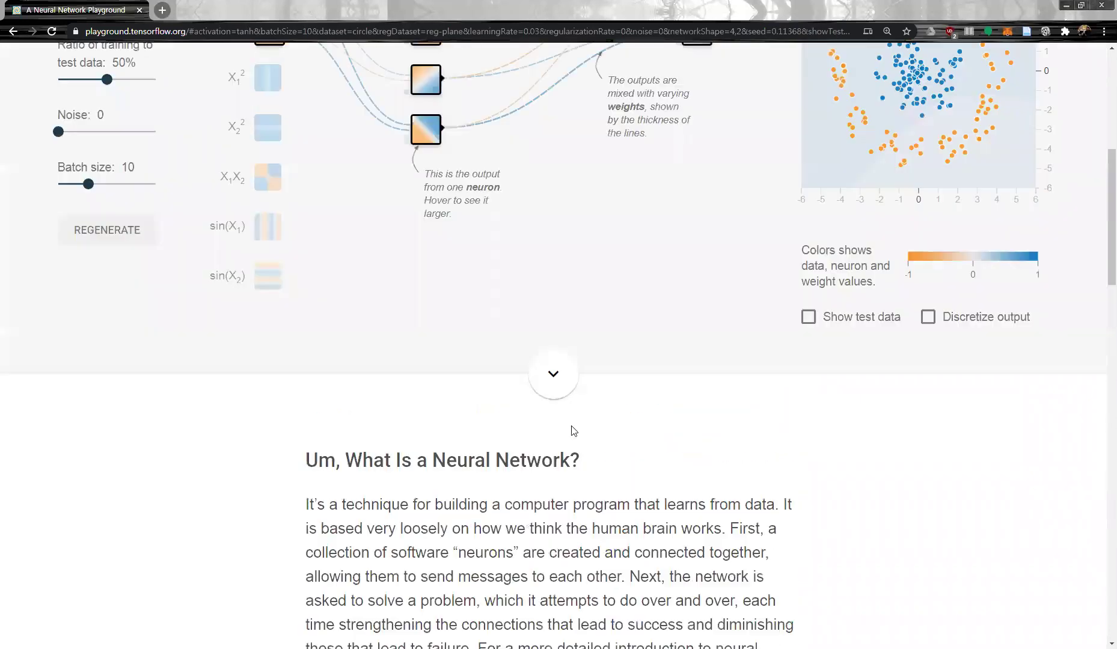
pyautogui.scroll(6, 573, 431)
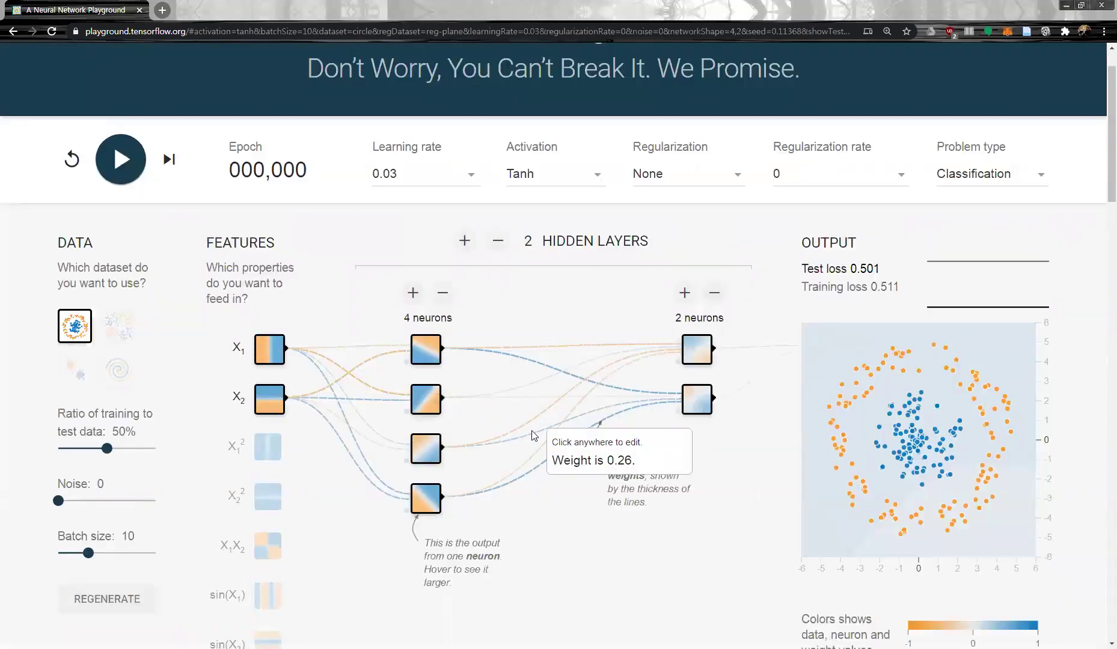
pyautogui.moveTo(486, 400)
pyautogui.moveTo(508, 359)
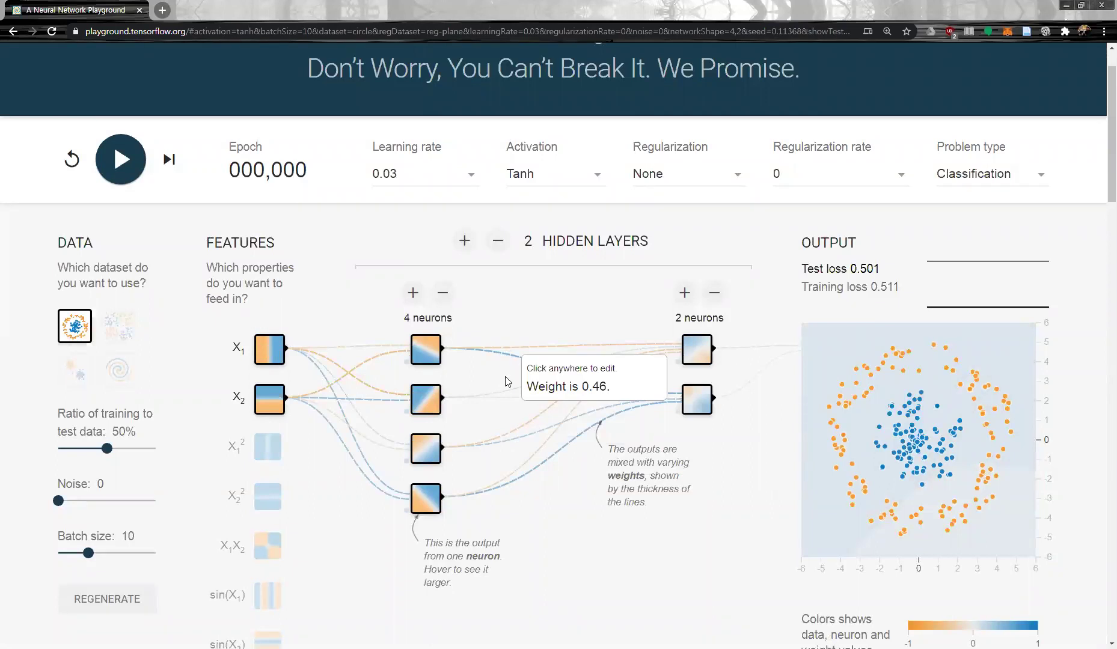
# Inspect an orange connection's weight, and highlight the text explaining that an orange line shows a negative weight, clearing the selection at the end
pyautogui.moveTo(549, 347)
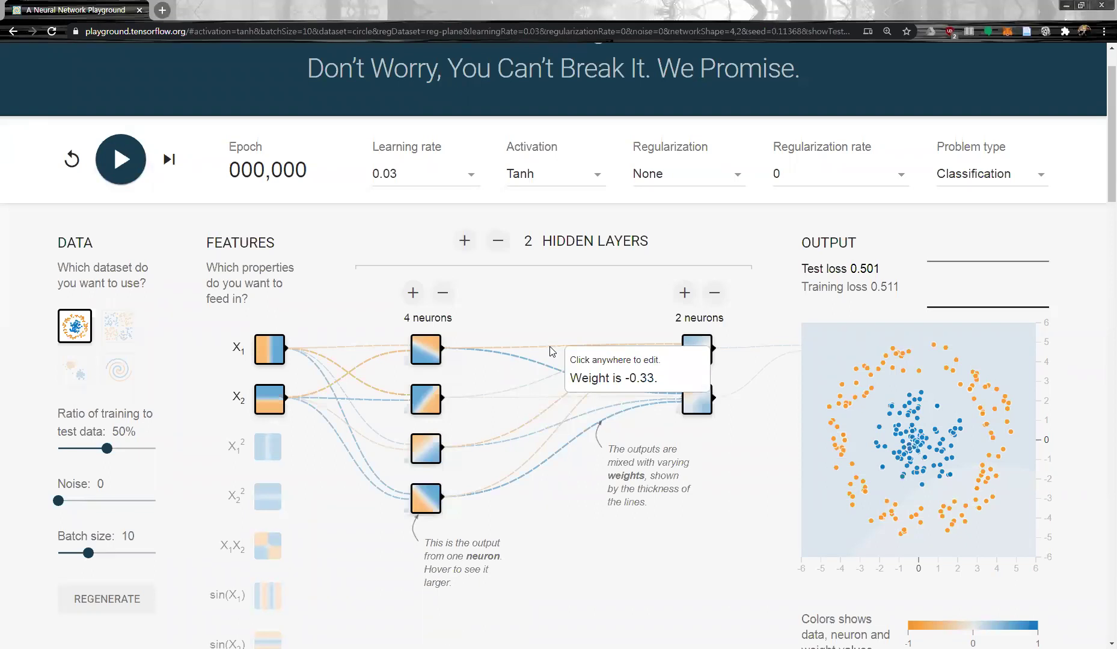
pyautogui.scroll(-10, 503, 431)
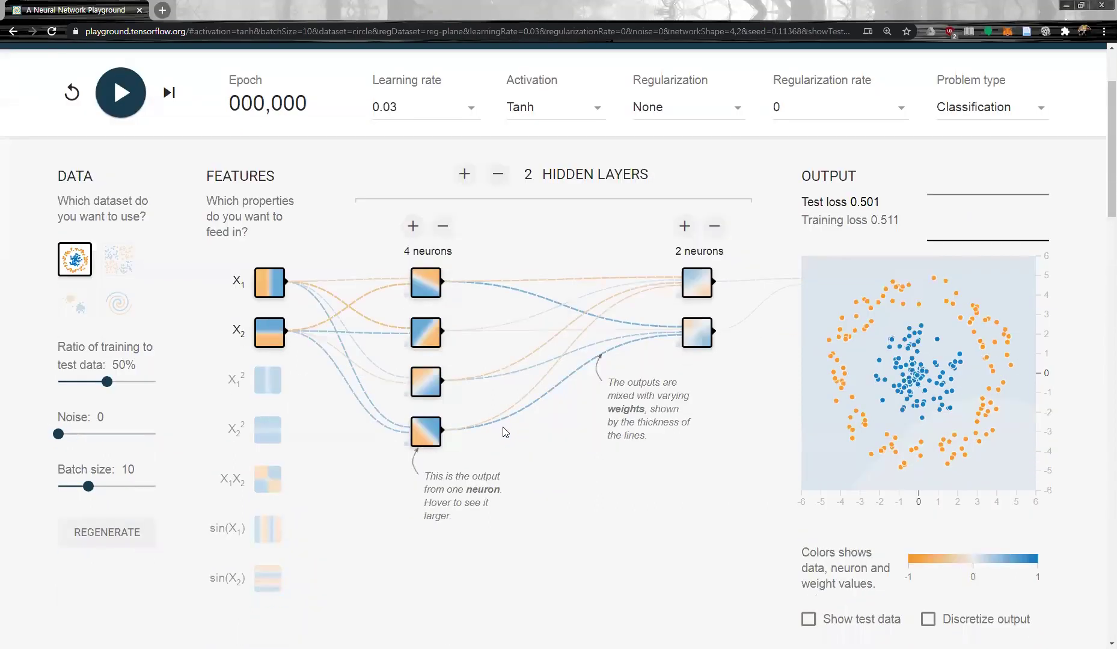
pyautogui.scroll(-9, 504, 431)
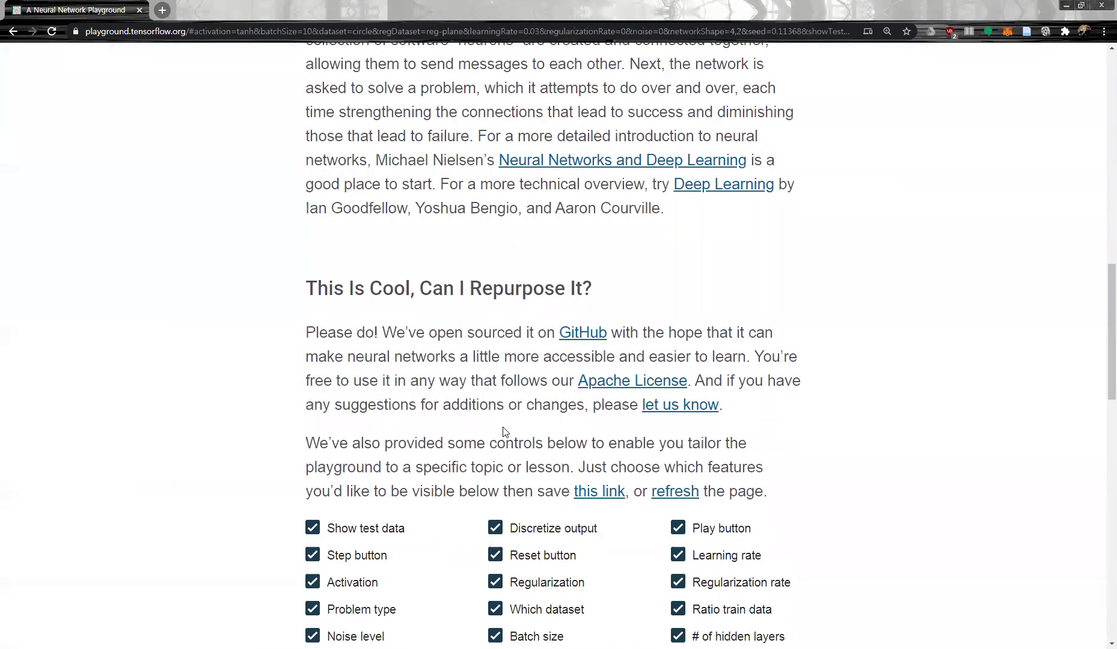
pyautogui.scroll(-3, 504, 431)
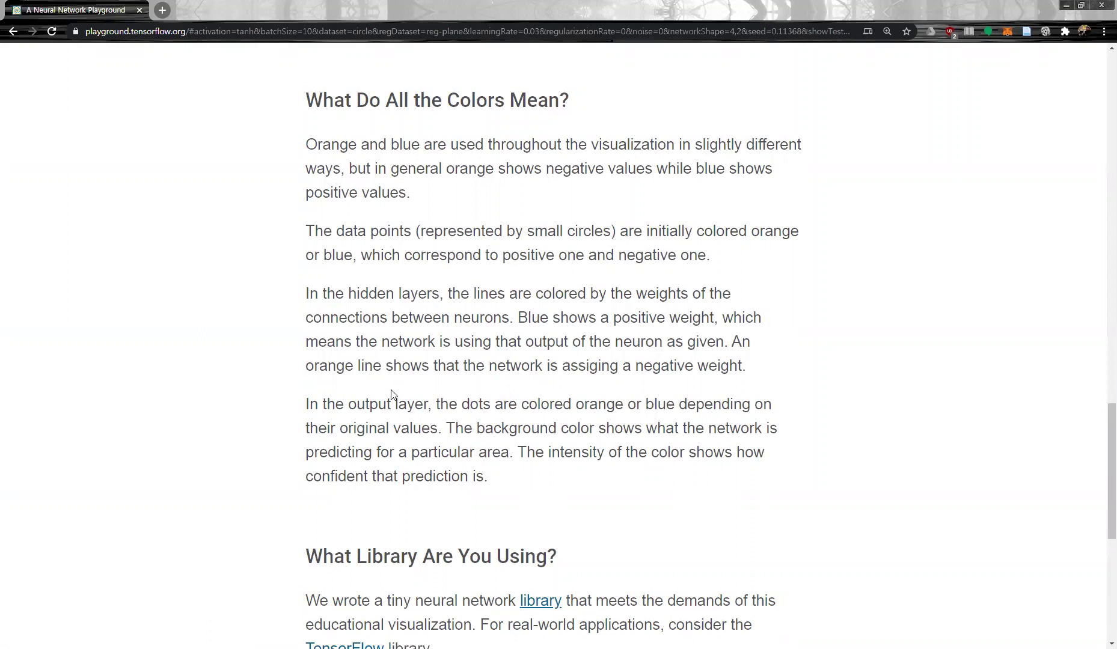
pyautogui.moveTo(413, 368); pyautogui.dragTo(726, 365)
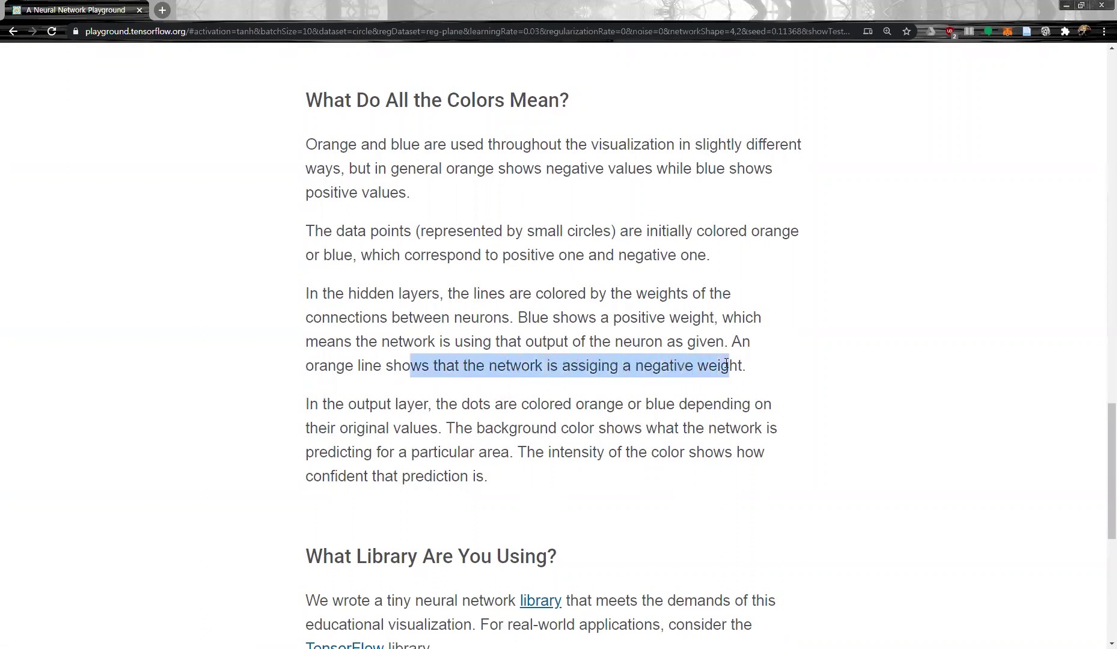
pyautogui.click(377, 415)
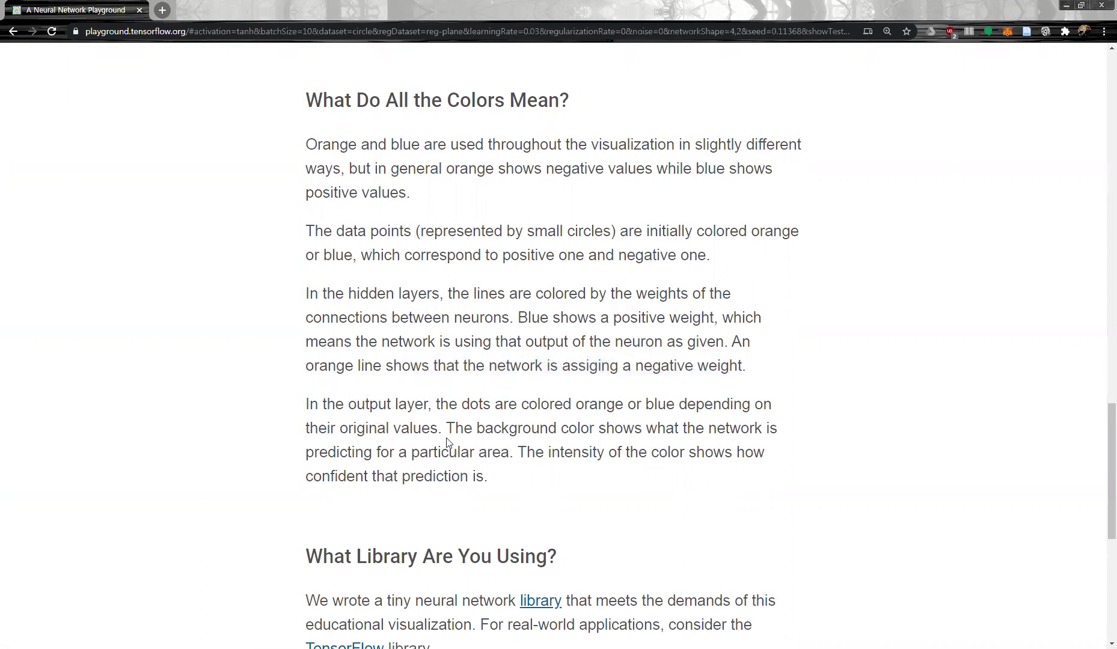
# Highlight the sentence about how dots are colored in the output layer and return to the output plot
pyautogui.moveTo(445, 428); pyautogui.dragTo(305, 401)
pyautogui.scroll(20, 409, 434)
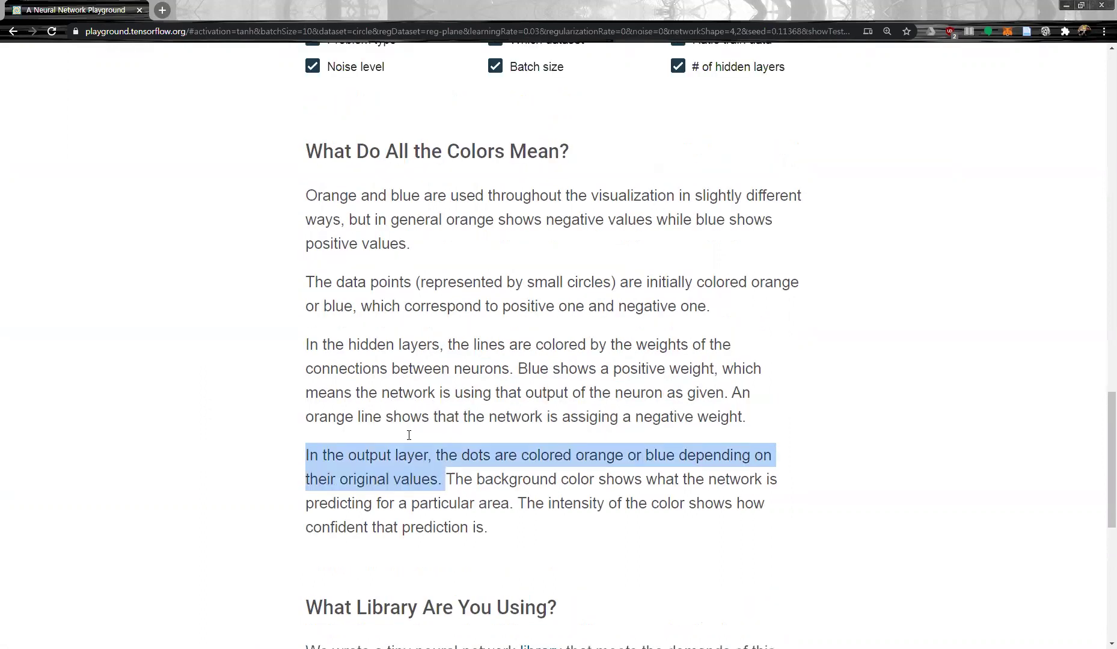
pyautogui.scroll(2, 733, 430)
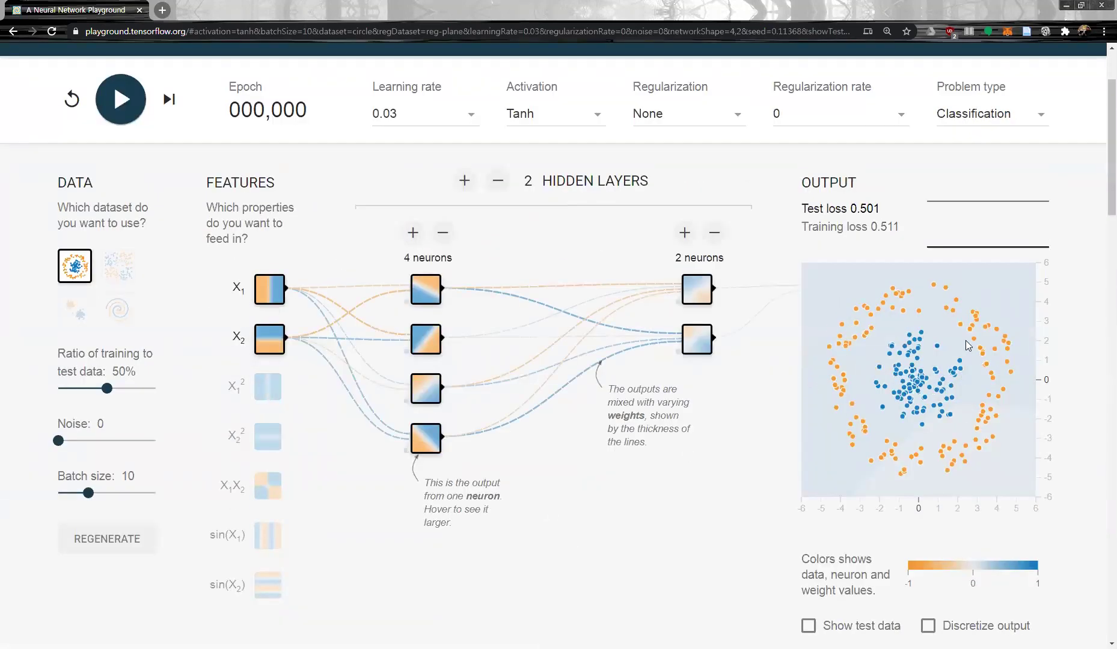
# Highlight the sentences explaining the output layer's background color and color intensity, and return to the output plot
pyautogui.scroll(-1, 898, 479)
pyautogui.scroll(-20, 897, 482)
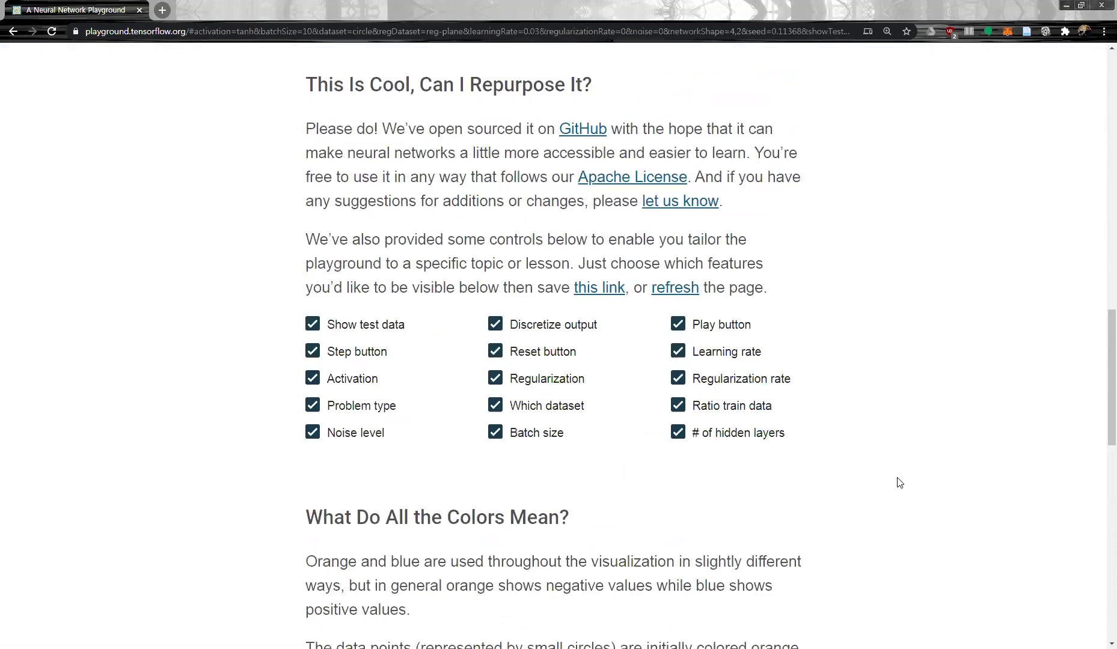
pyautogui.scroll(-1, 509, 470)
pyautogui.moveTo(446, 428); pyautogui.dragTo(750, 473)
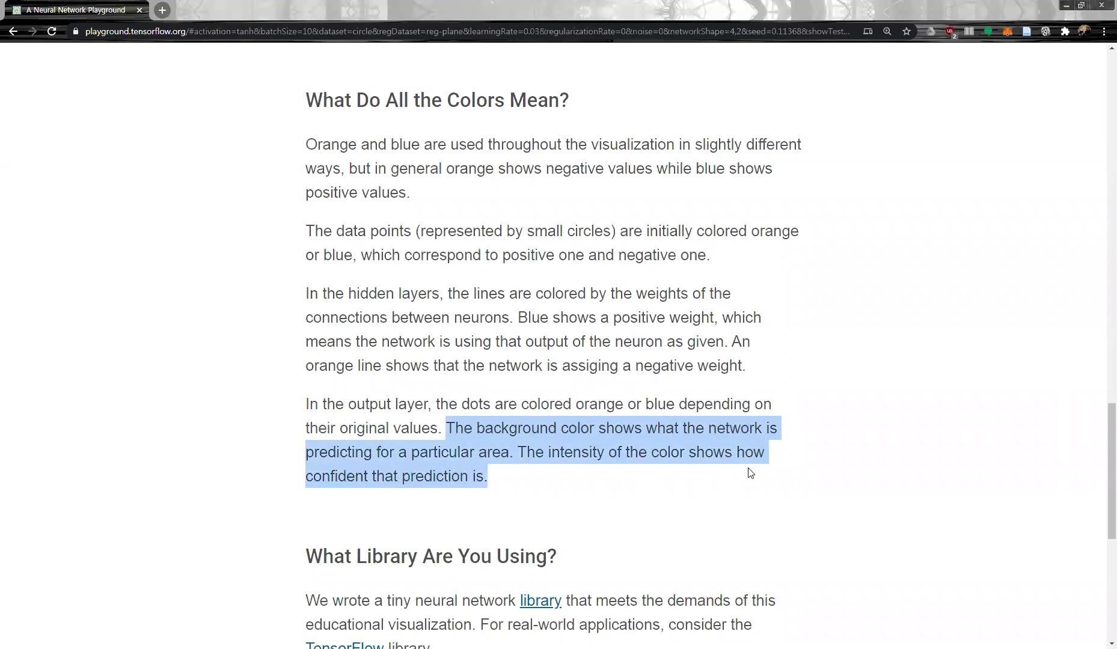
pyautogui.scroll(20, 750, 473)
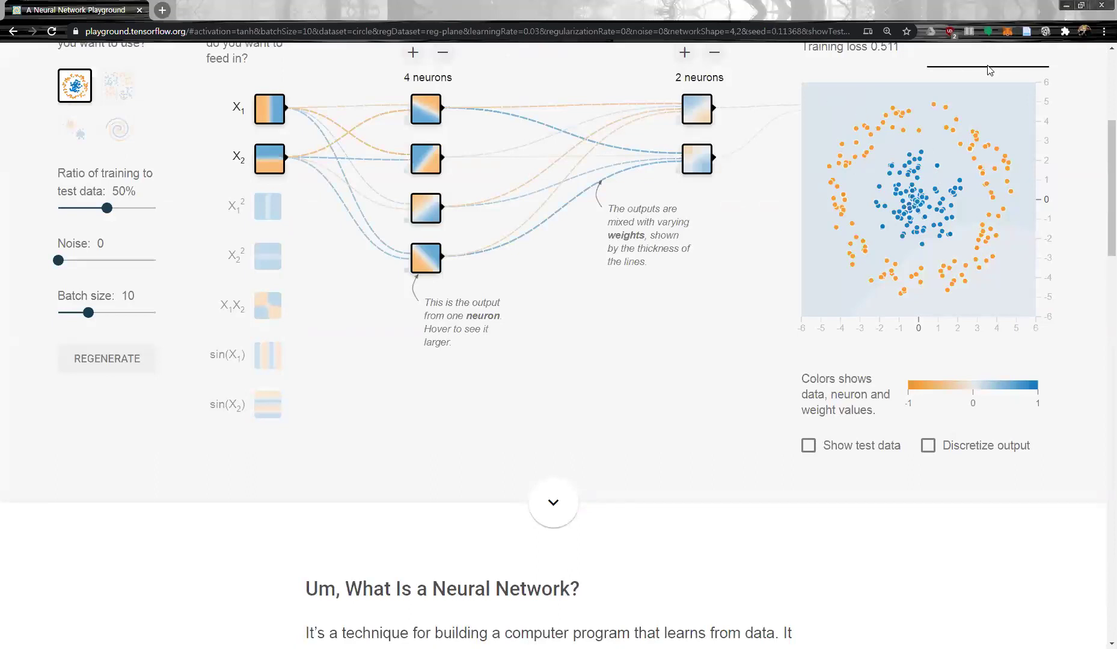
# Revisit the output layer explanation, clear its text selection, and go back to the network diagram
pyautogui.scroll(-18, 262, 539)
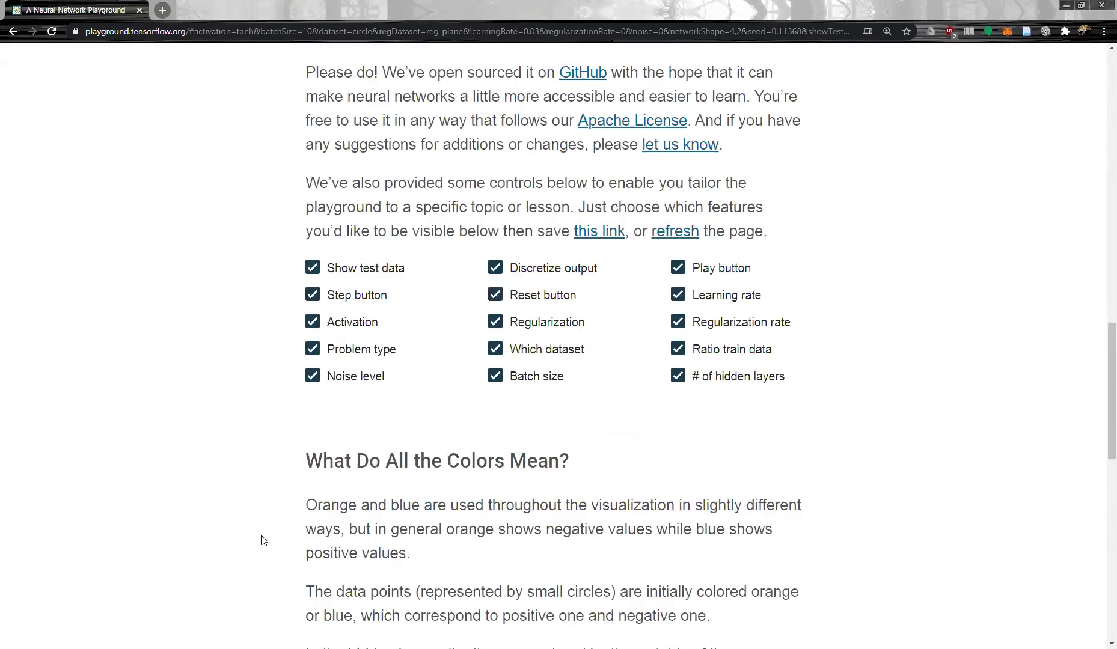
pyautogui.scroll(-8, 261, 540)
pyautogui.scroll(1, 262, 540)
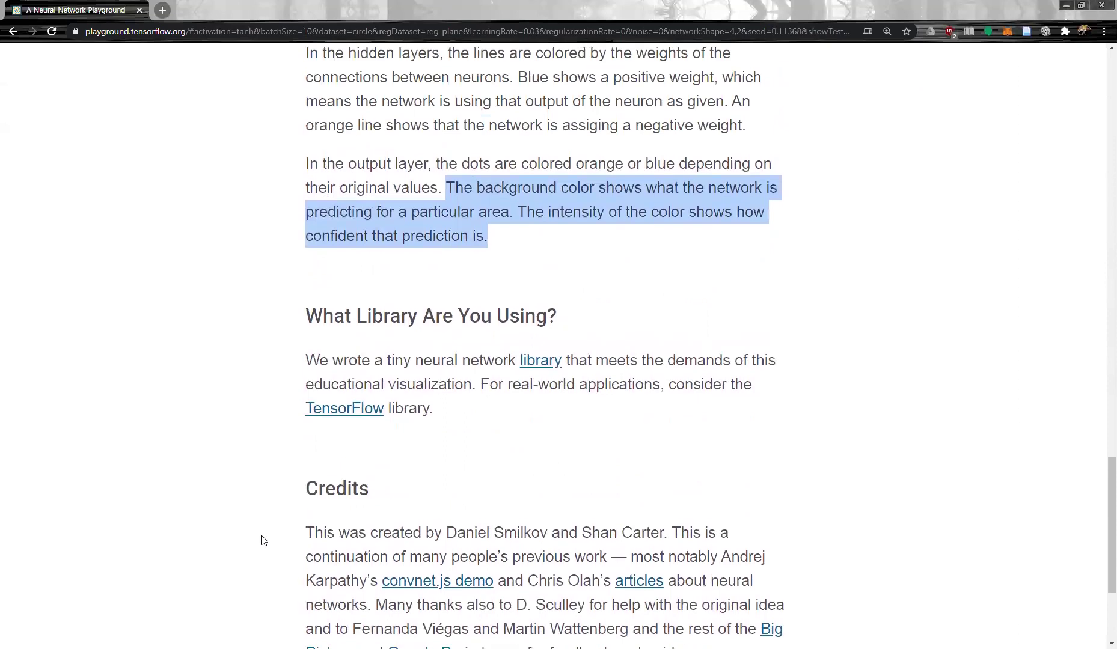
pyautogui.click(524, 215)
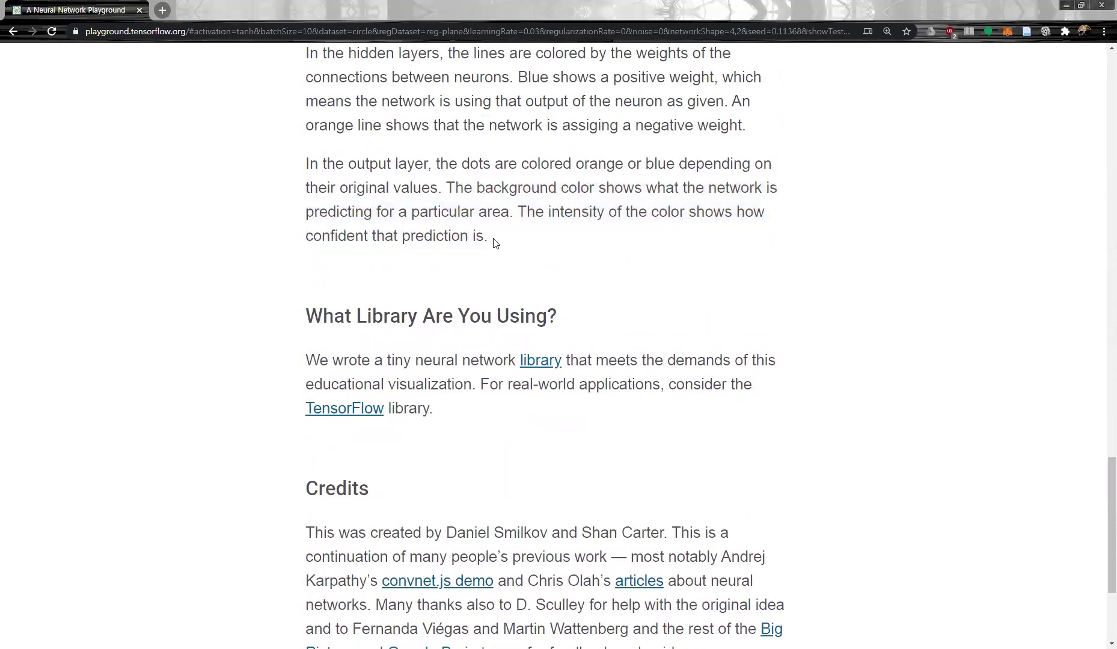
pyautogui.scroll(15, 469, 601)
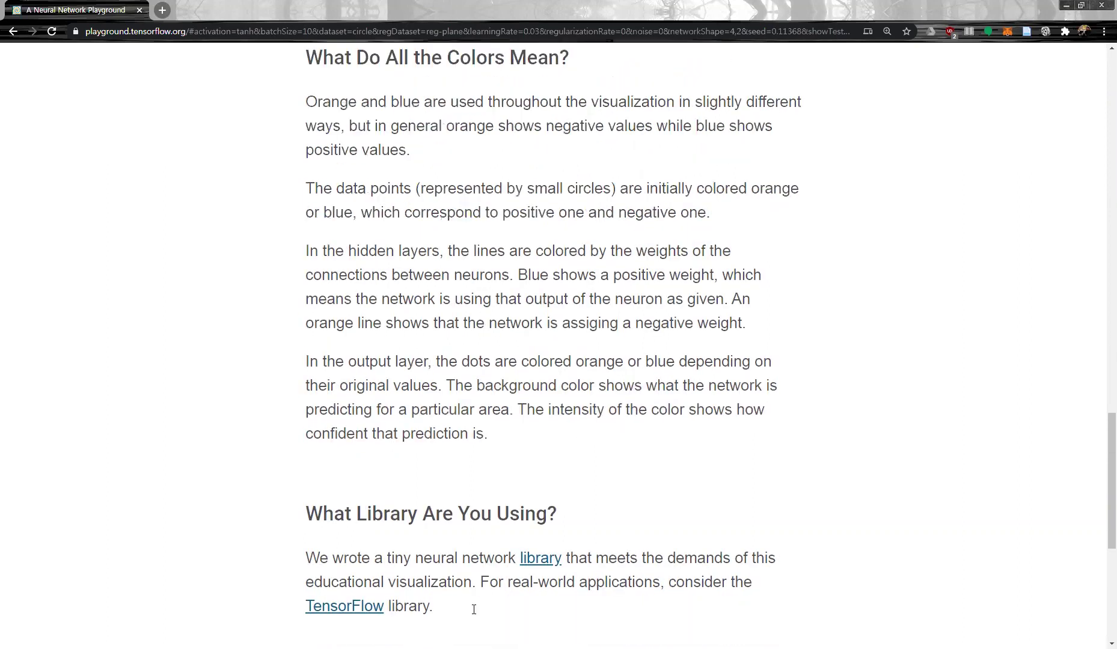
pyautogui.scroll(10, 473, 609)
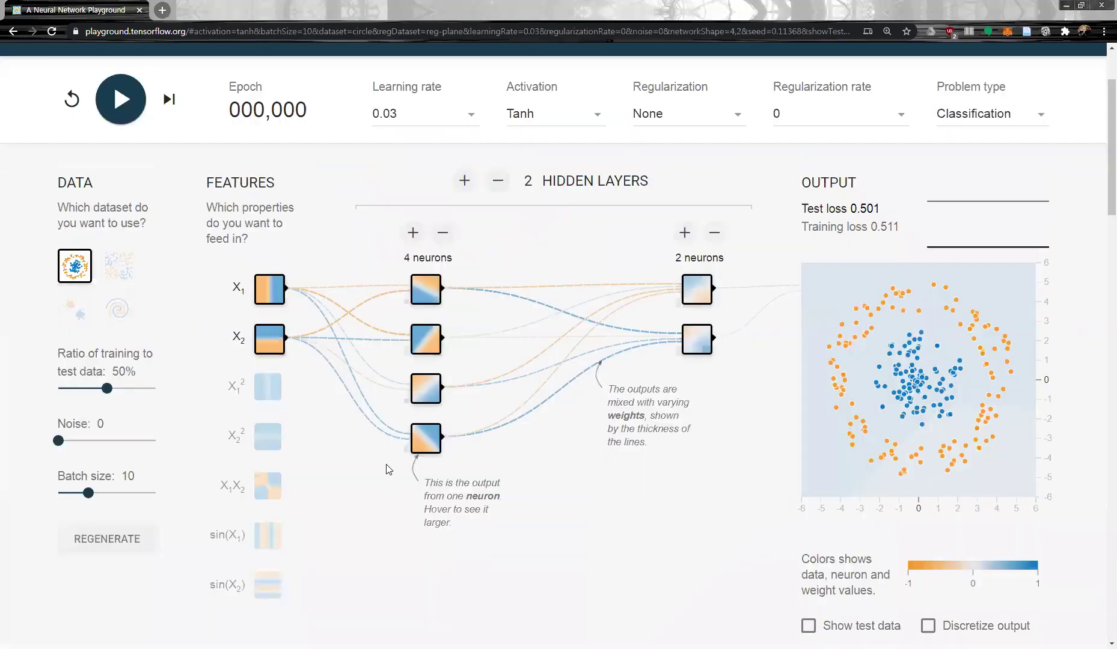
# Remove both hidden layers from the network and deselect the X1 and X2 input features
pyautogui.click(498, 181)
pyautogui.click(498, 181)
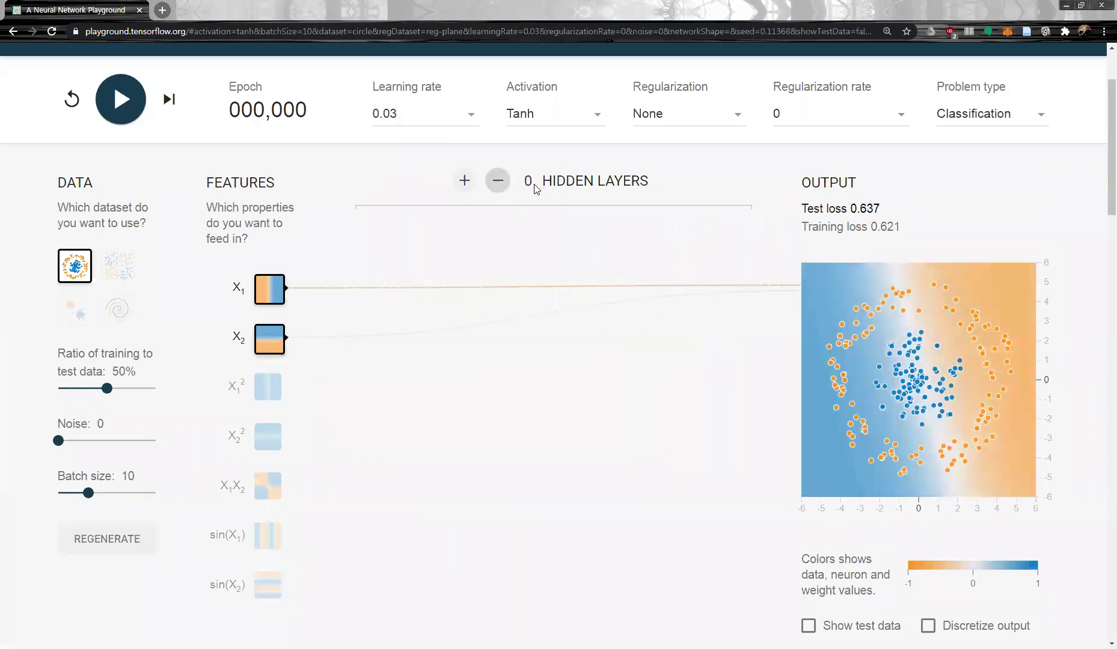
pyautogui.moveTo(638, 181); pyautogui.dragTo(548, 199)
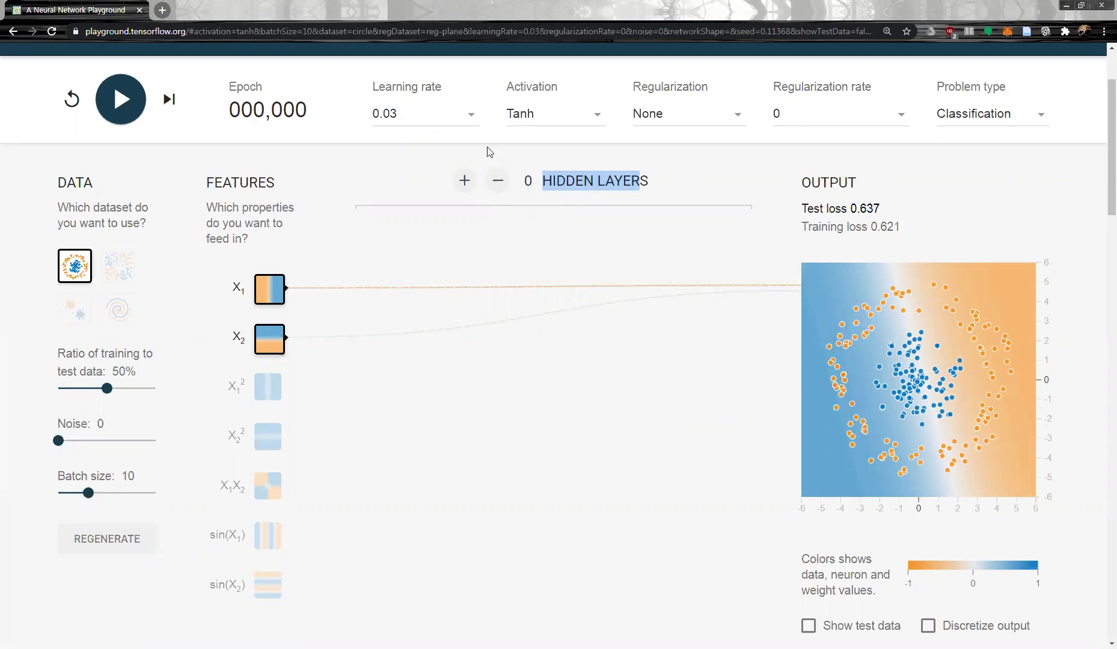
pyautogui.click(270, 289)
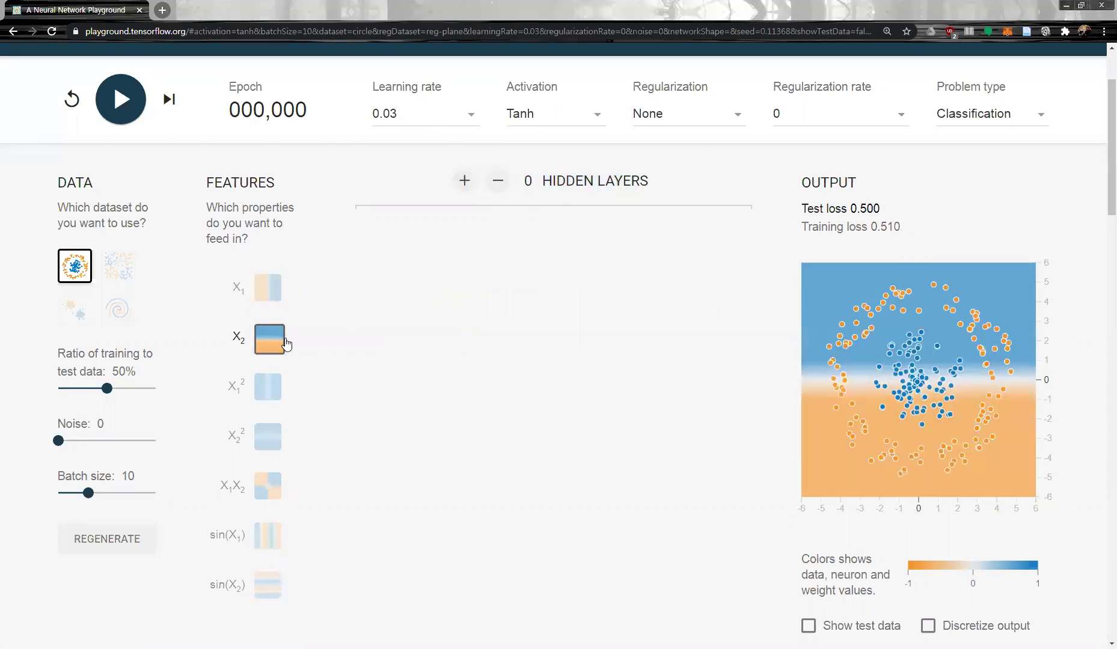
pyautogui.click(286, 343)
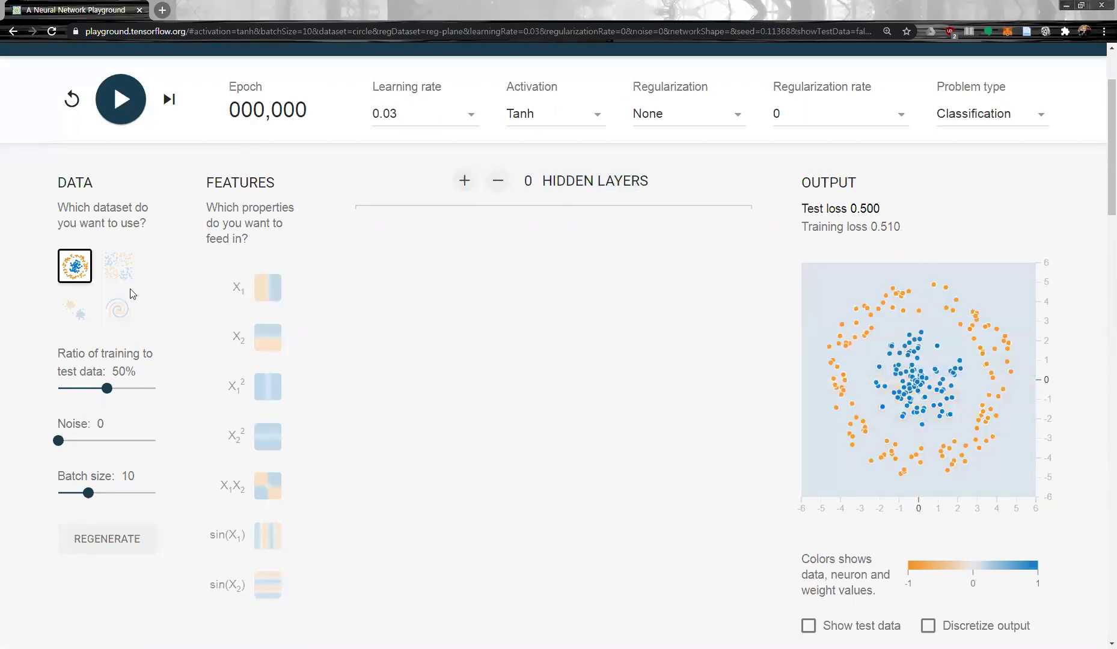
# Preview the four-quadrant dataset, switch to the two-cluster dataset, and feed in only the X1 feature
pyautogui.click(124, 273)
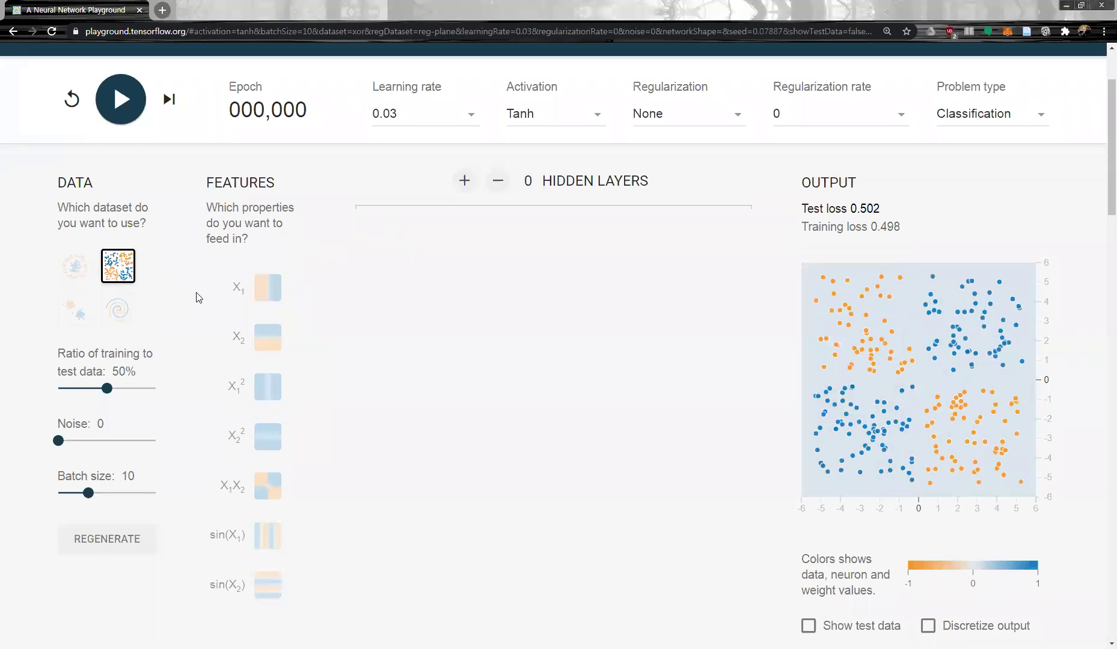
pyautogui.click(72, 309)
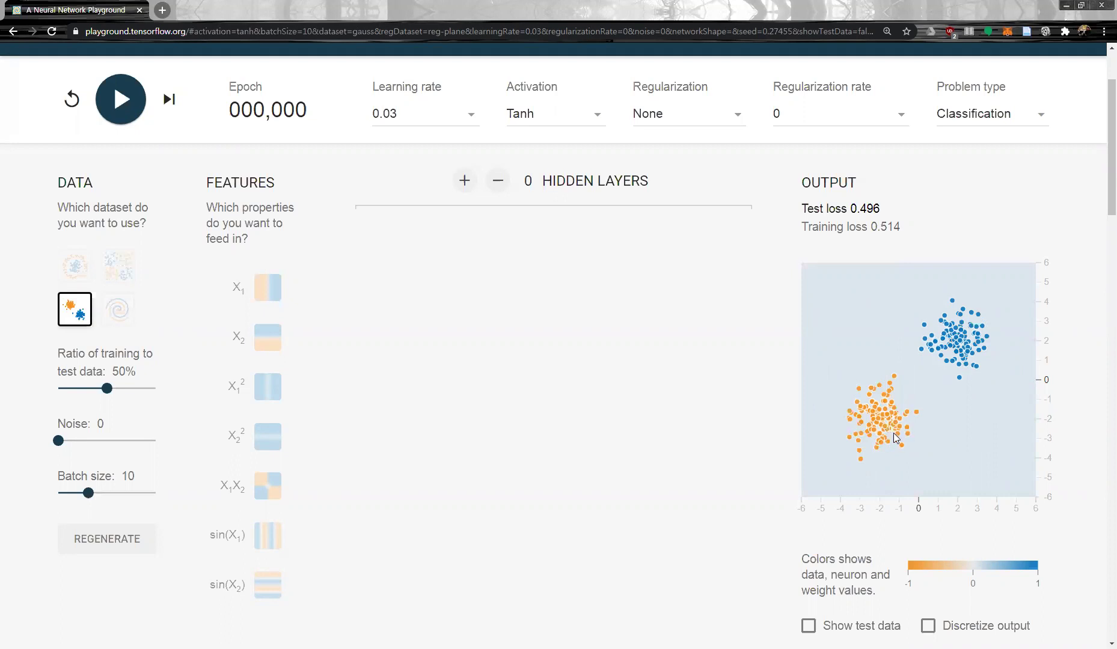
pyautogui.click(269, 300)
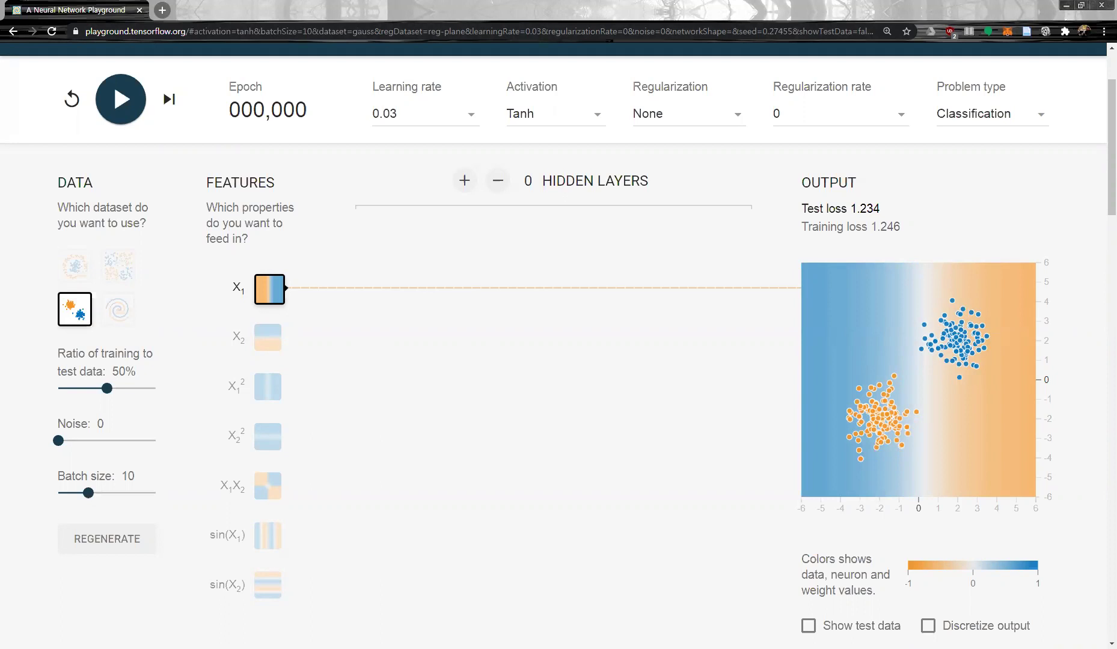
# Draw a red arrow along the output plot's horizontal axis and a vertical line between the two clusters, and erase both
pyautogui.moveTo(804, 535); pyautogui.dragTo(1014, 536)
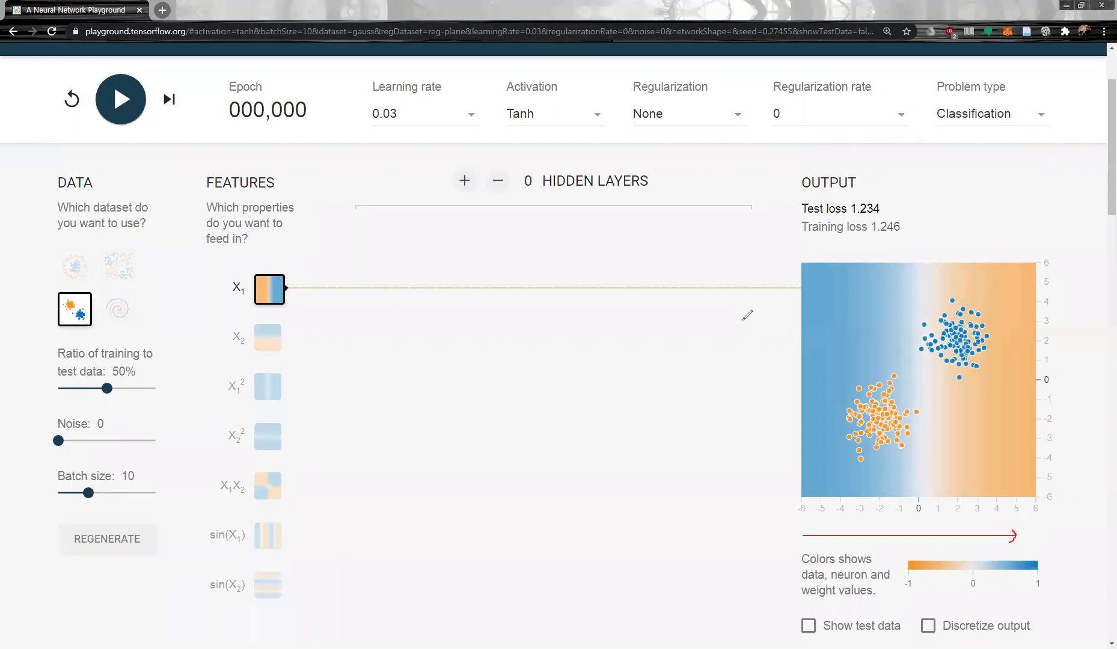
pyautogui.moveTo(915, 253); pyautogui.dragTo(933, 486)
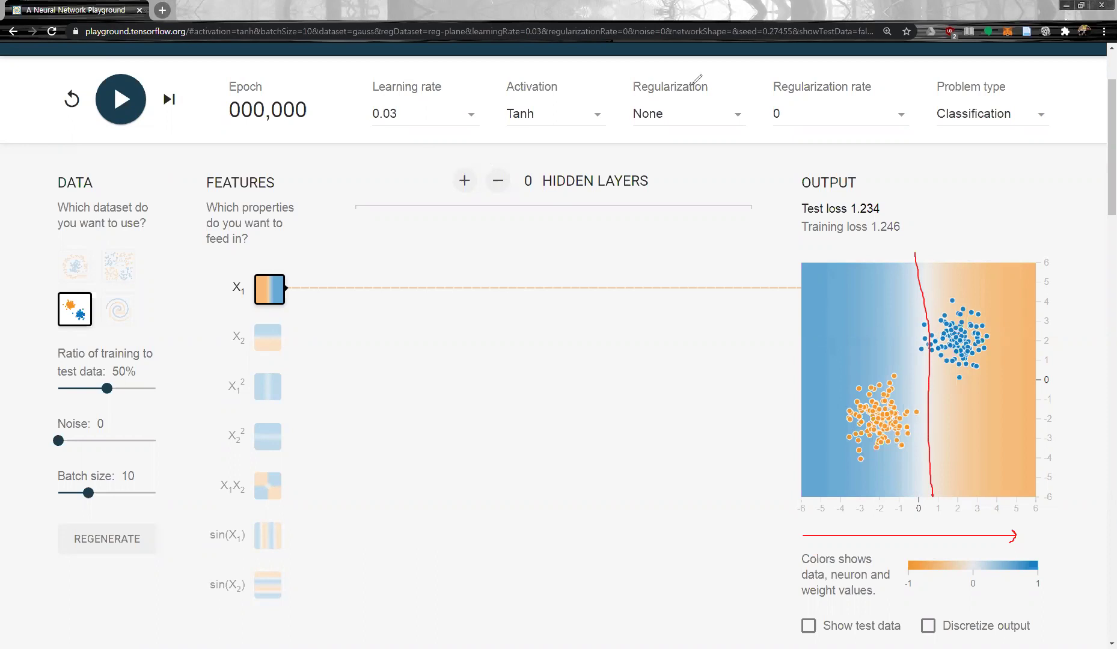
pyautogui.press('e')
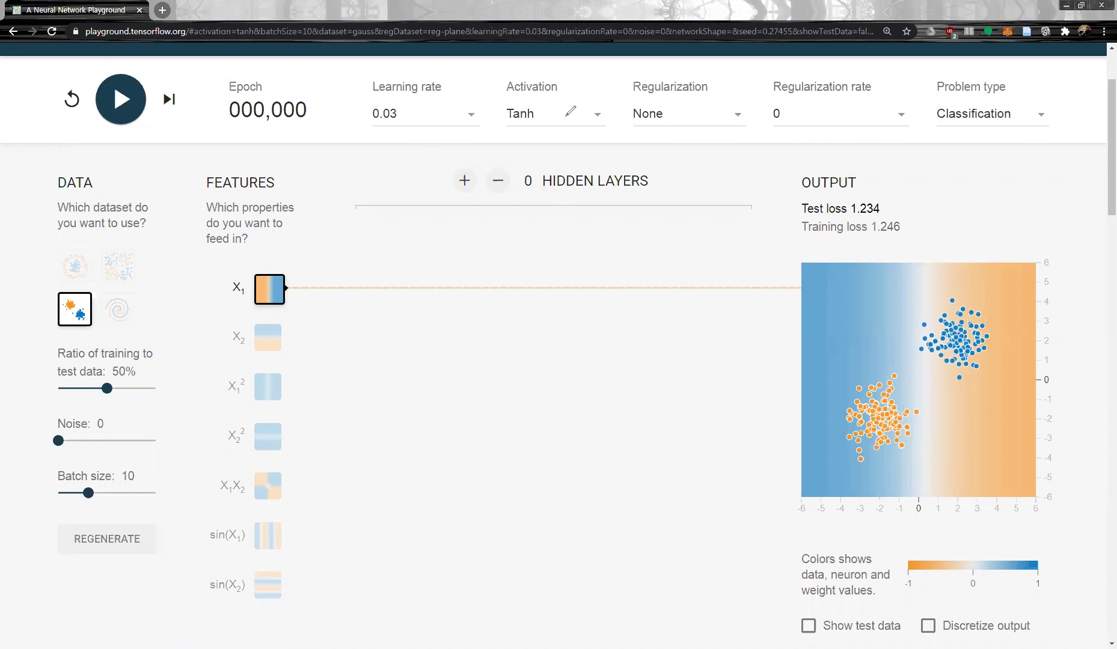
# Train the network on the two-cluster dataset using only the X1 feature
pyautogui.click(118, 100)
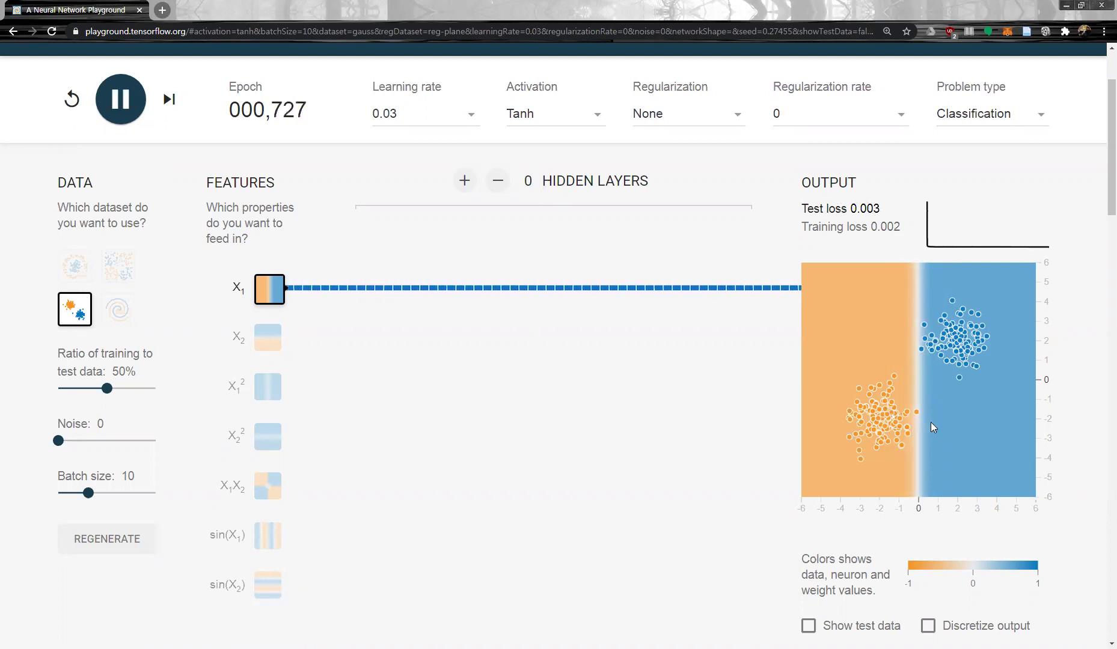
pyautogui.click(271, 337)
pyautogui.moveTo(286, 291)
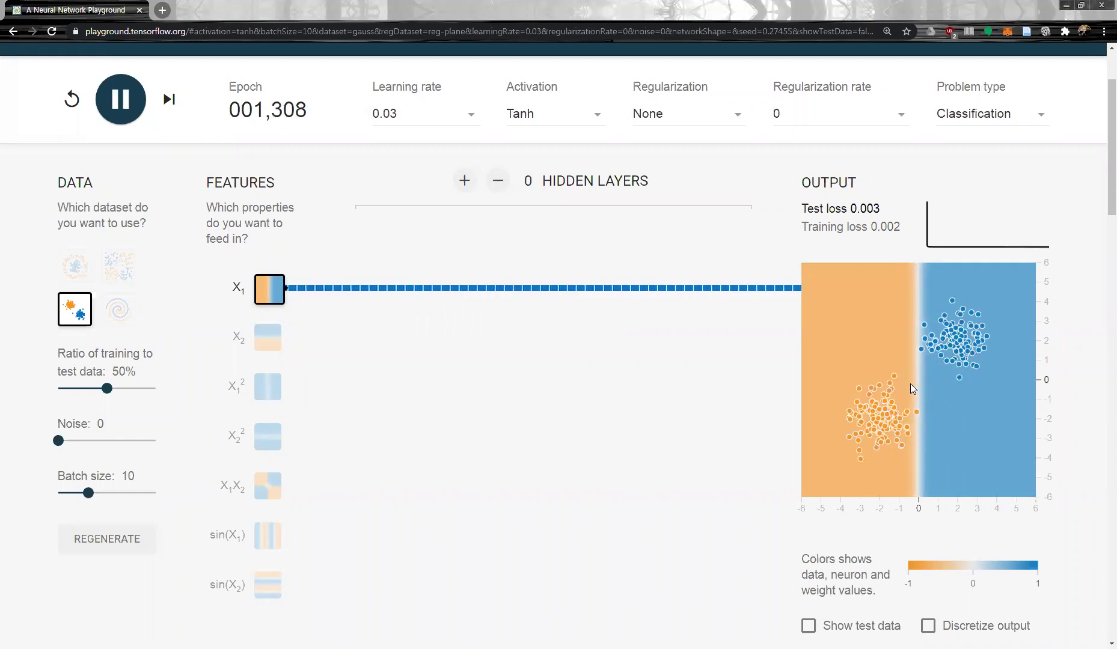
# Replace X1 with X2 as the only input feature and train the network
pyautogui.click(266, 293)
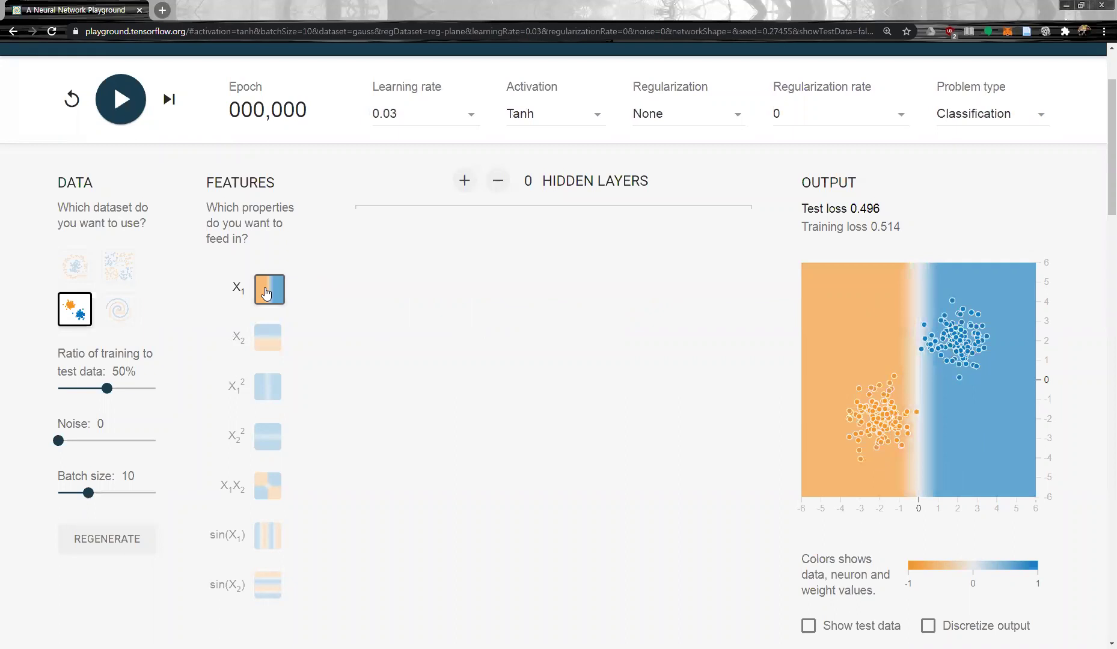
pyautogui.click(269, 339)
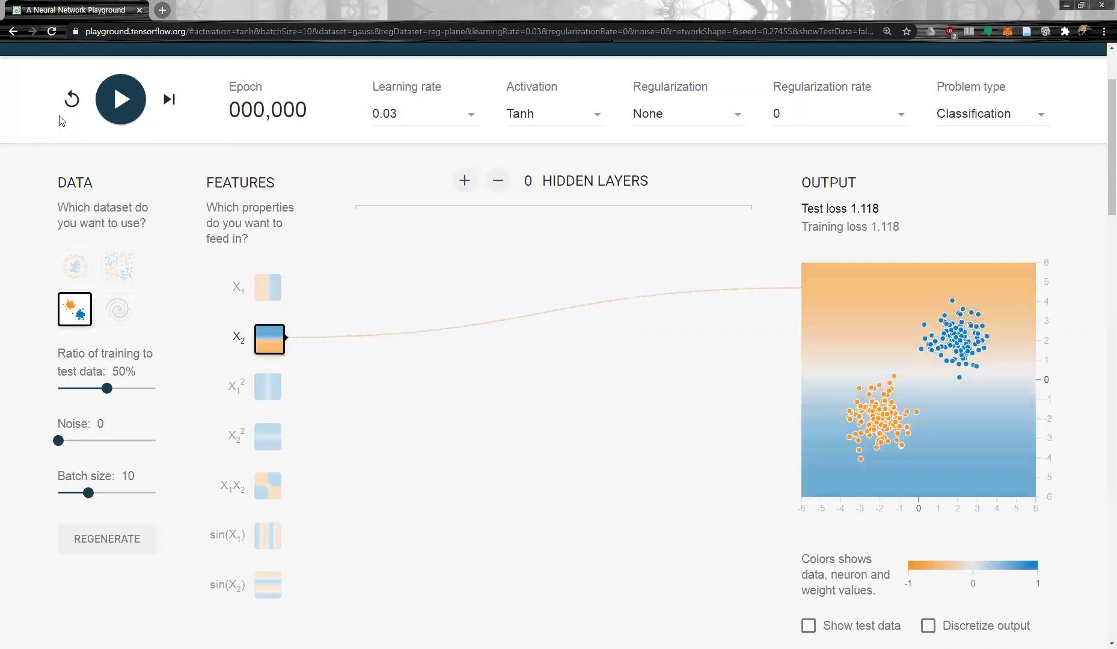
pyautogui.click(122, 114)
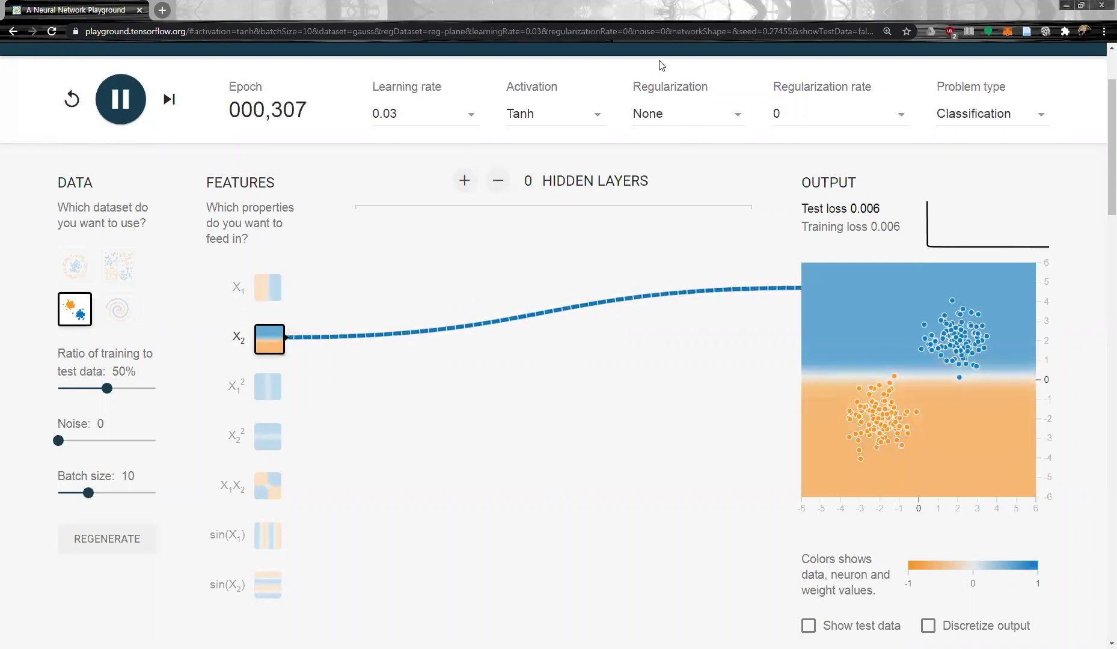
# Mark in red the two points at the decision boundary, the test and training losses, and the blue and orange regions
pyautogui.moveTo(888, 368)
pyautogui.mouseDown()
pyautogui.moveTo(899, 379)
pyautogui.moveTo(980, 383)
pyautogui.moveTo(974, 375)
pyautogui.mouseUp()
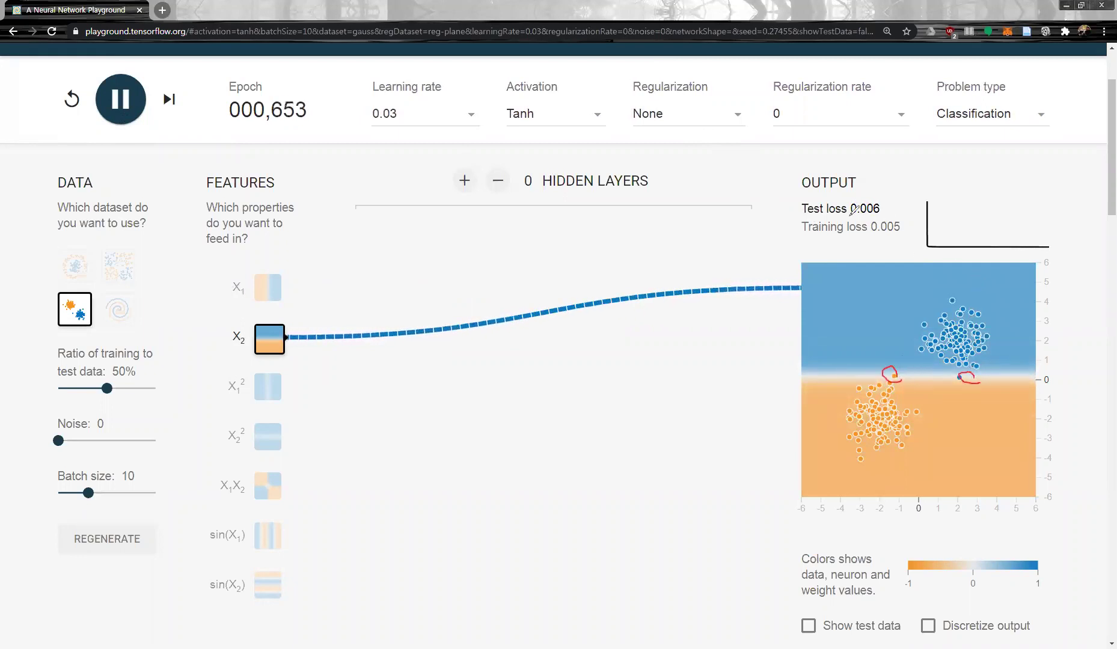
pyautogui.moveTo(802, 215); pyautogui.dragTo(882, 214)
pyautogui.moveTo(820, 236); pyautogui.dragTo(825, 236)
pyautogui.moveTo(929, 236); pyautogui.dragTo(926, 238)
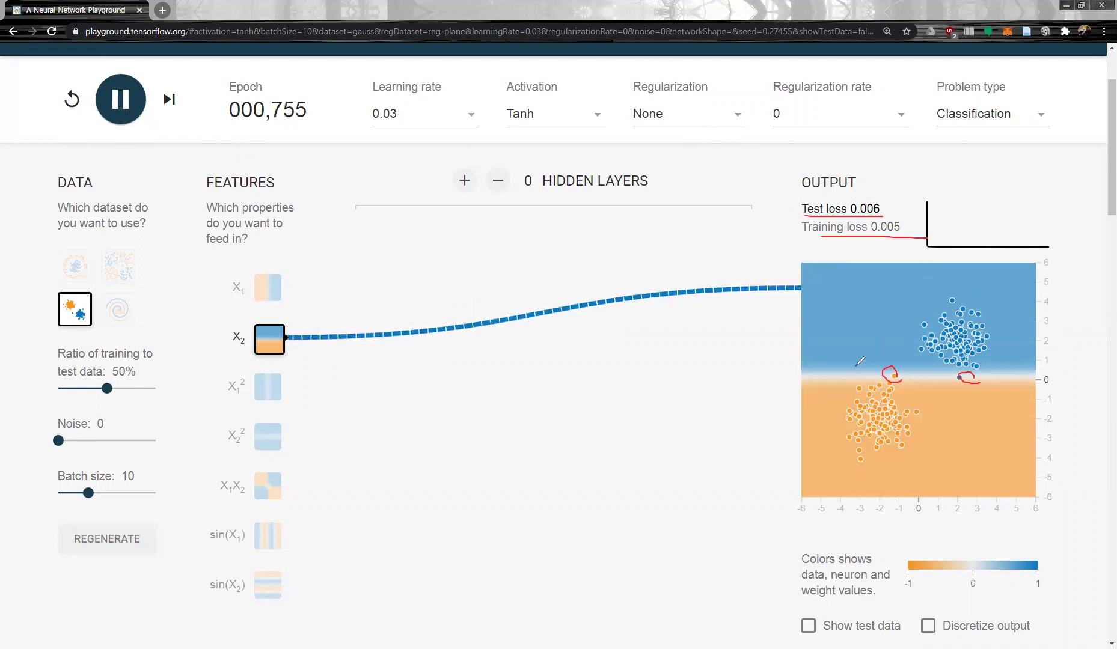
pyautogui.moveTo(816, 371)
pyautogui.mouseDown()
pyautogui.moveTo(1009, 371)
pyautogui.moveTo(908, 298)
pyautogui.moveTo(823, 318)
pyautogui.moveTo(824, 357)
pyautogui.mouseUp()
pyautogui.moveTo(827, 406)
pyautogui.mouseDown()
pyautogui.moveTo(844, 446)
pyautogui.moveTo(857, 407)
pyautogui.mouseUp()
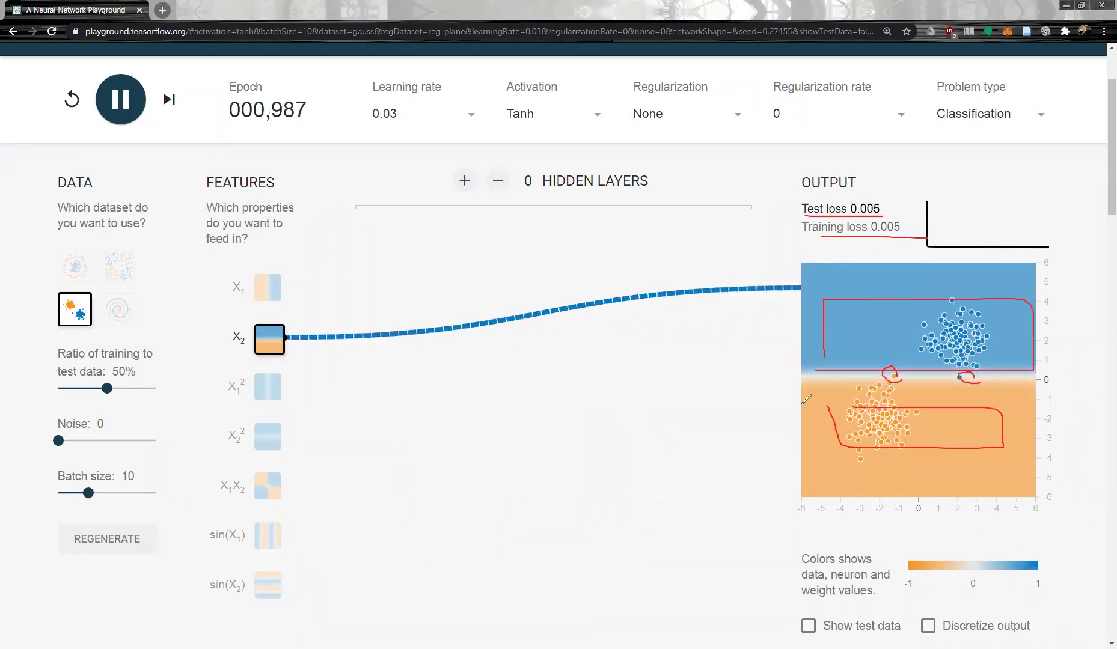
# Undo all the red annotations drawn over the output plot and loss values
pyautogui.hotkey('ctrl', 'z')
pyautogui.hotkey('ctrl', 'z')
pyautogui.hotkey('ctrl', 'z')
pyautogui.hotkey('ctrl', 'z')
pyautogui.hotkey('ctrl', 'z')
pyautogui.hotkey('ctrl', 'z')
pyautogui.hotkey('ctrl', 'z')
pyautogui.hotkey('ctrl', 'z')
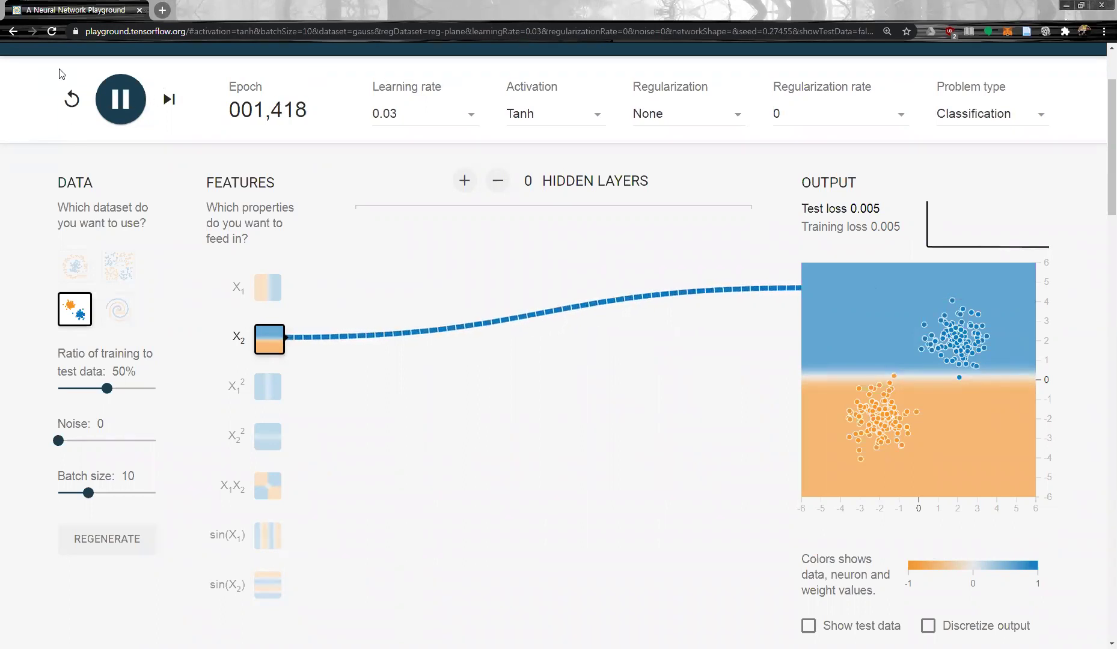
# Pause the training and look over the available activation functions without changing the current one
pyautogui.click(121, 99)
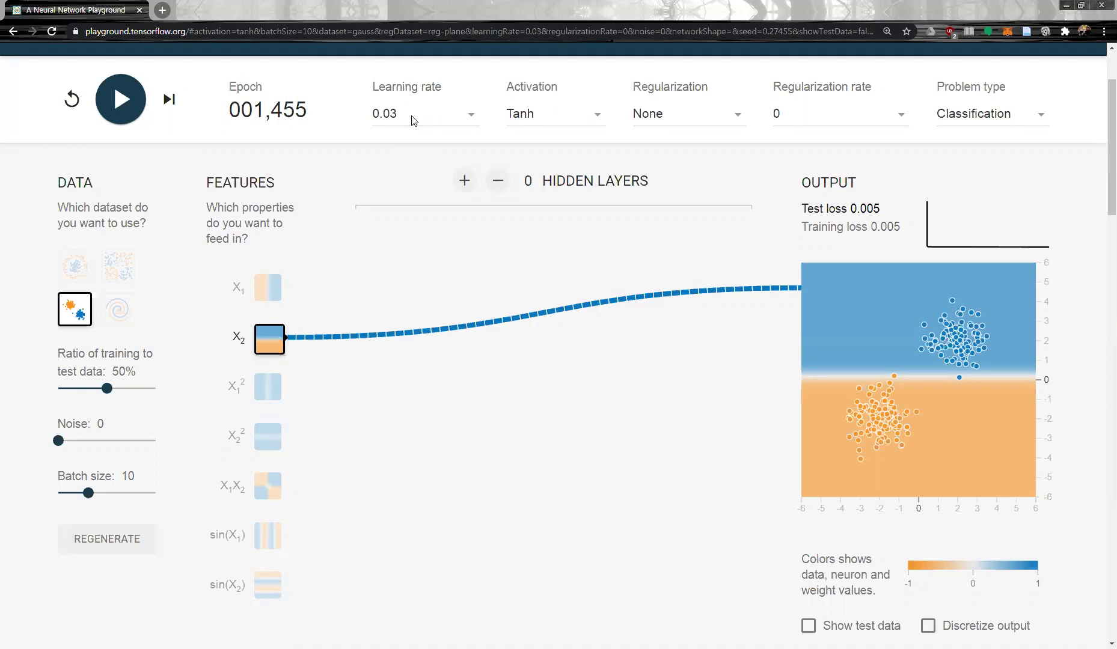
pyautogui.click(548, 120)
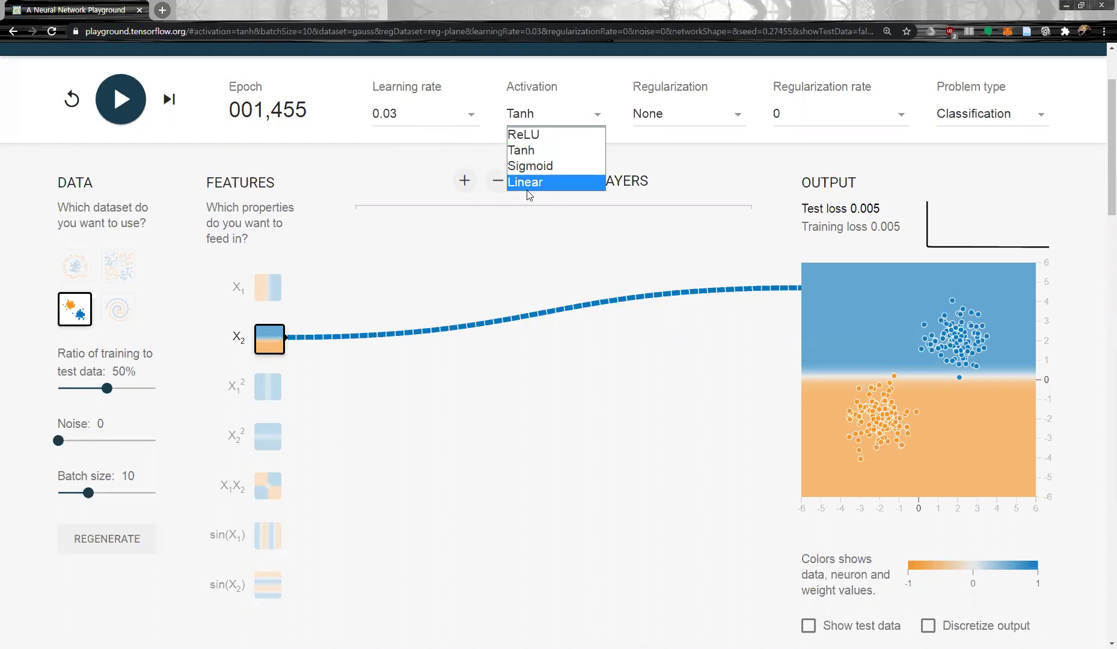
pyautogui.click(548, 66)
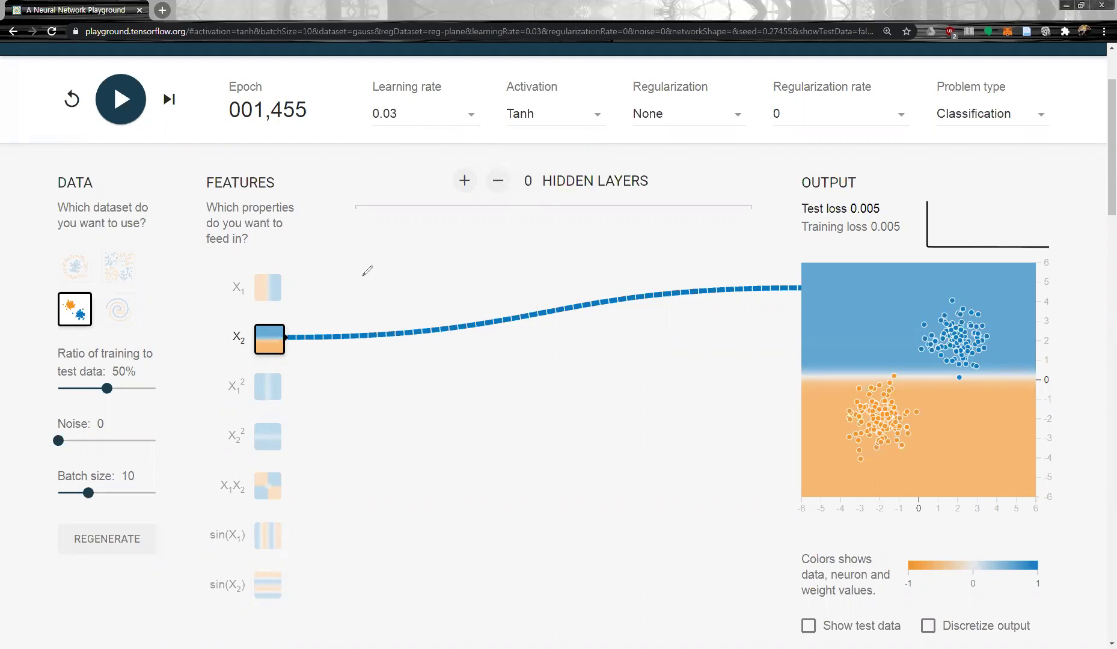
# Sketch activation function shapes in red in the empty network area, including a ReLU ramp and an S-shaped curve
pyautogui.moveTo(404, 278); pyautogui.dragTo(473, 232)
pyautogui.moveTo(504, 270)
pyautogui.mouseDown()
pyautogui.moveTo(542, 270)
pyautogui.moveTo(581, 234)
pyautogui.moveTo(616, 226)
pyautogui.mouseUp()
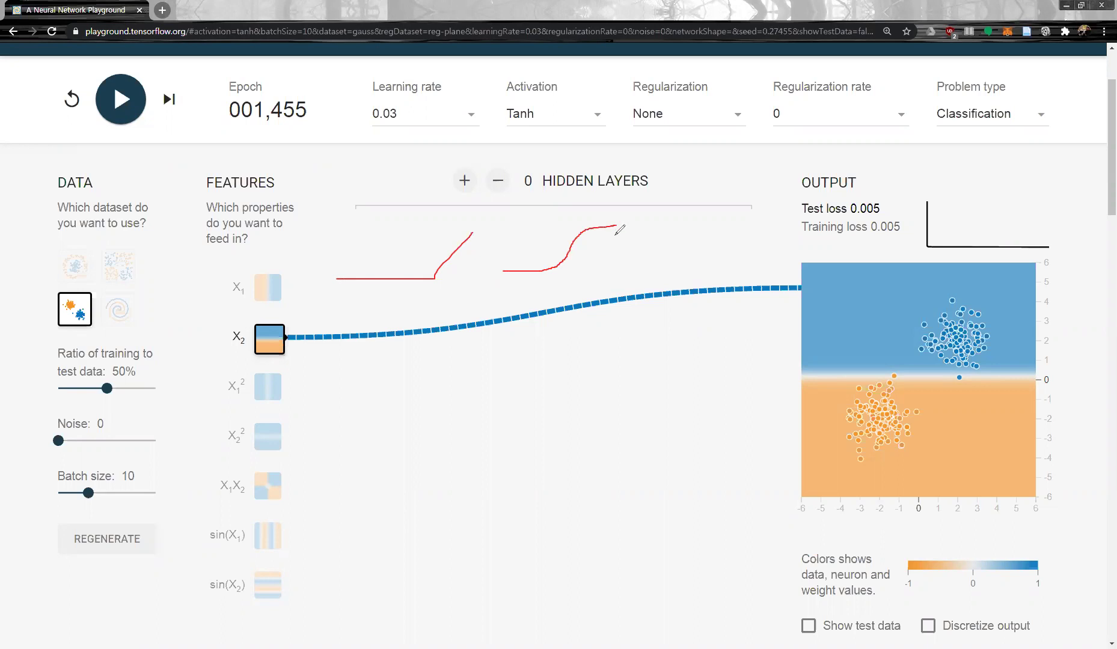
pyautogui.moveTo(461, 430); pyautogui.dragTo(568, 336)
# Undo the three red activation curve sketches
pyautogui.hotkey('ctrl', 'z')
pyautogui.hotkey('ctrl', 'z')
pyautogui.hotkey('ctrl', 'z')
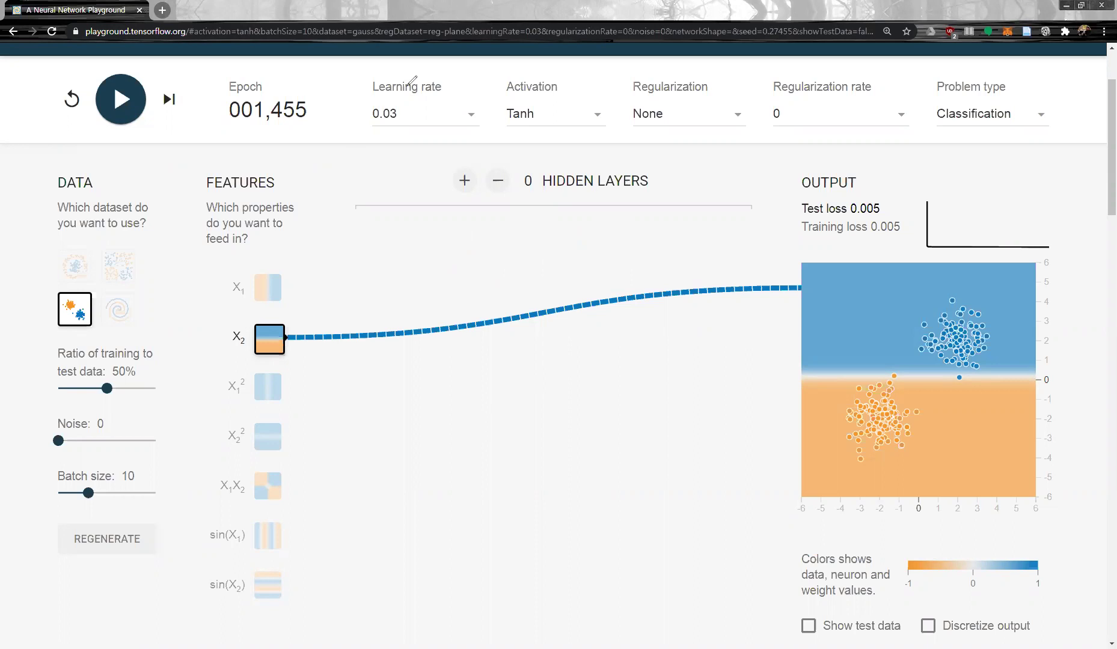
# Set the activation function to Linear and train the network on the X2 feature
pyautogui.click(531, 117)
pyautogui.click(524, 178)
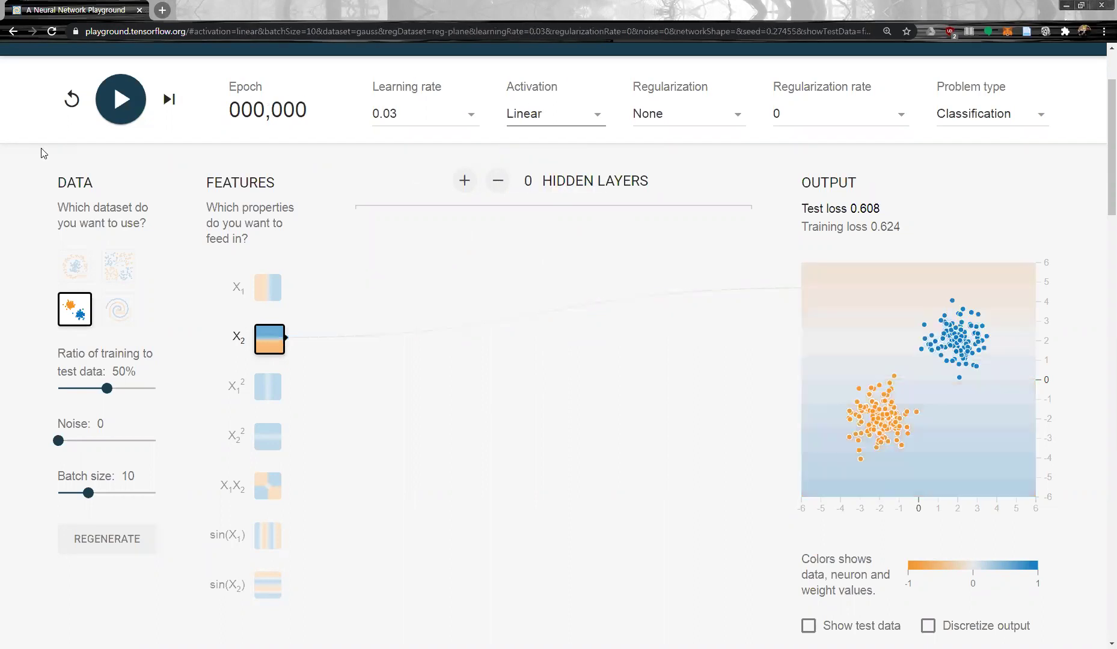
pyautogui.click(118, 114)
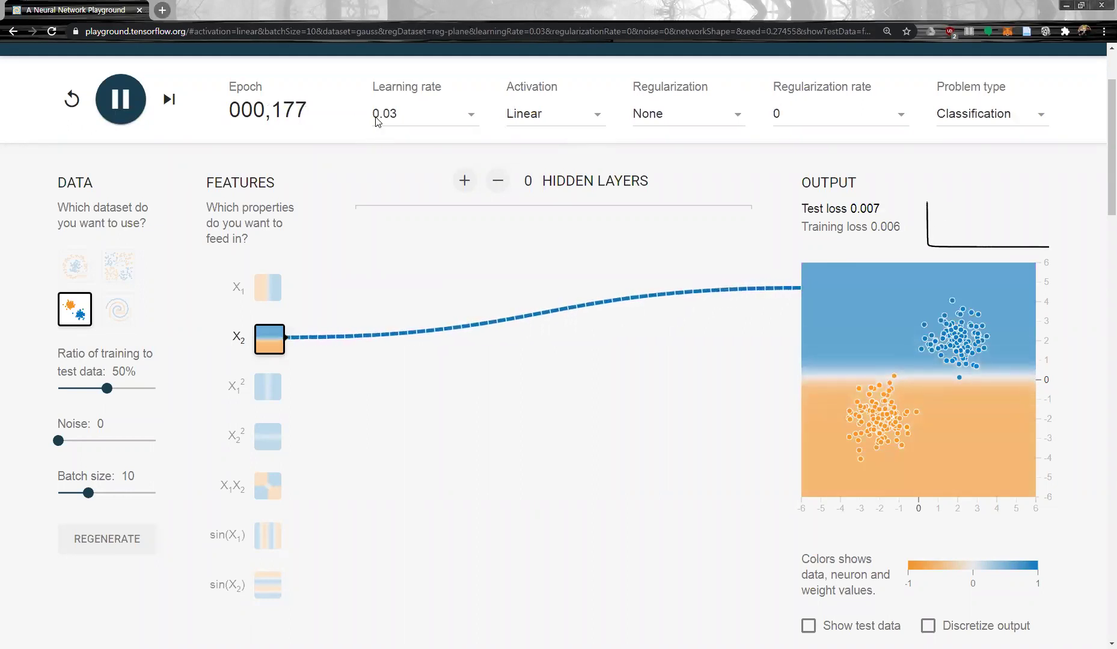
# Set the activation function back to Tanh and train the network again
pyautogui.click(524, 117)
pyautogui.click(550, 144)
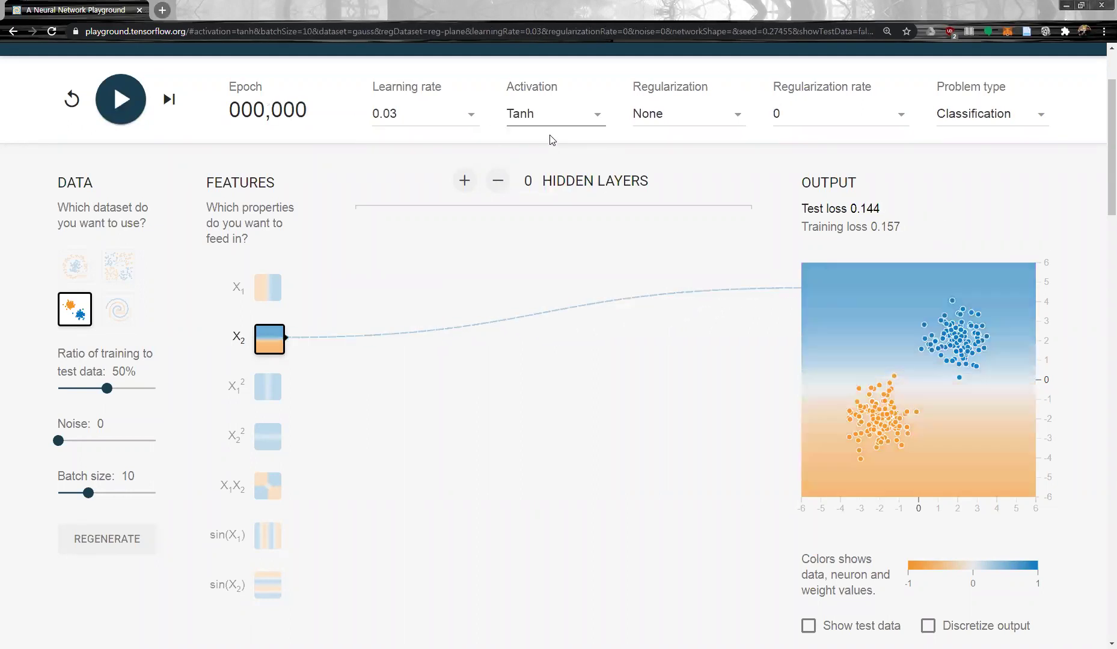
pyautogui.click(120, 100)
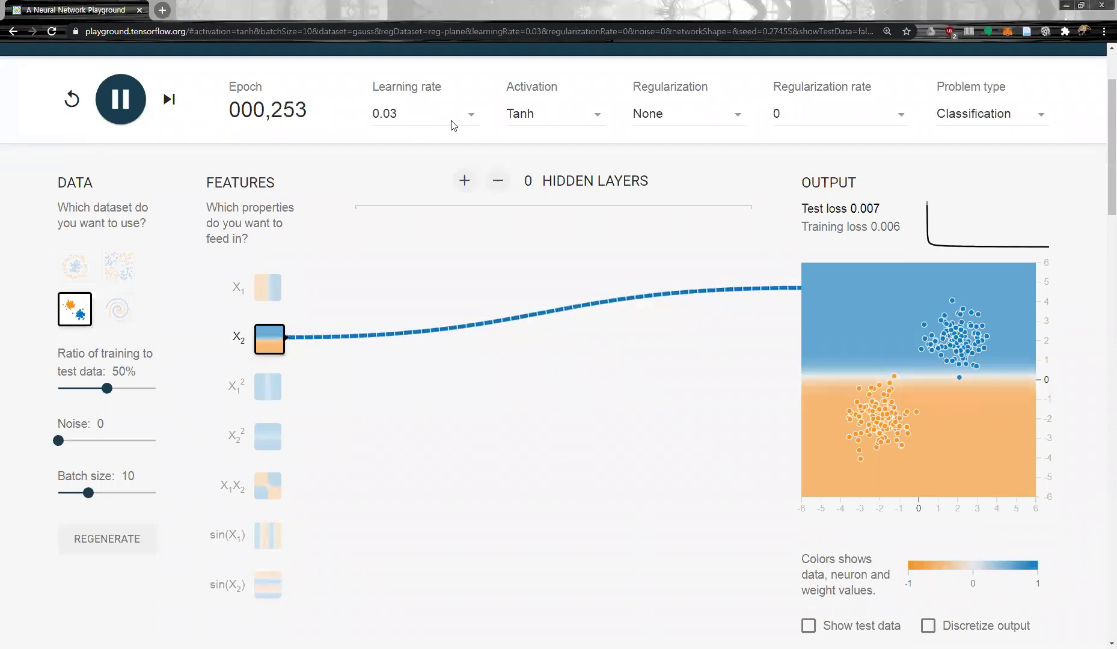
# Set the regularization to L1 and train the network
pyautogui.click(672, 118)
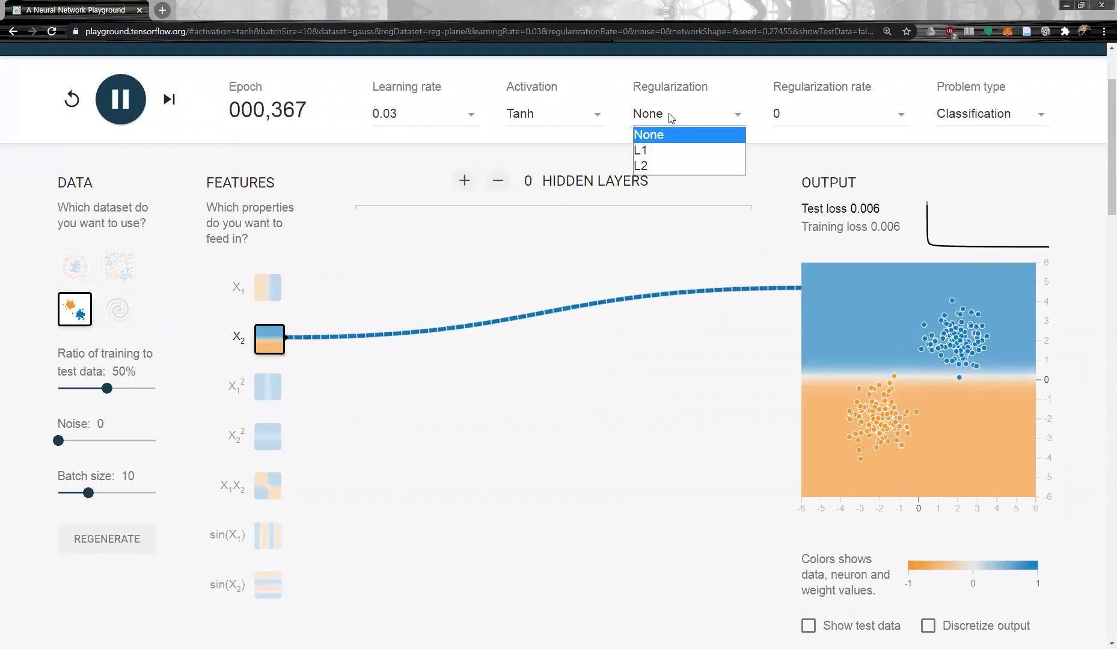
pyautogui.click(666, 151)
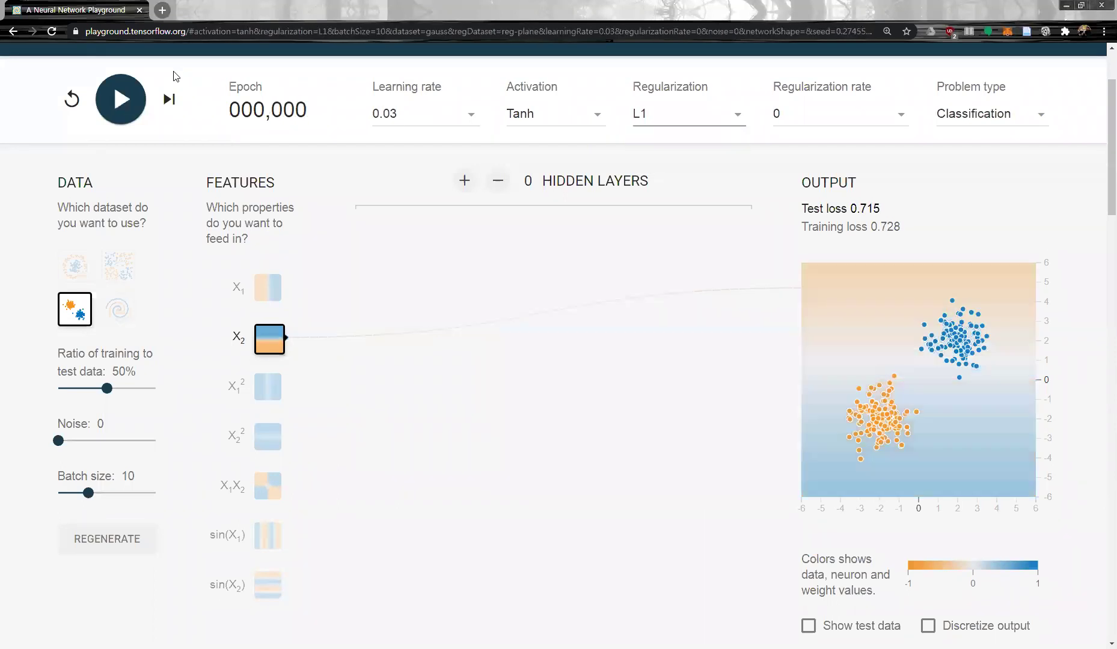
pyautogui.click(124, 99)
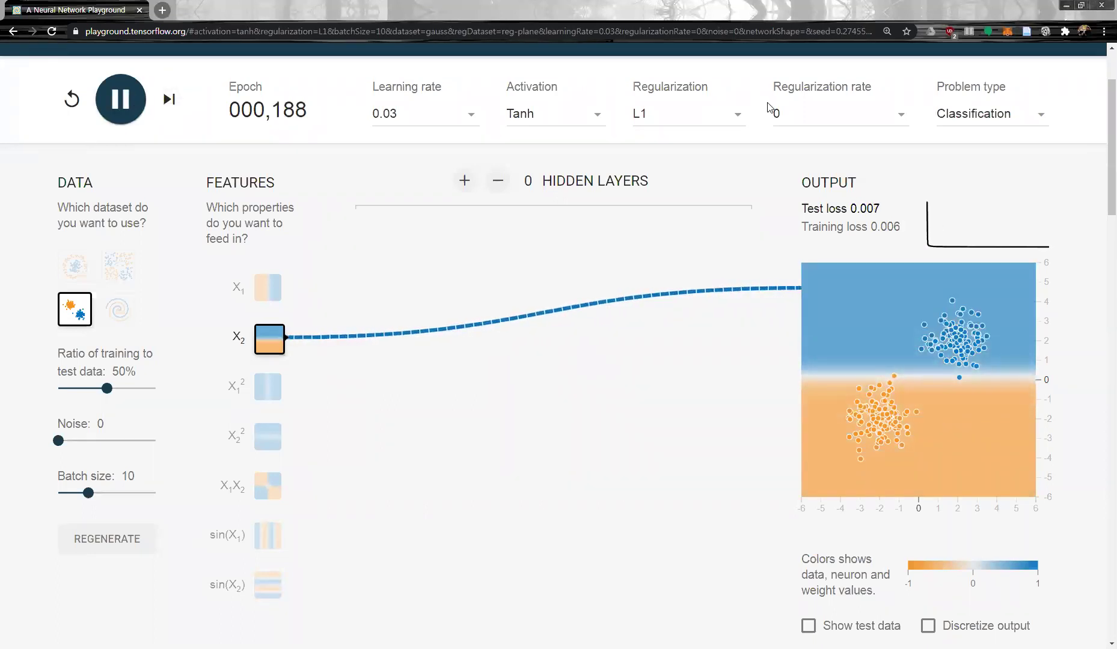
# Set the regularization rate to 0.001 and train the network
pyautogui.click(836, 114)
pyautogui.click(818, 150)
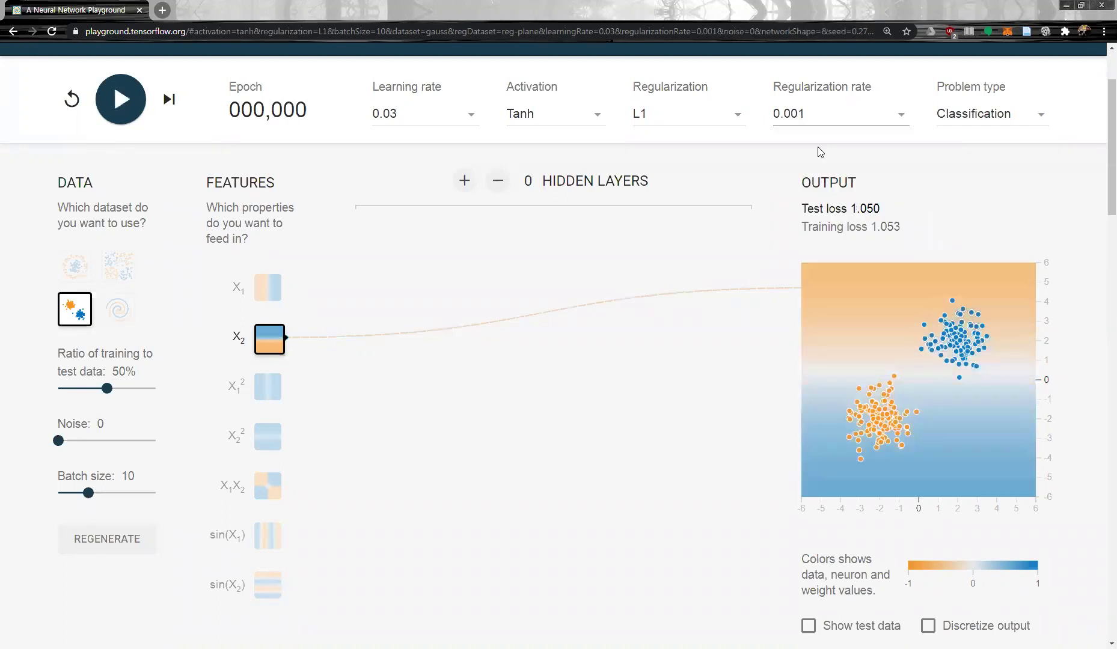
pyautogui.click(123, 104)
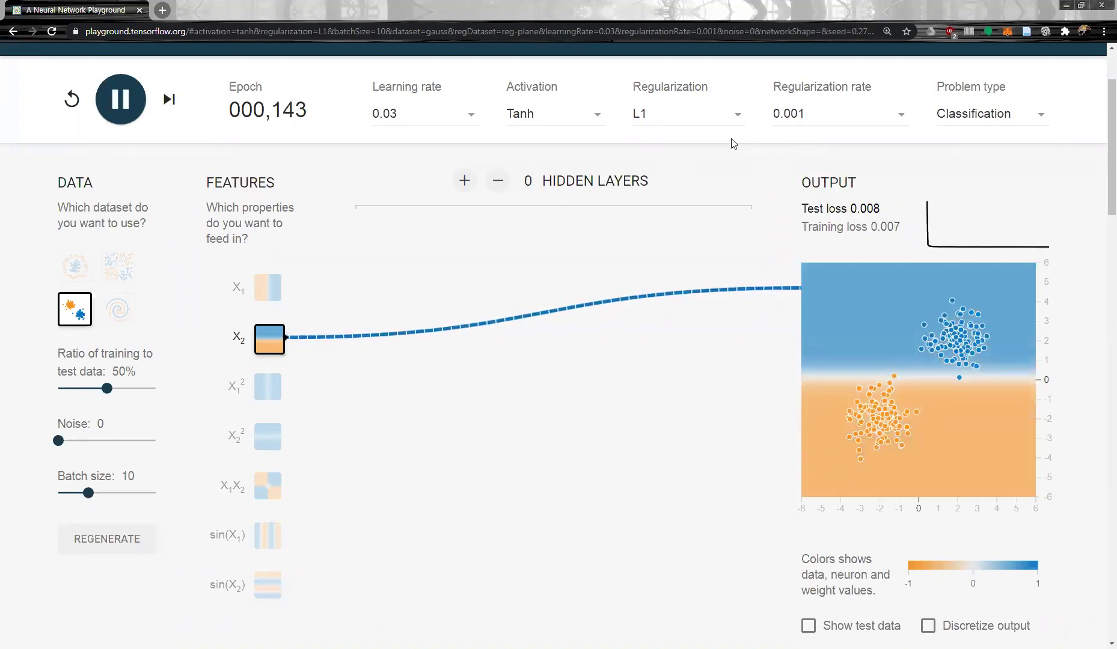
# Look over the available problem types and keep Classification
pyautogui.click(948, 121)
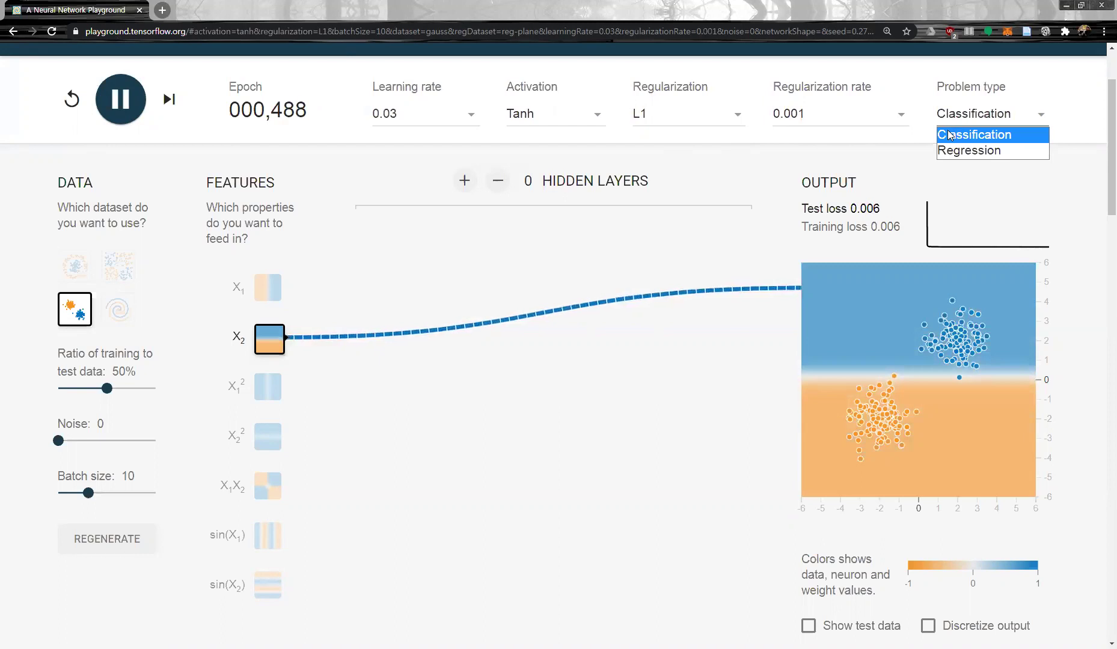
pyautogui.click(950, 135)
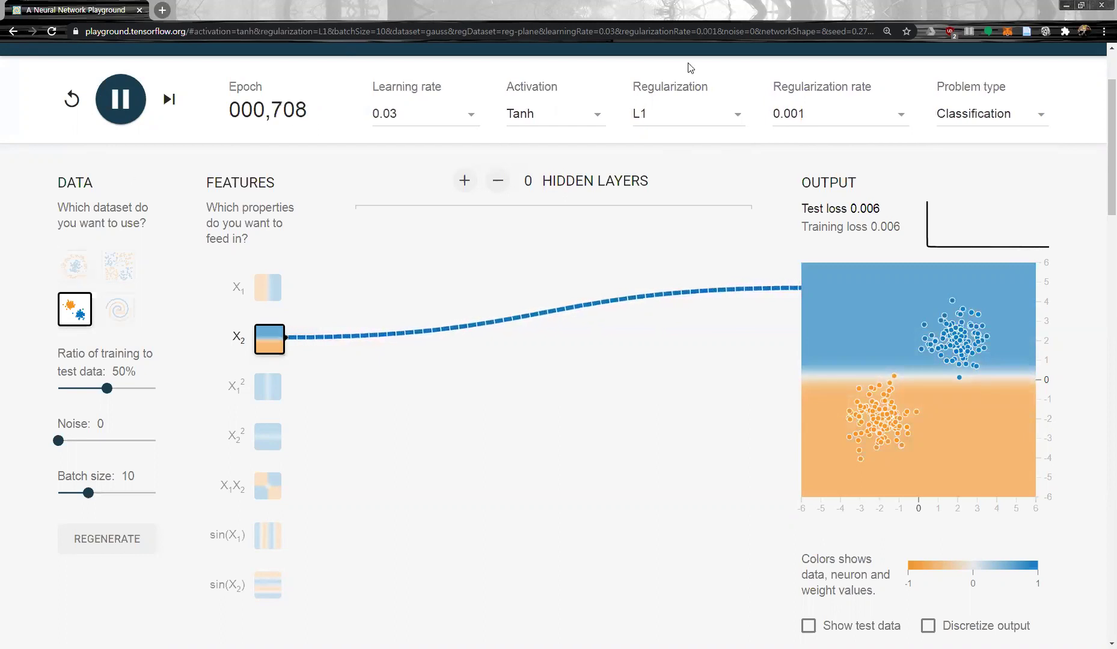
pyautogui.moveTo(57, 346)
pyautogui.mouseDown()
pyautogui.moveTo(54, 394)
pyautogui.moveTo(152, 353)
pyautogui.moveTo(58, 342)
pyautogui.mouseUp()
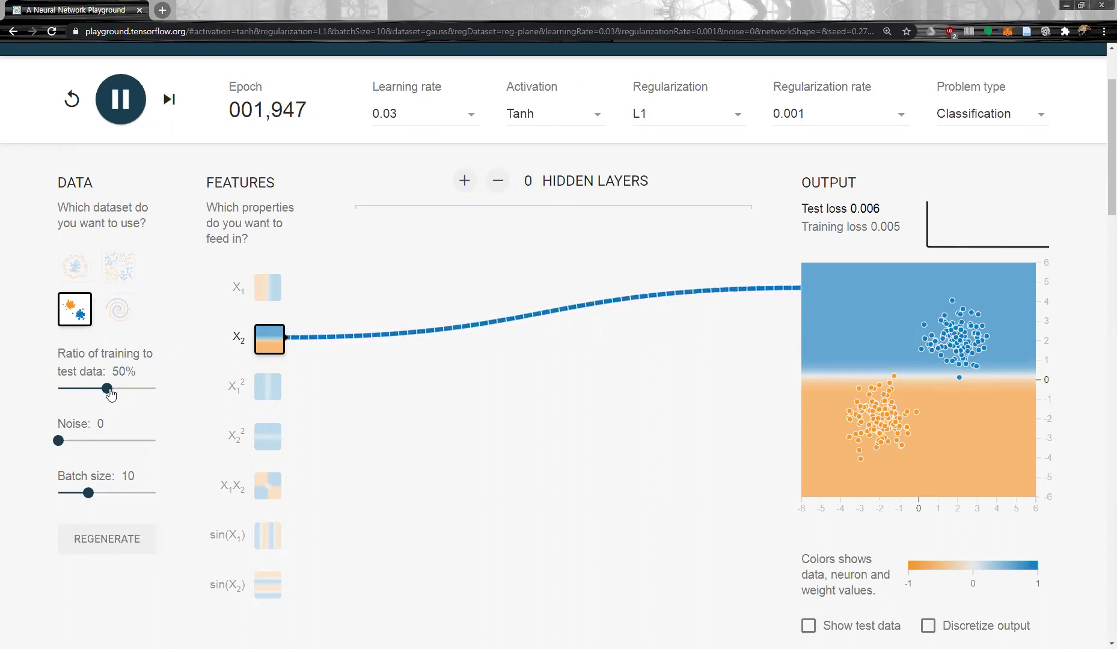
# Set the ratio of training to test data to 70% and train the network
pyautogui.moveTo(110, 394); pyautogui.dragTo(131, 391)
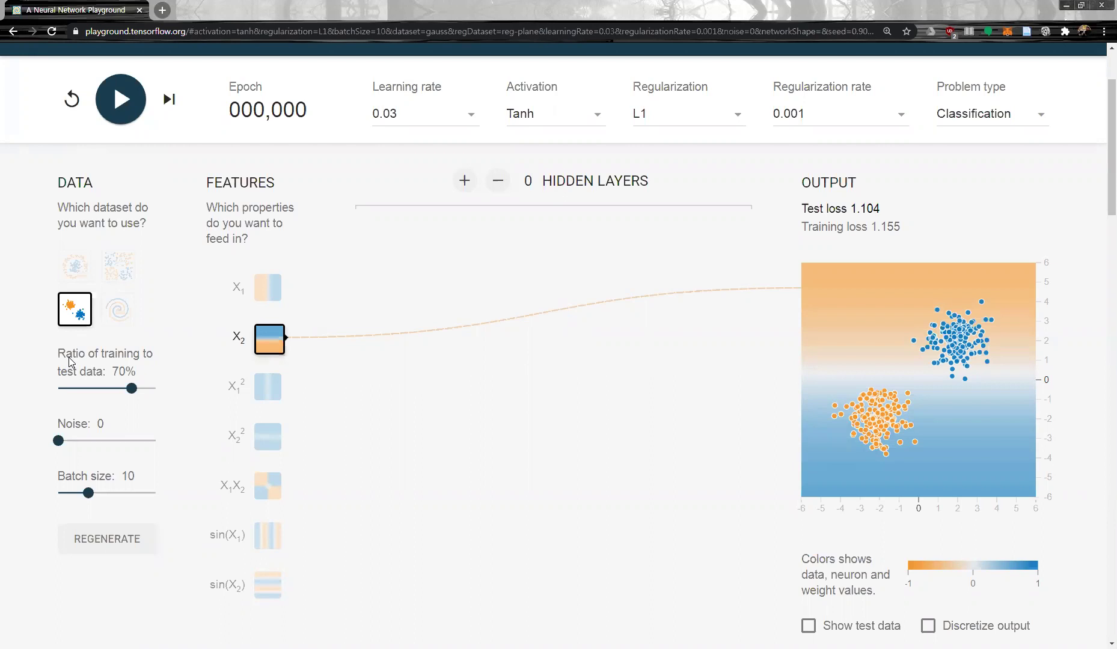
pyautogui.click(117, 102)
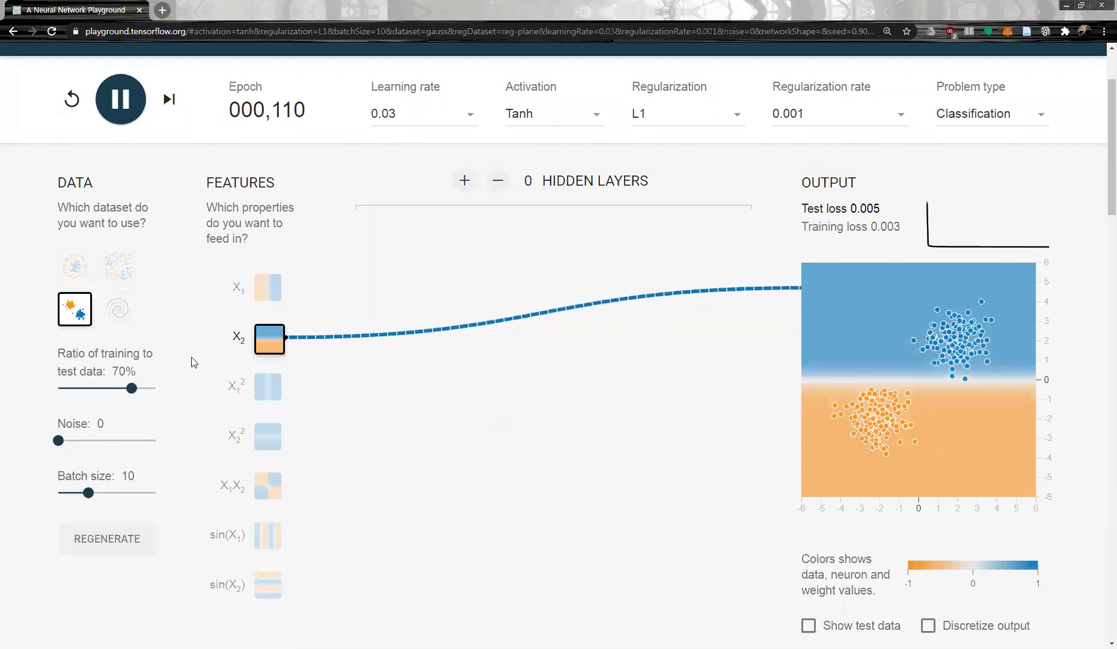
# Regenerate the data with noise kept at 0 and circle the blue and orange clusters in red on the output plot
pyautogui.moveTo(58, 442)
pyautogui.mouseDown()
pyautogui.moveTo(107, 452)
pyautogui.moveTo(60, 455)
pyautogui.mouseUp()
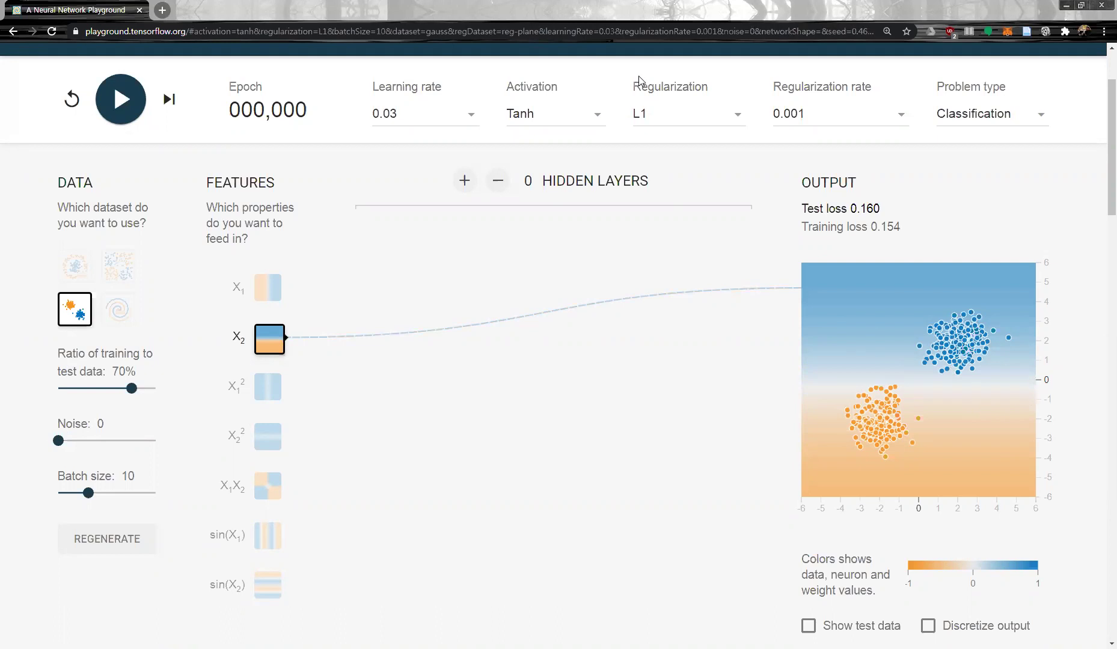
pyautogui.moveTo(969, 291)
pyautogui.mouseDown()
pyautogui.moveTo(984, 372)
pyautogui.moveTo(1022, 306)
pyautogui.moveTo(971, 301)
pyautogui.mouseUp()
pyautogui.moveTo(871, 371); pyautogui.dragTo(852, 388)
pyautogui.moveTo(849, 427)
pyautogui.mouseDown()
pyautogui.moveTo(927, 402)
pyautogui.moveTo(875, 385)
pyautogui.mouseUp()
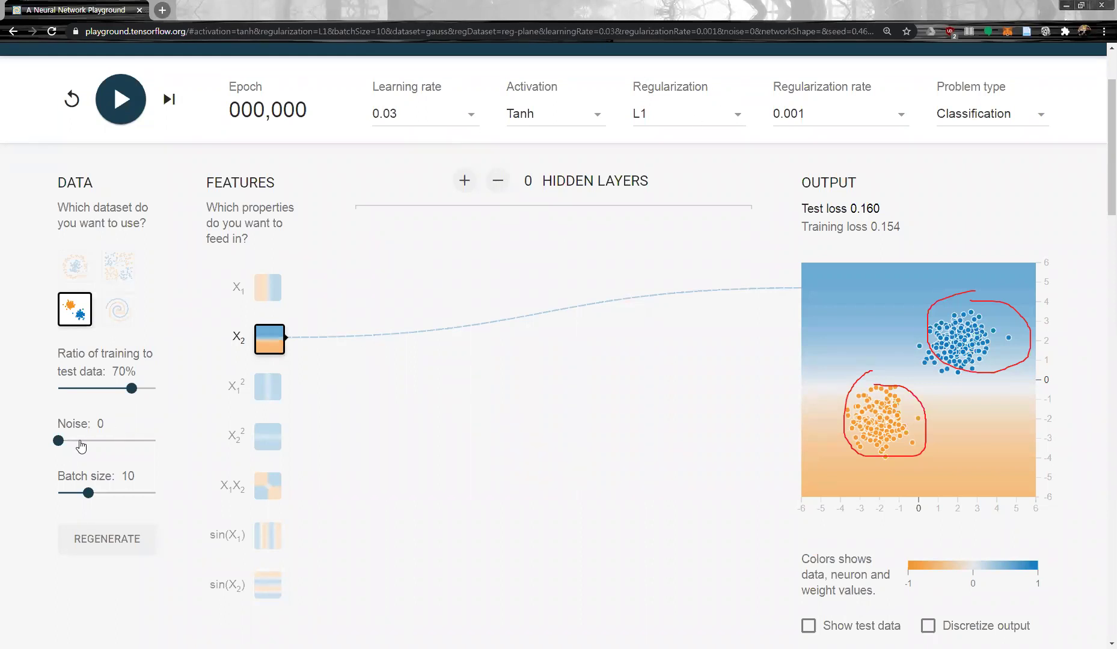
# Set the noise to 15 and train the network on the more scattered data
pyautogui.moveTo(58, 445); pyautogui.dragTo(119, 452)
pyautogui.moveTo(110, 450)
pyautogui.mouseDown()
pyautogui.moveTo(72, 452)
pyautogui.moveTo(89, 446)
pyautogui.mouseUp()
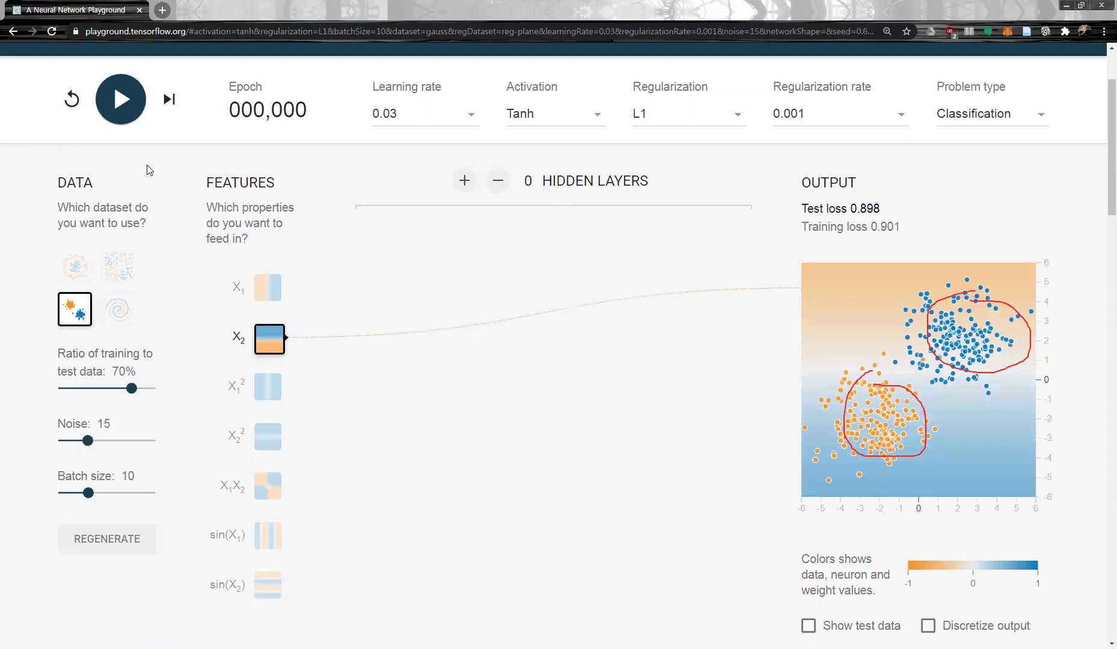
pyautogui.click(122, 103)
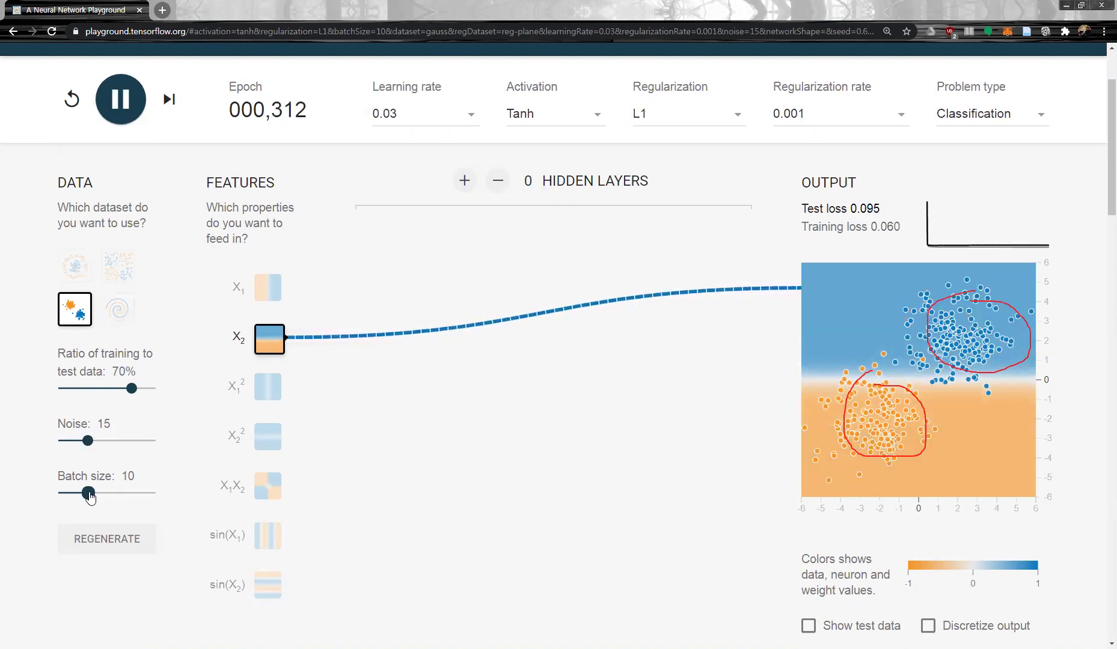
# Try a batch size of 16 and return it to 10
pyautogui.moveTo(88, 493); pyautogui.dragTo(108, 495)
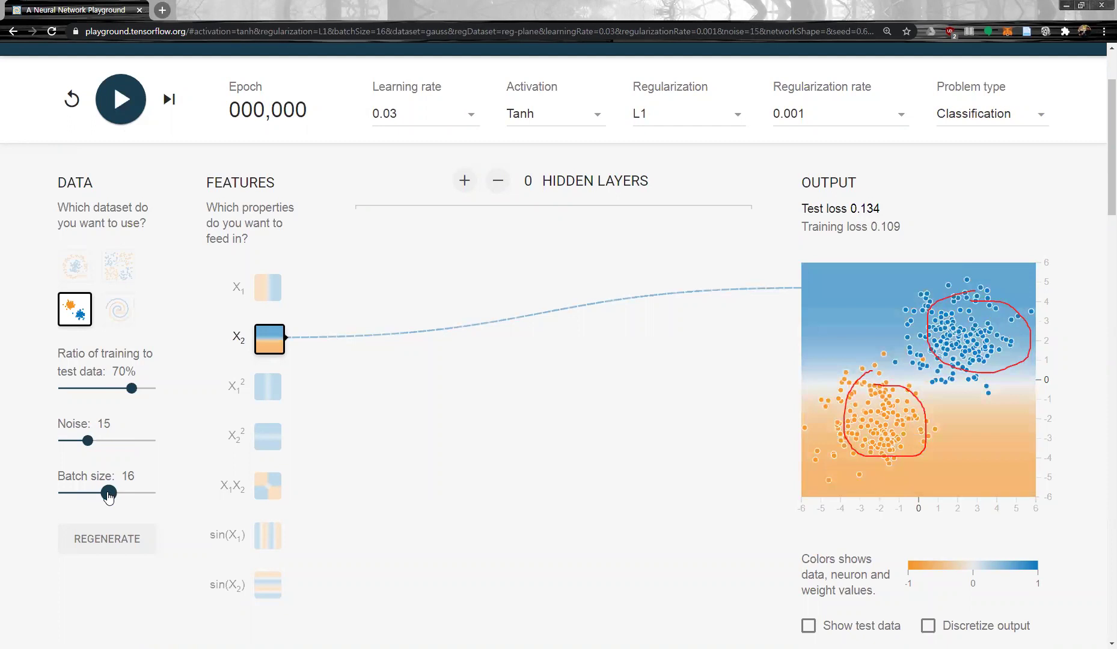
pyautogui.moveTo(108, 494)
pyautogui.mouseDown()
pyautogui.moveTo(54, 493)
pyautogui.moveTo(89, 494)
pyautogui.mouseUp()
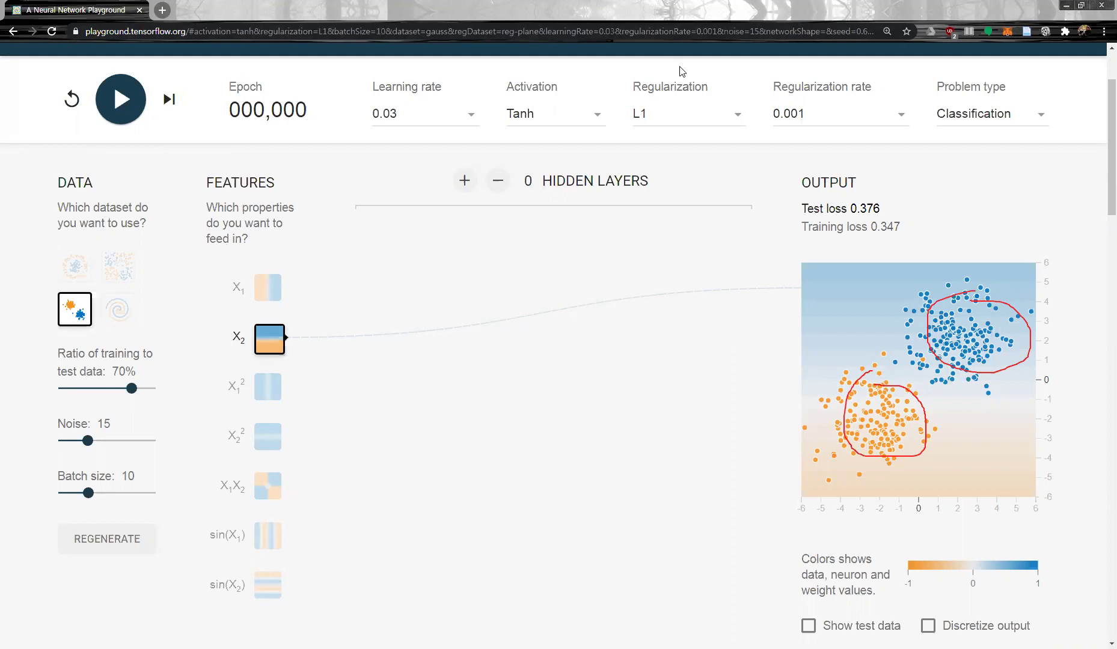
# Clear the red circles drawn around the clusters on the output plot
pyautogui.hotkey('ctrl', 'l')
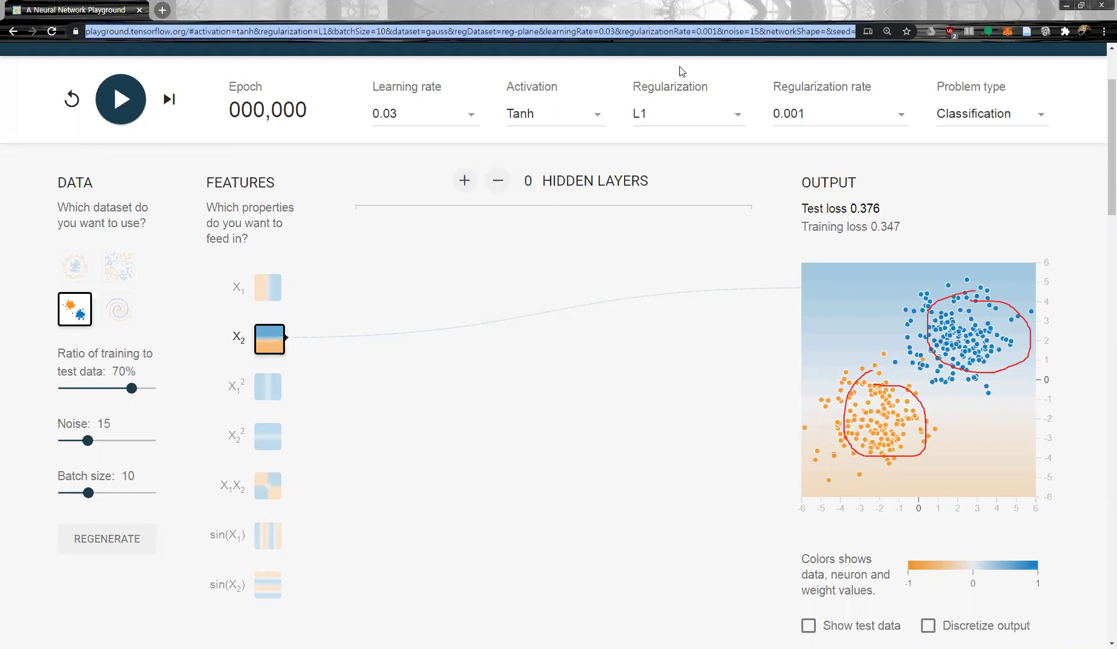
pyautogui.click(649, 63)
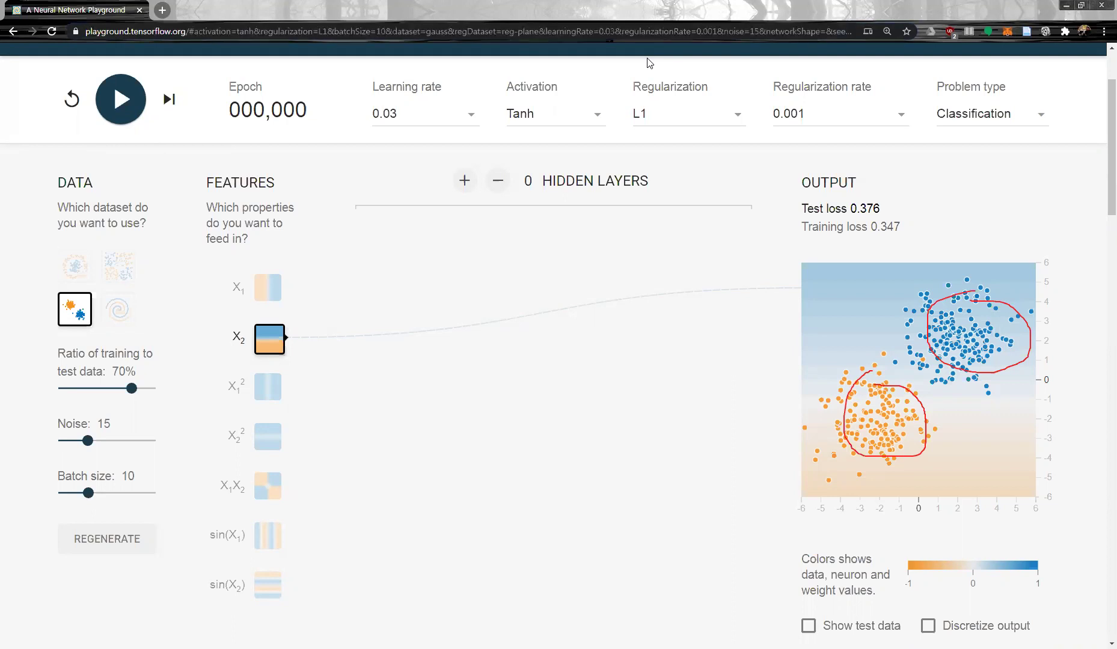
pyautogui.click(698, 89)
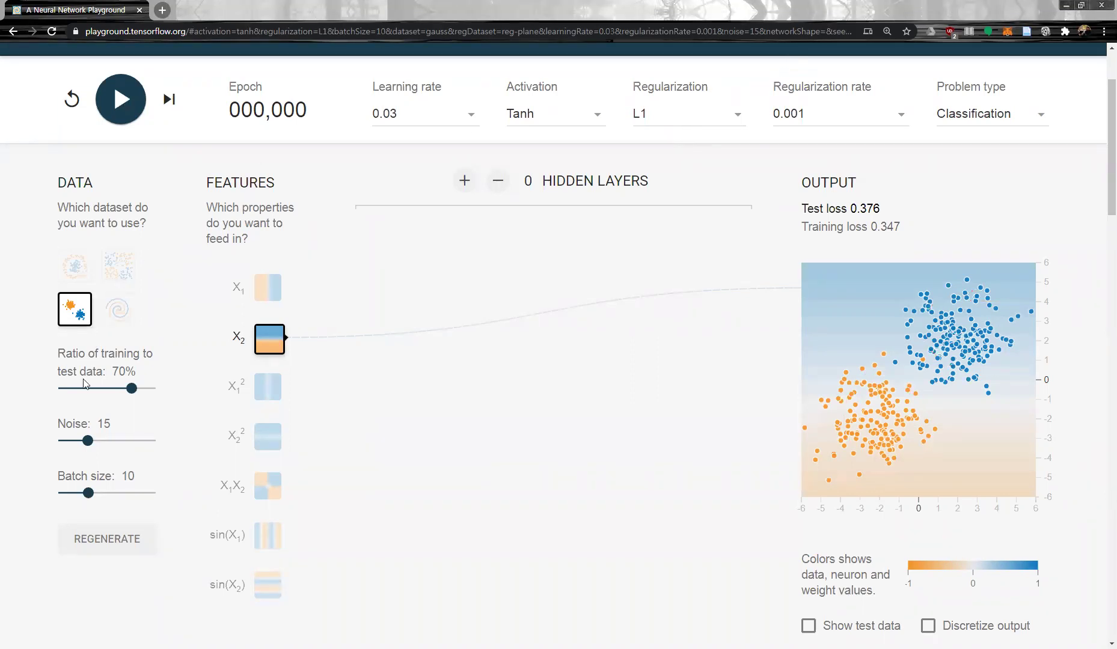
# Set the noise back to 0 and train the network
pyautogui.moveTo(88, 441); pyautogui.dragTo(58, 441)
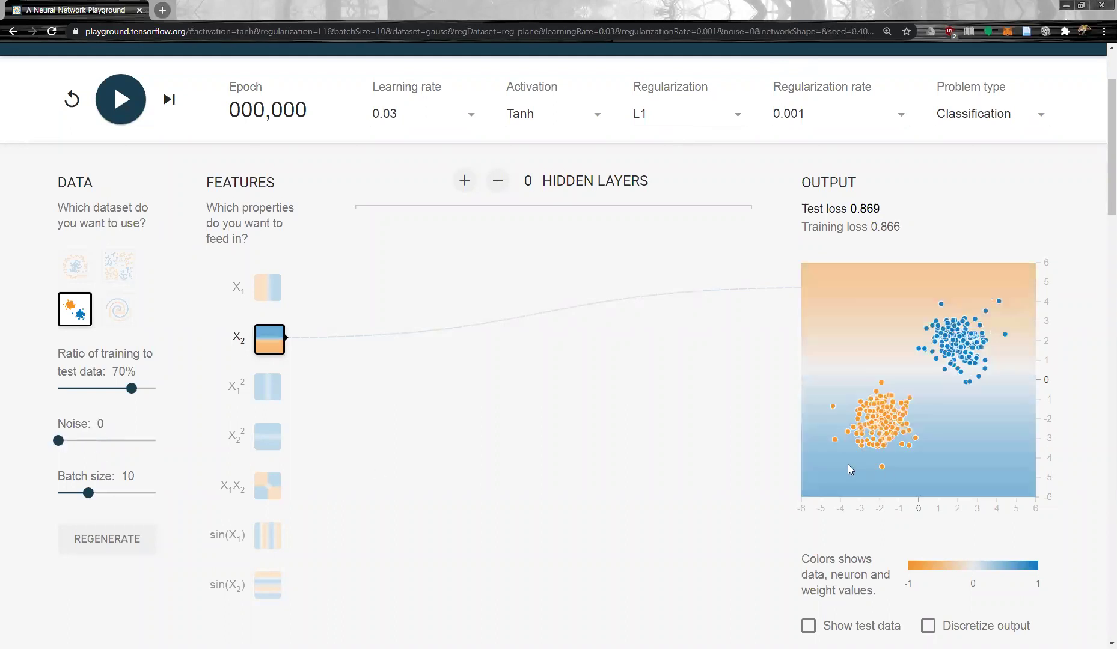
pyautogui.click(122, 100)
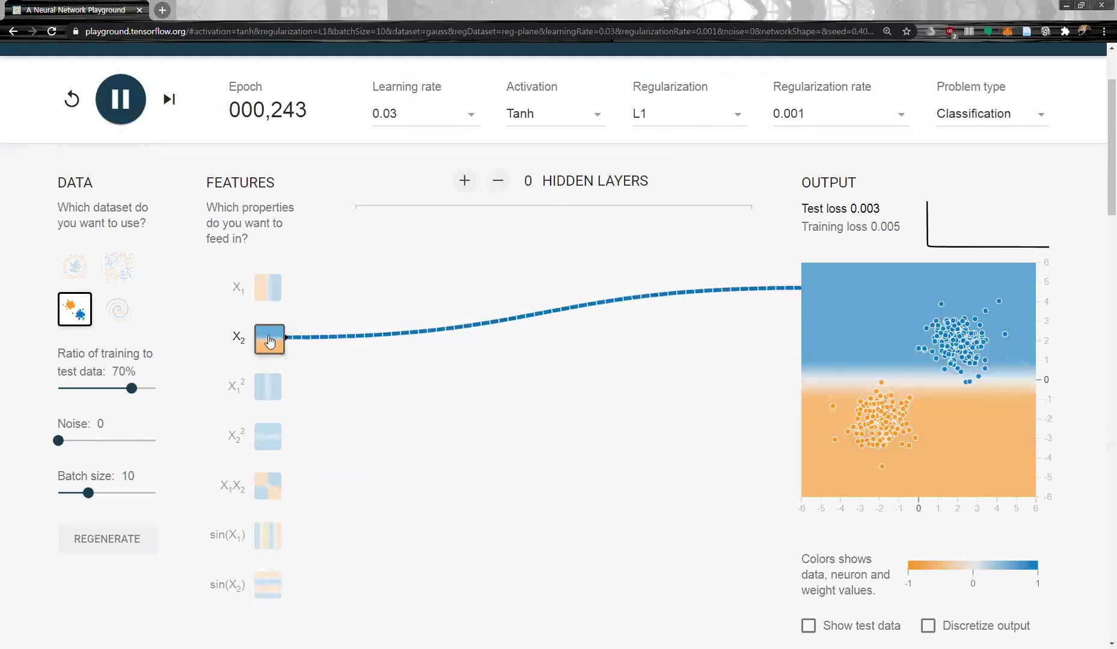
# Use both X1 and X2 as the input features of the network
pyautogui.click(270, 341)
pyautogui.click(274, 300)
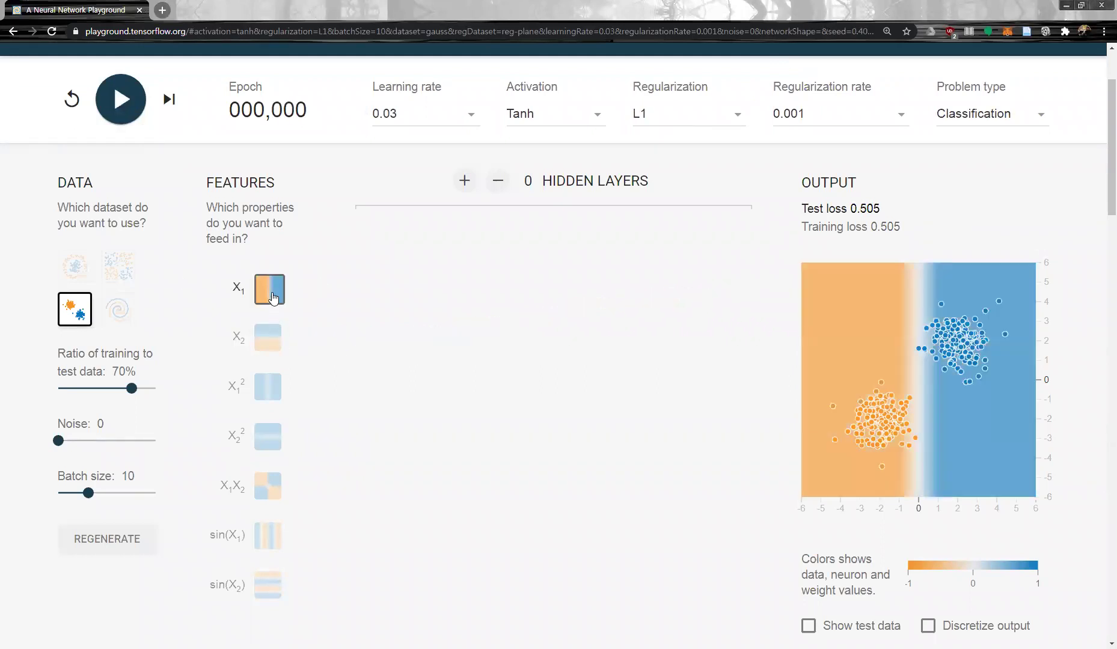
pyautogui.click(272, 344)
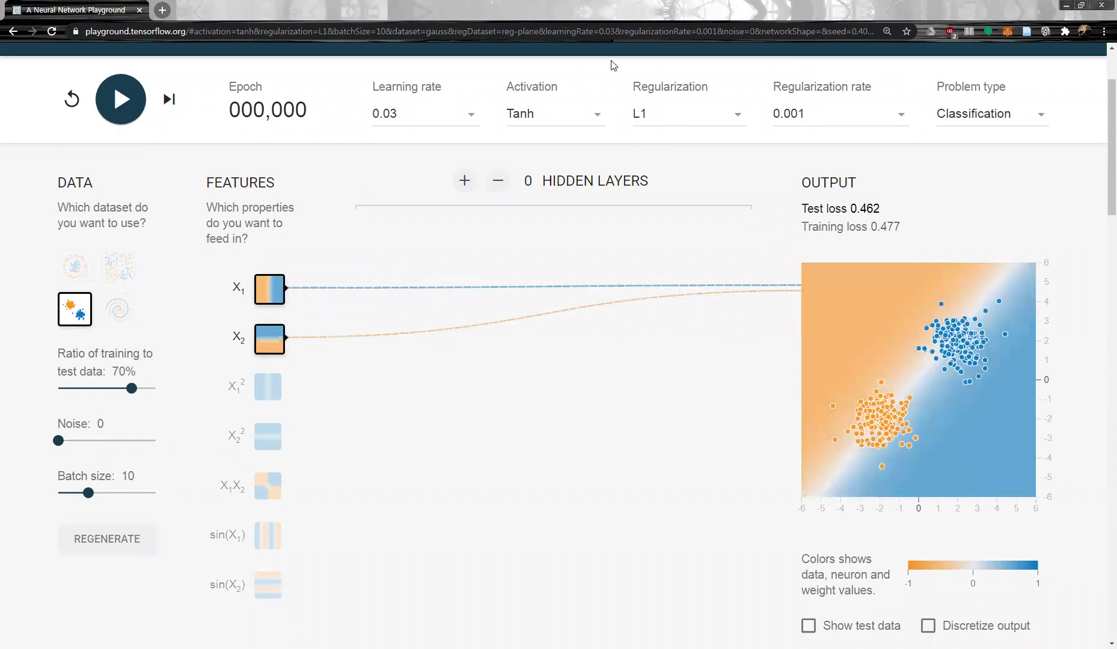
# Write the linear equation y = α + β1x1 + β2x2 in red below the feature connections
pyautogui.moveTo(363, 379)
pyautogui.mouseDown()
pyautogui.moveTo(381, 400)
pyautogui.moveTo(485, 396)
pyautogui.moveTo(477, 405)
pyautogui.moveTo(527, 387)
pyautogui.moveTo(536, 402)
pyautogui.moveTo(591, 398)
pyautogui.mouseUp()
pyautogui.click(546, 398)
pyautogui.moveTo(592, 392); pyautogui.dragTo(619, 399)
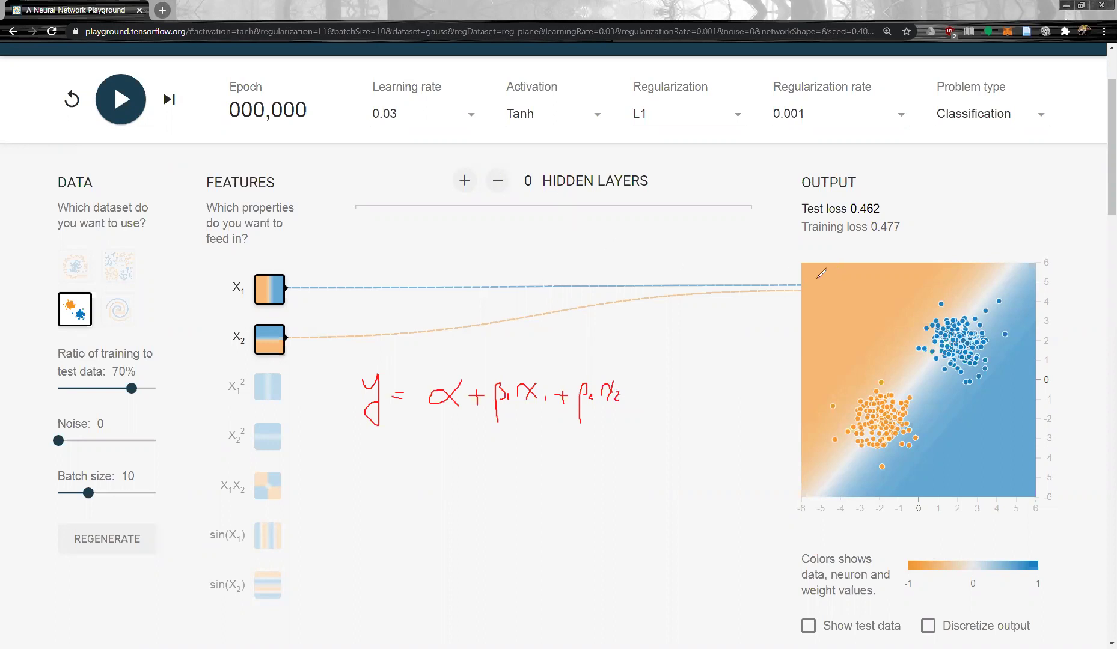
# Draw a diagonal, a vertical and a horizontal red line across the output plot as possible decision boundaries
pyautogui.moveTo(833, 293); pyautogui.dragTo(1010, 459)
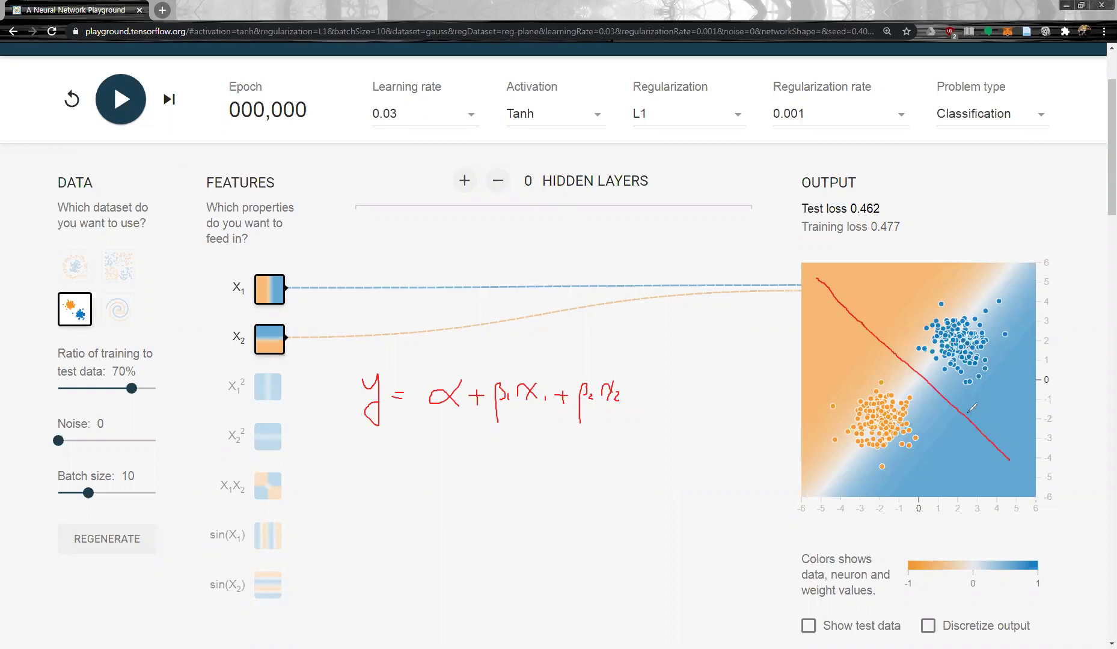
pyautogui.moveTo(914, 241); pyautogui.dragTo(936, 481)
pyautogui.moveTo(761, 390); pyautogui.dragTo(1032, 380)
# Undo the three red boundary lines on the output plot, leaving the handwritten equation in place
pyautogui.hotkey('ctrl', 'z')
pyautogui.hotkey('ctrl', 'z')
pyautogui.hotkey('ctrl', 'z')
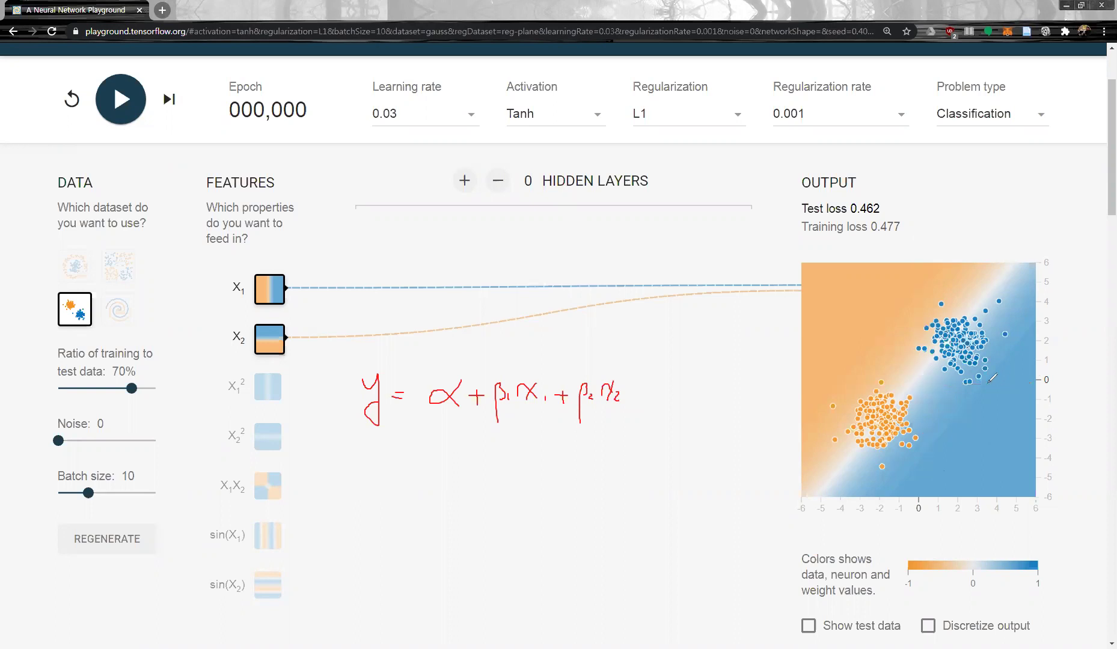
# Draw one more diagonal line across the output plot and undo all handwritten annotations, including the equation
pyautogui.moveTo(837, 293); pyautogui.dragTo(993, 445)
pyautogui.hotkey('ctrl', 'z')
pyautogui.hotkey('ctrl', 'z')
pyautogui.hotkey('ctrl', 'z')
pyautogui.hotkey('ctrl', 'z')
pyautogui.hotkey('ctrl', 'z')
pyautogui.hotkey('ctrl', 'z')
pyautogui.hotkey('ctrl', 'z')
pyautogui.hotkey('ctrl', 'z')
pyautogui.hotkey('ctrl', 'z')
pyautogui.hotkey('ctrl', 'z')
pyautogui.hotkey('ctrl', 'z')
pyautogui.hotkey('ctrl', 'z')
pyautogui.hotkey('ctrl', 'z')
pyautogui.hotkey('ctrl', 'z')
pyautogui.hotkey('ctrl', 'z')
pyautogui.hotkey('ctrl', 'z')
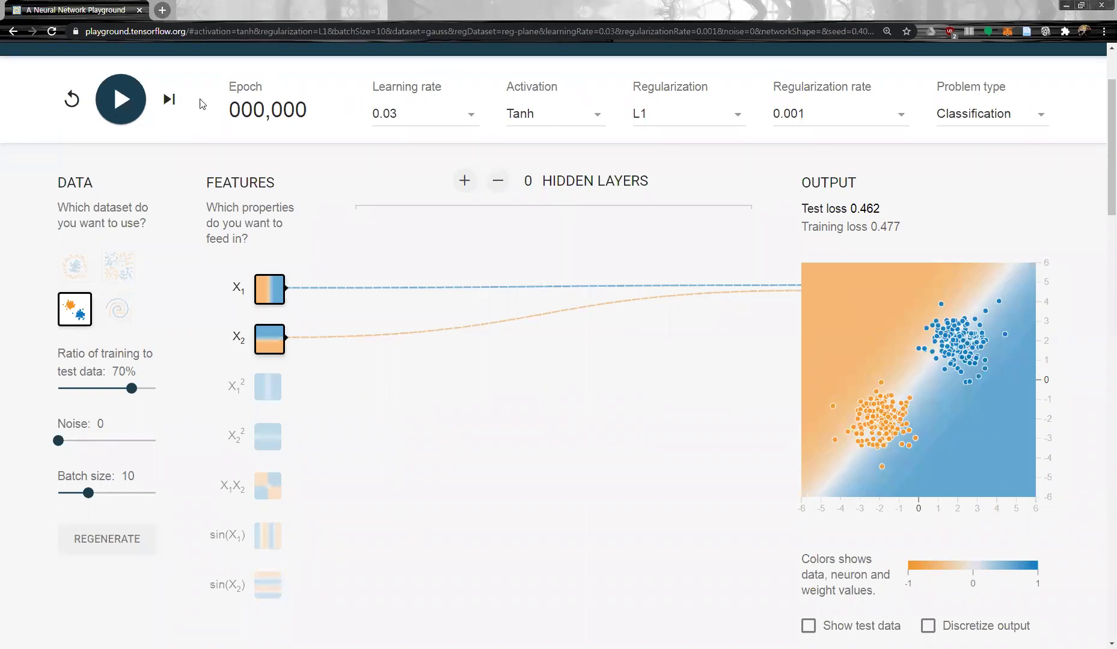
# Train the network on X1 and X2 and check the fit using the loss values and a temporary display of the test data
pyautogui.click(121, 100)
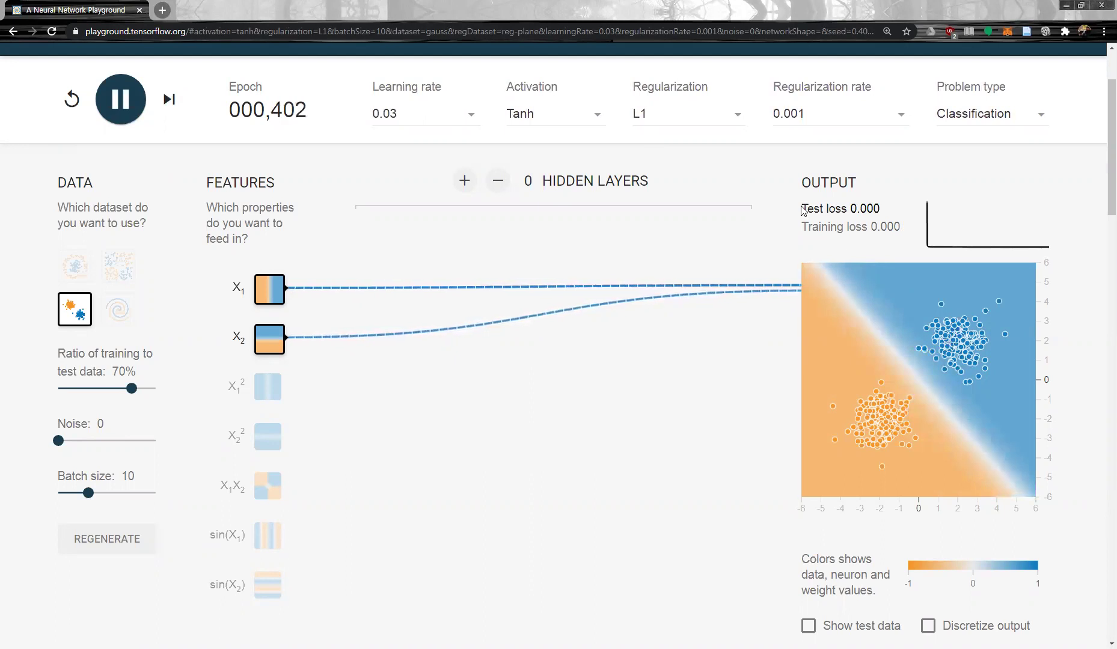
pyautogui.moveTo(800, 208); pyautogui.dragTo(855, 228)
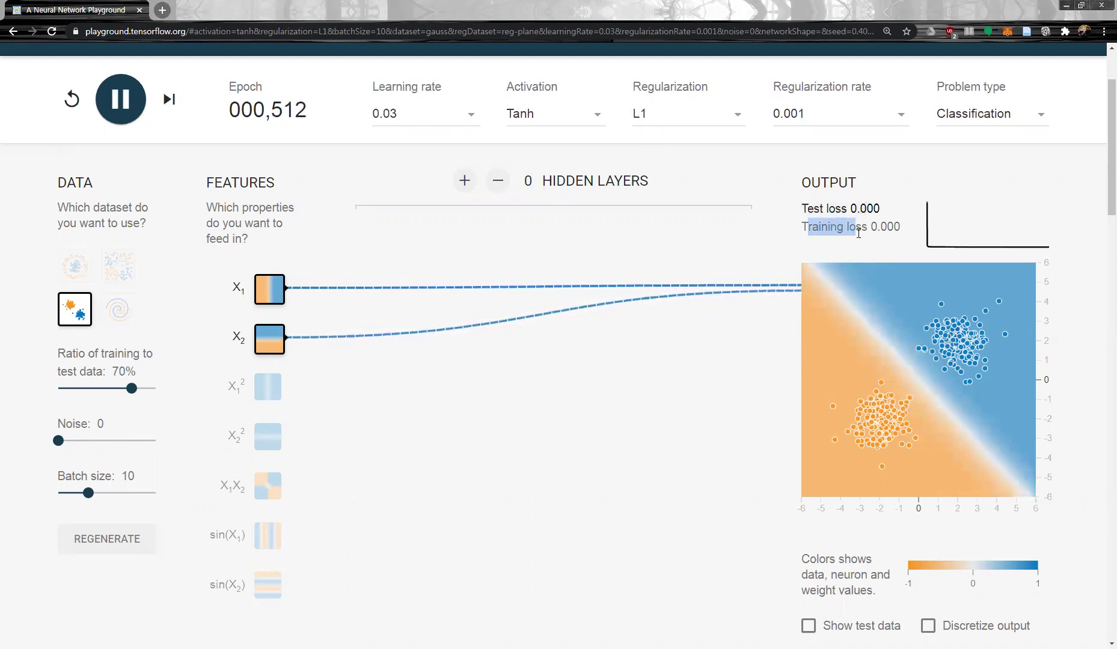
pyautogui.scroll(-1, 838, 349)
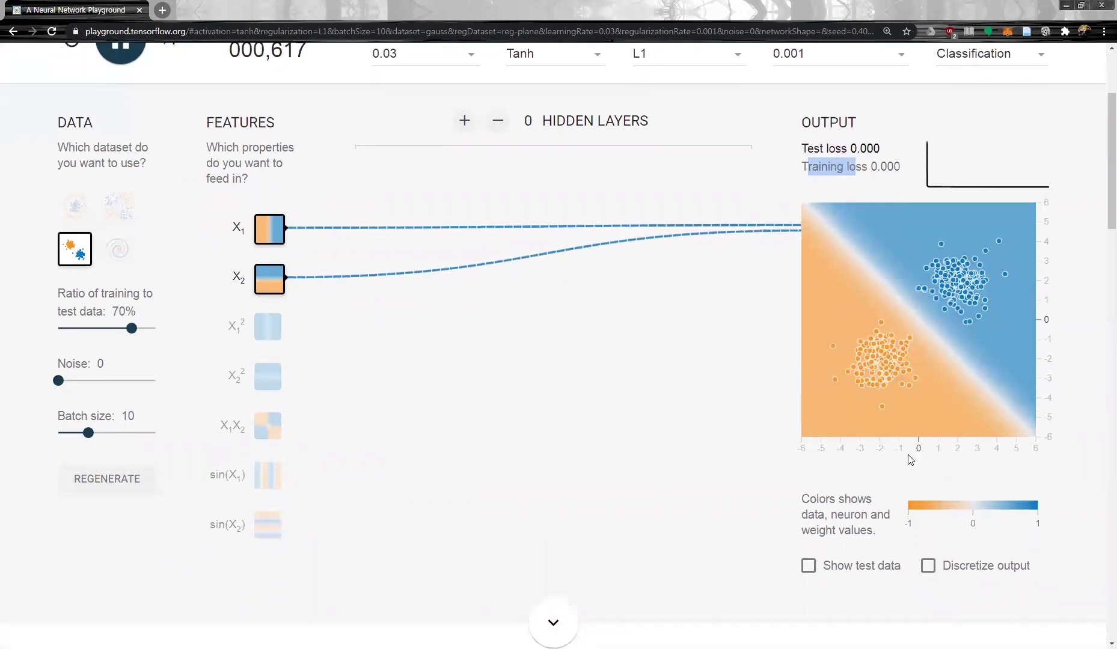
pyautogui.click(808, 567)
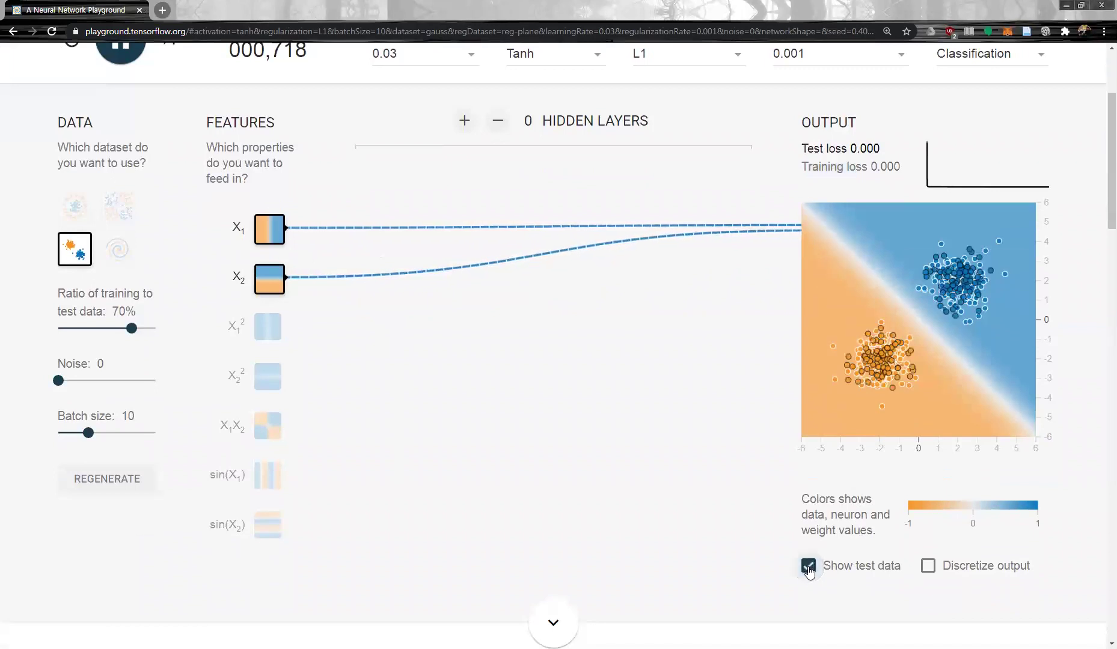
pyautogui.click(809, 567)
pyautogui.click(809, 566)
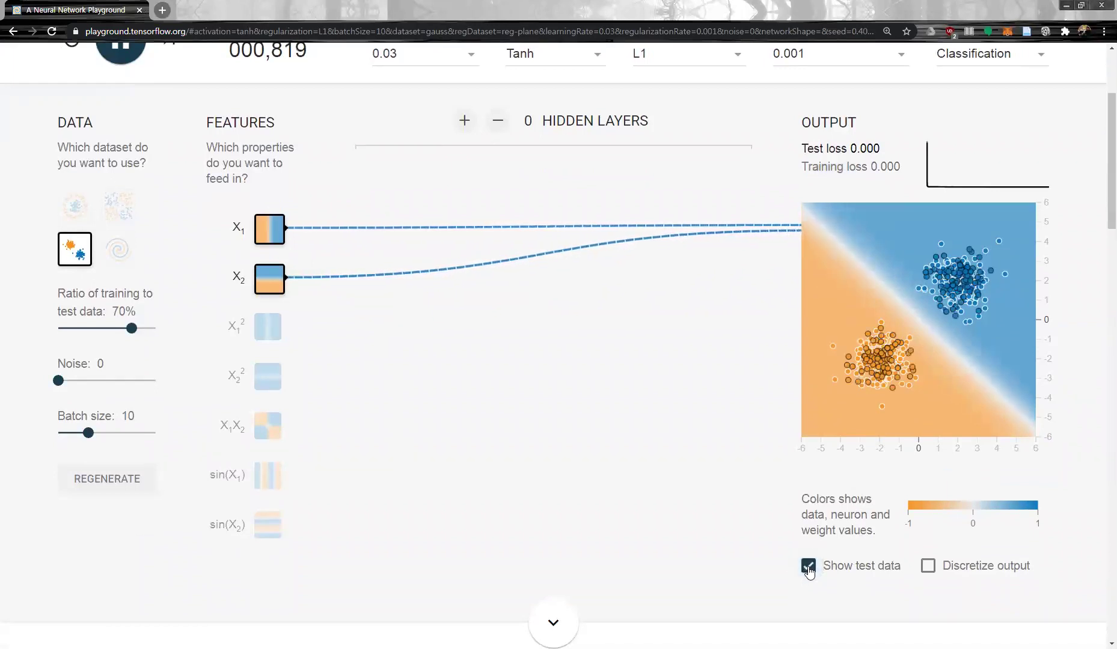
pyautogui.click(809, 567)
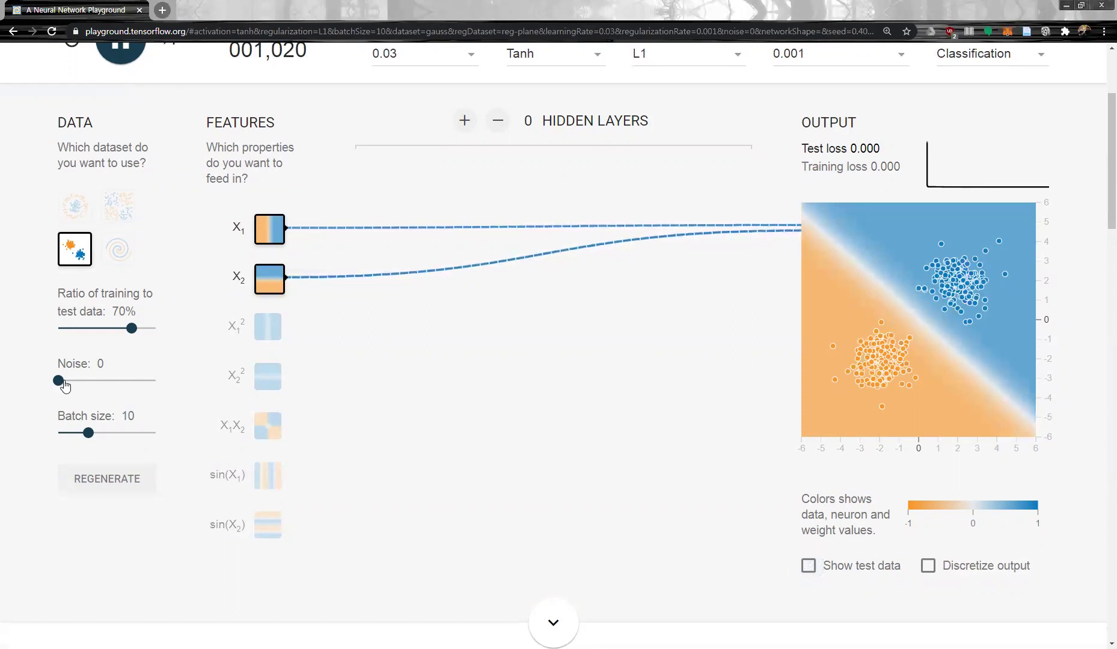
# Set the data noise to 20, train the network on the noisier clusters, and pause the training
pyautogui.moveTo(59, 381); pyautogui.dragTo(95, 385)
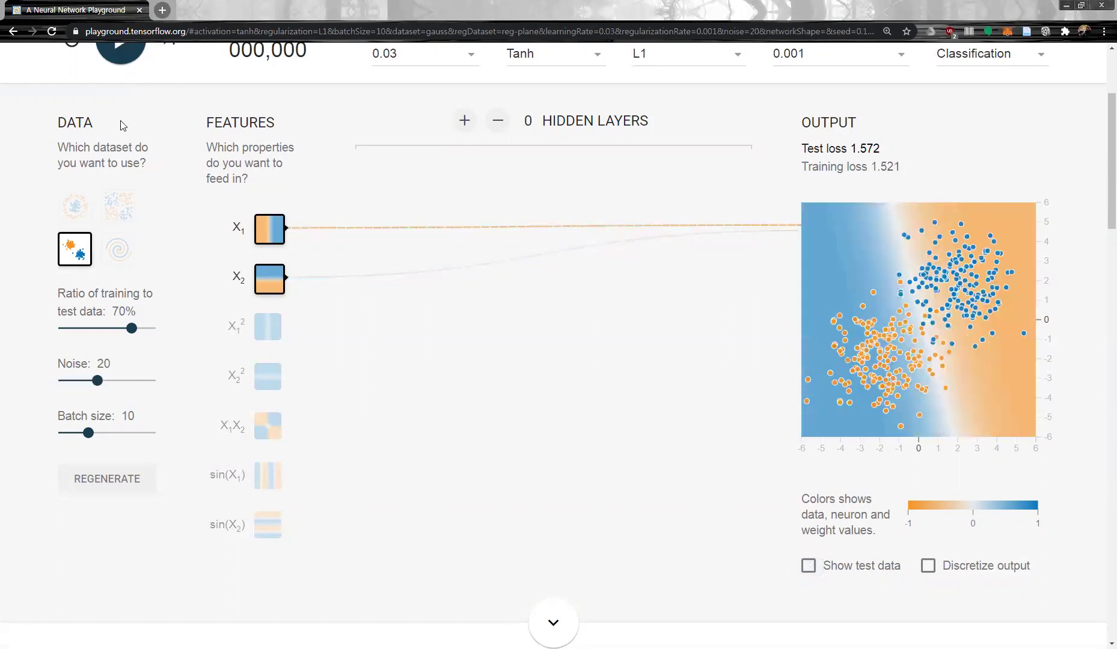
pyautogui.click(121, 58)
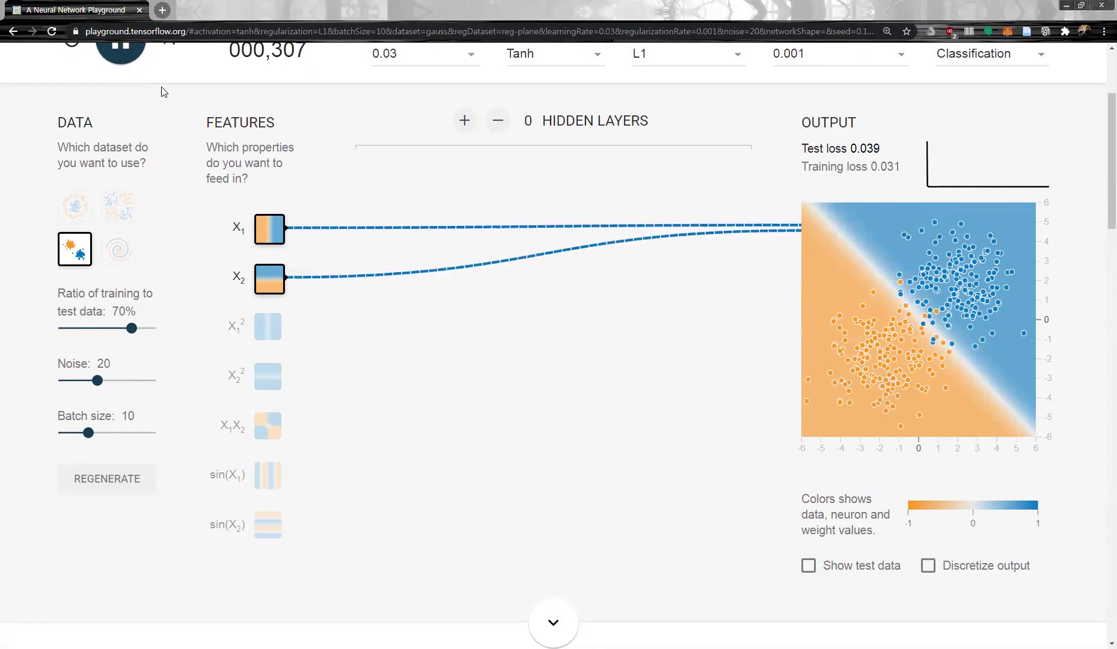
pyautogui.scroll(2, 192, 107)
pyautogui.click(120, 160)
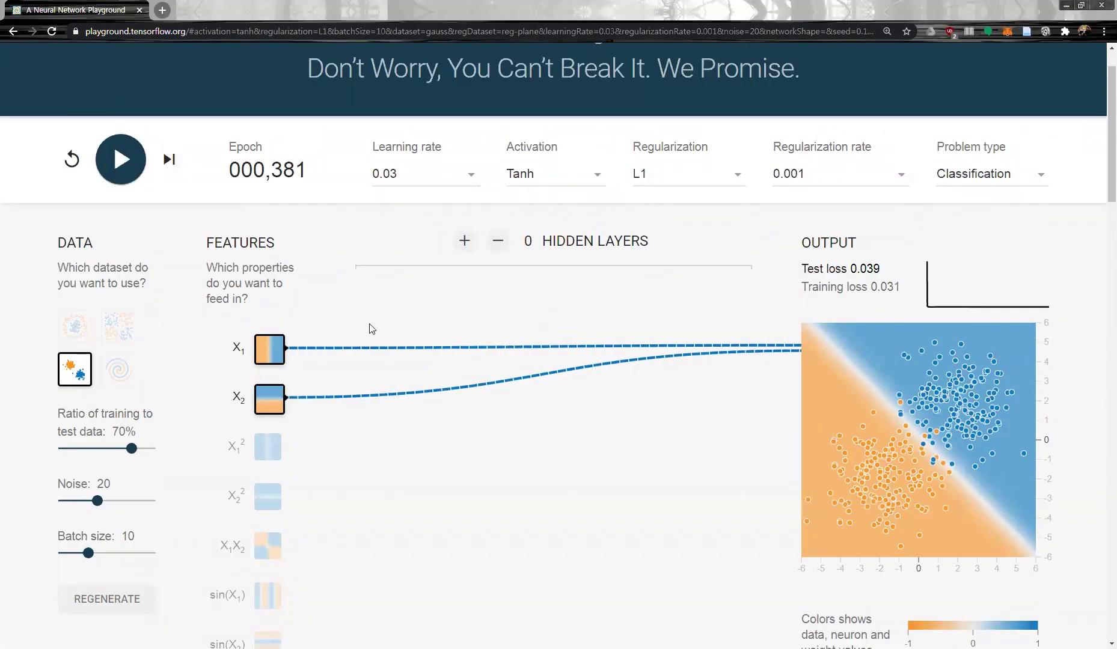
# Switch to the exclusive-or dataset with noise 0 and remove both the X1 and X2 features
pyautogui.click(132, 336)
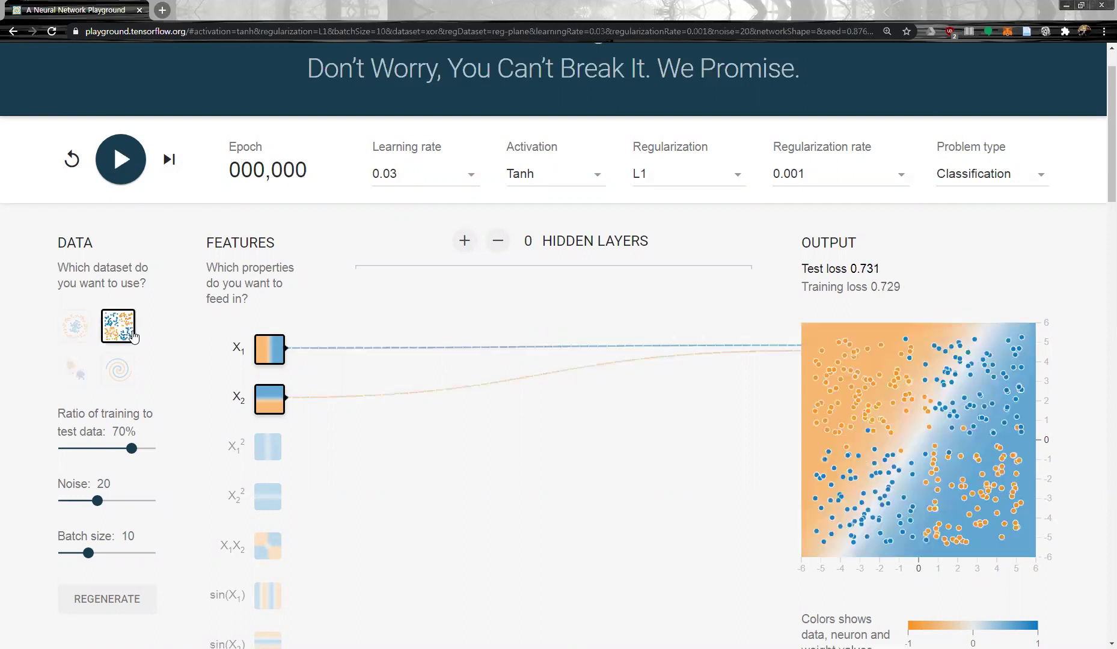
pyautogui.moveTo(98, 499); pyautogui.dragTo(51, 501)
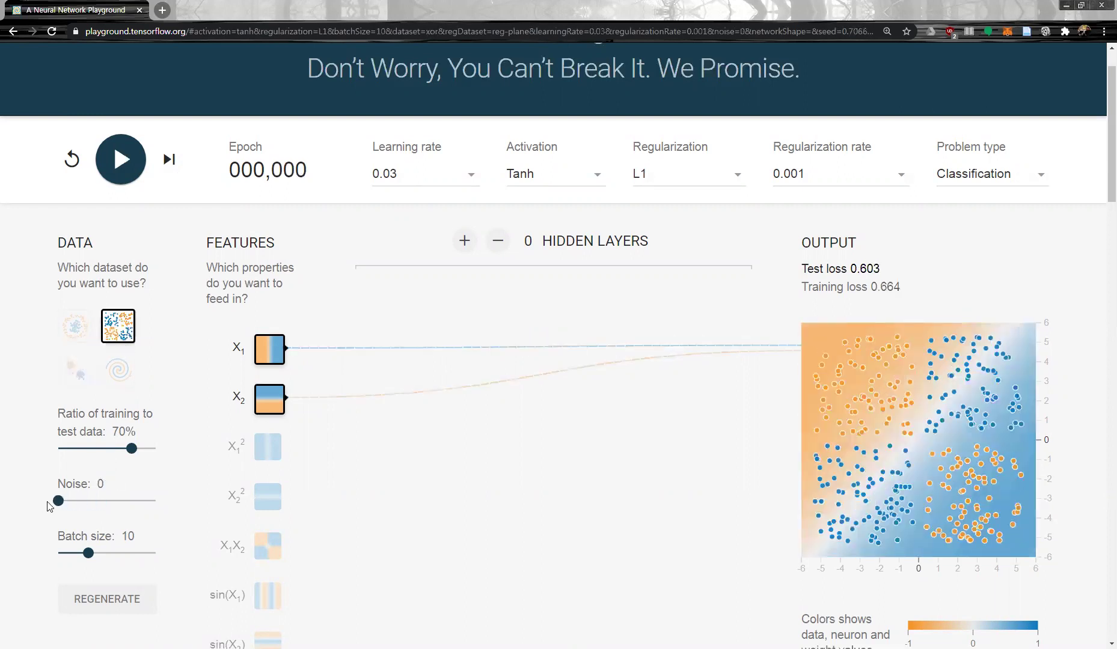
pyautogui.click(268, 359)
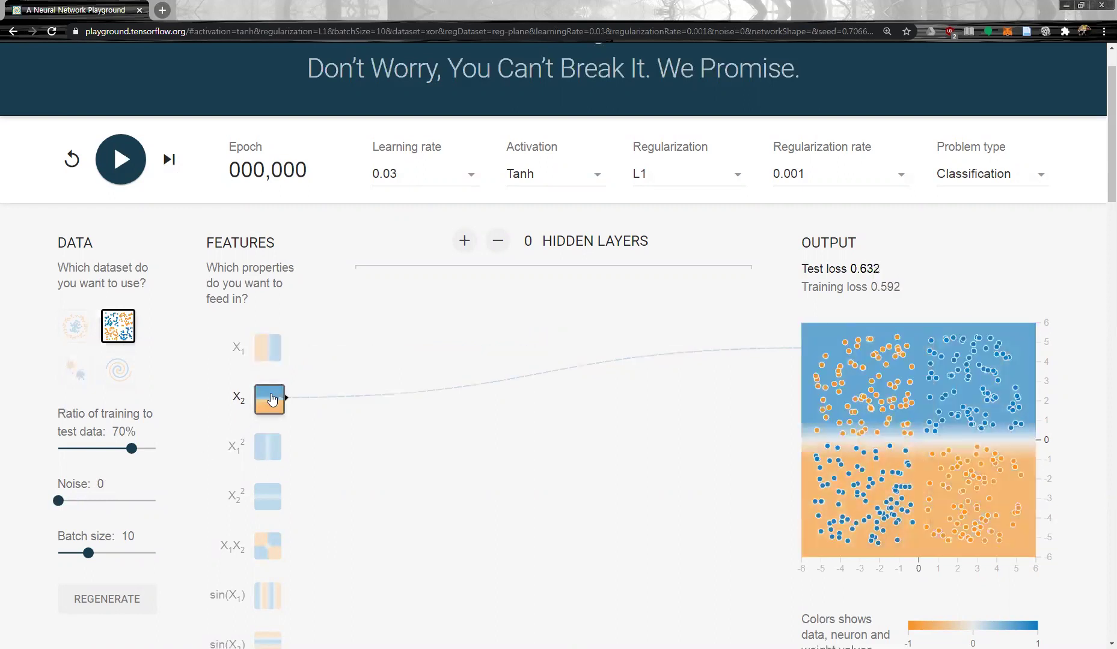
pyautogui.click(271, 399)
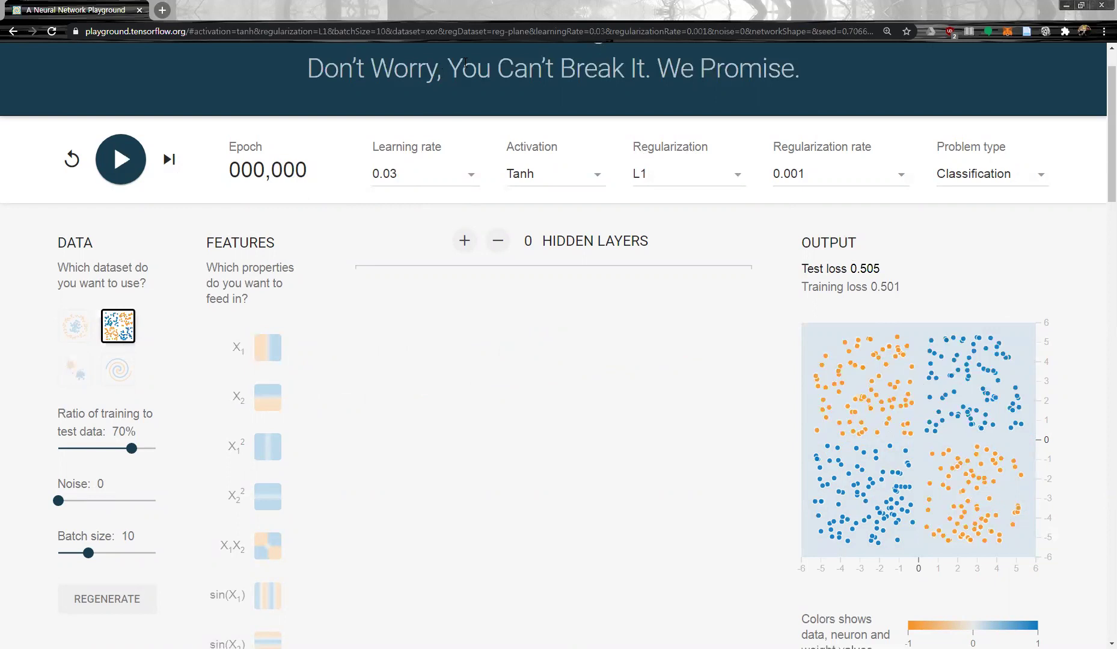
# Mark the orange quadrants of the output plot with minus signs and the blue quadrants with plus signs
pyautogui.moveTo(850, 383); pyautogui.dragTo(855, 383)
pyautogui.moveTo(952, 486); pyautogui.dragTo(970, 487)
pyautogui.moveTo(964, 389)
pyautogui.mouseDown()
pyautogui.moveTo(963, 406)
pyautogui.moveTo(971, 398)
pyautogui.mouseUp()
pyautogui.moveTo(872, 479)
pyautogui.mouseDown()
pyautogui.moveTo(872, 499)
pyautogui.moveTo(882, 492)
pyautogui.mouseUp()
# Write the product x1 · x2 in red beside the output plot and note sign combinations above it
pyautogui.moveTo(609, 385)
pyautogui.mouseDown()
pyautogui.moveTo(642, 396)
pyautogui.moveTo(666, 374)
pyautogui.moveTo(693, 394)
pyautogui.mouseUp()
pyautogui.click(646, 380)
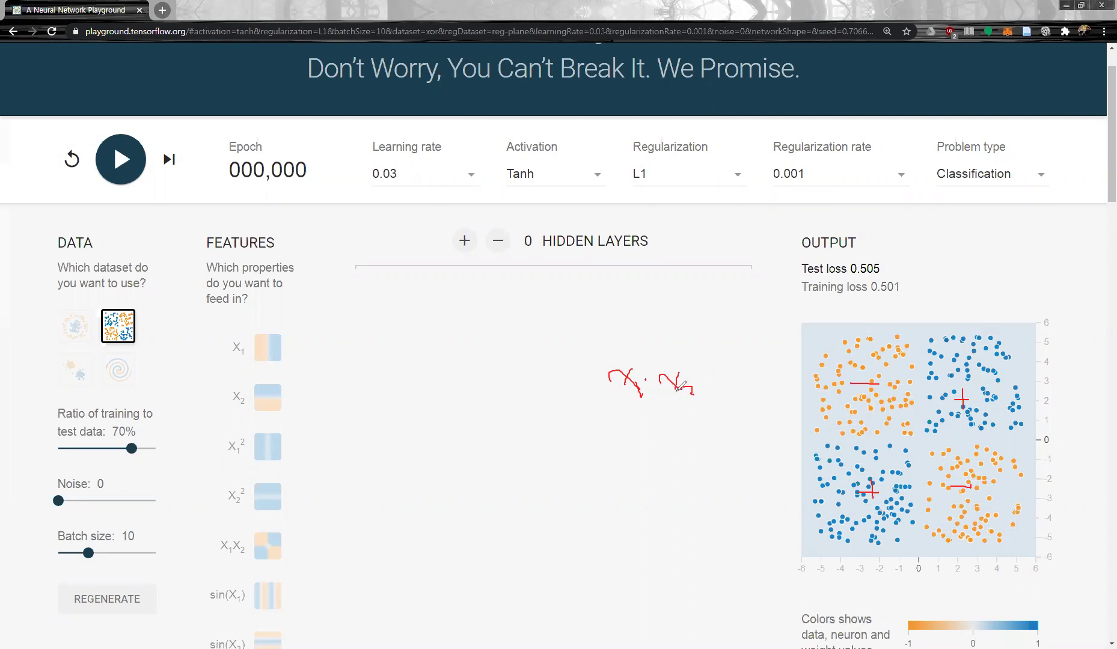
pyautogui.moveTo(623, 339); pyautogui.dragTo(623, 351)
pyautogui.moveTo(617, 344); pyautogui.dragTo(700, 360)
pyautogui.moveTo(640, 331); pyautogui.dragTo(684, 331)
pyautogui.moveTo(616, 318); pyautogui.dragTo(639, 317)
pyautogui.moveTo(635, 313)
pyautogui.mouseDown()
pyautogui.moveTo(635, 322)
pyautogui.moveTo(626, 307)
pyautogui.moveTo(669, 312)
pyautogui.mouseUp()
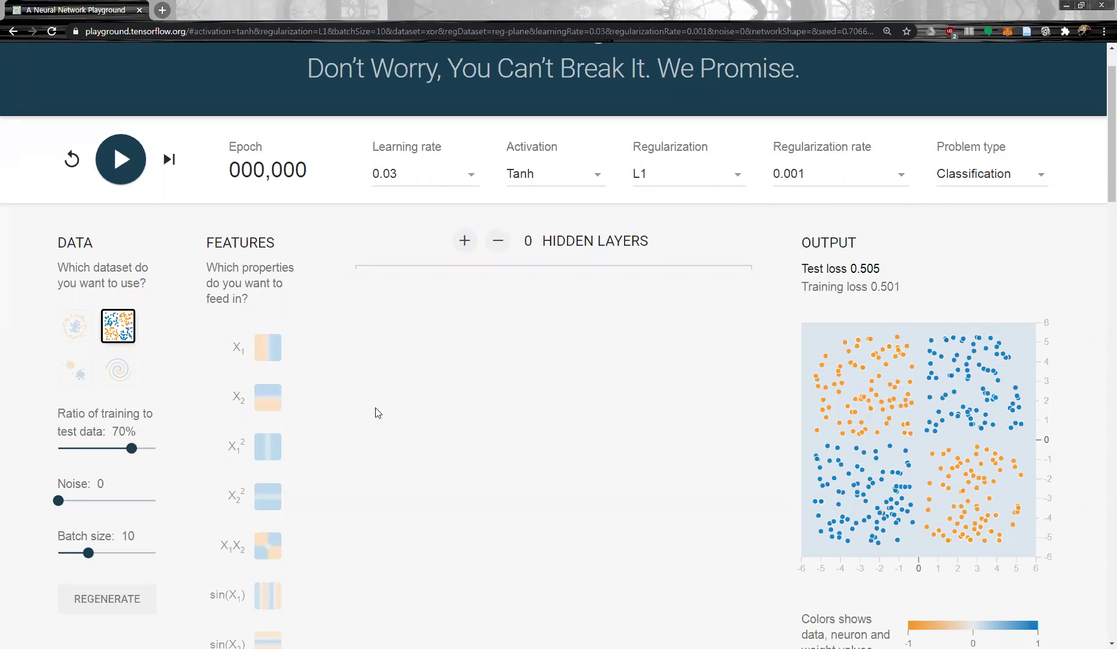
# Train the network on the X1X2 feature alone and check the fit with a temporary display of the test data
pyautogui.click(276, 550)
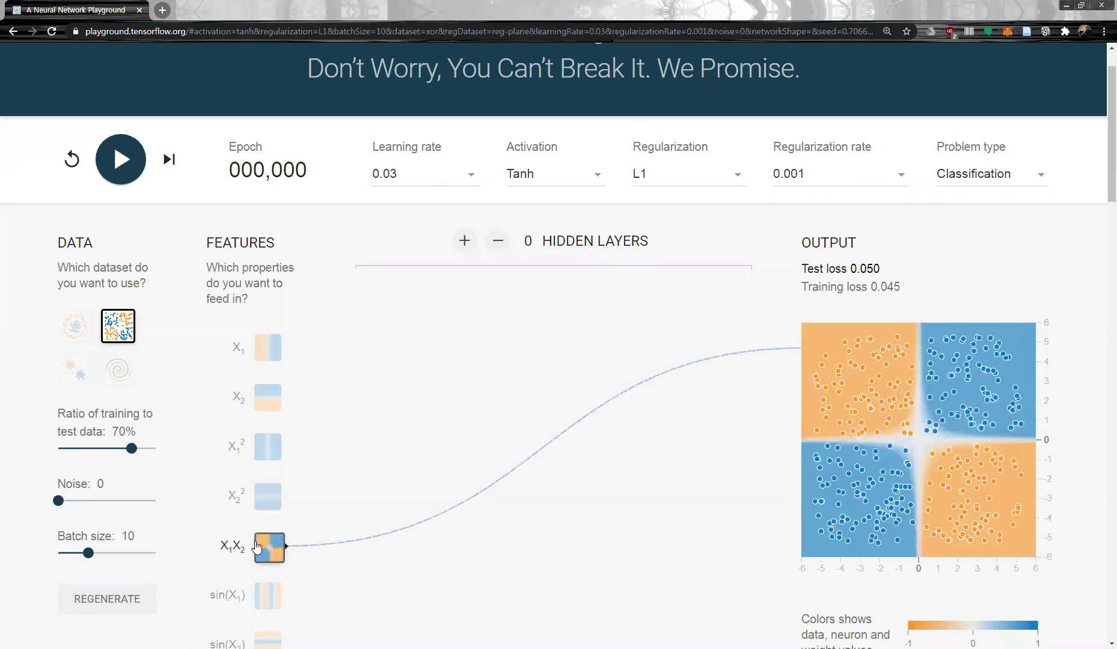
pyautogui.click(121, 158)
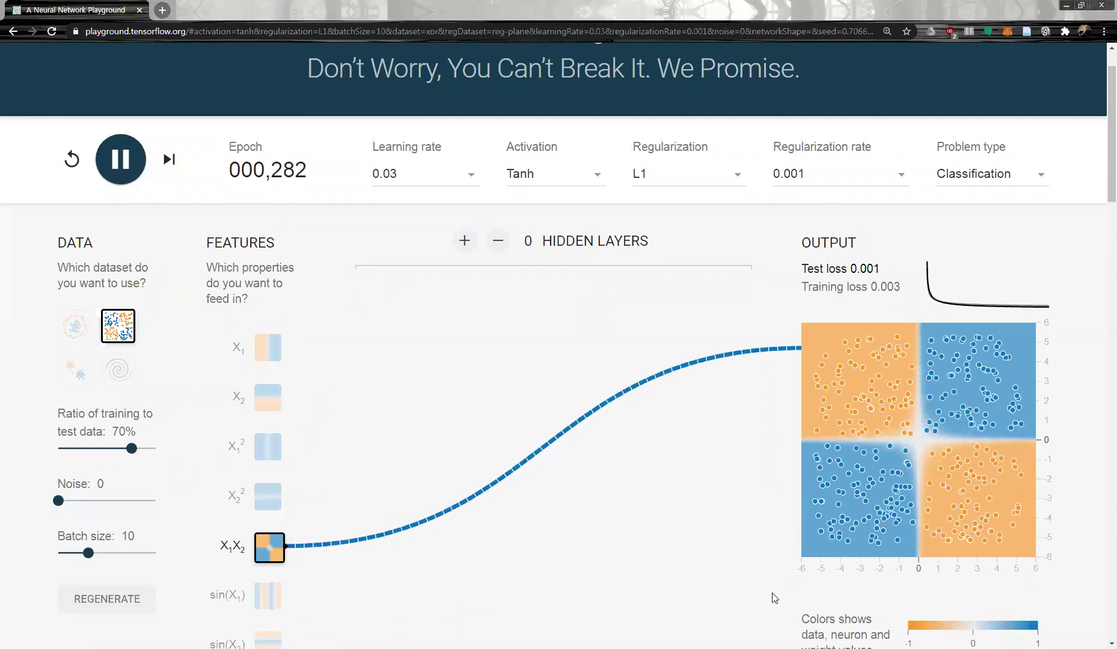
pyautogui.scroll(-2, 781, 595)
pyautogui.click(811, 567)
pyautogui.click(808, 566)
pyautogui.scroll(2, 773, 575)
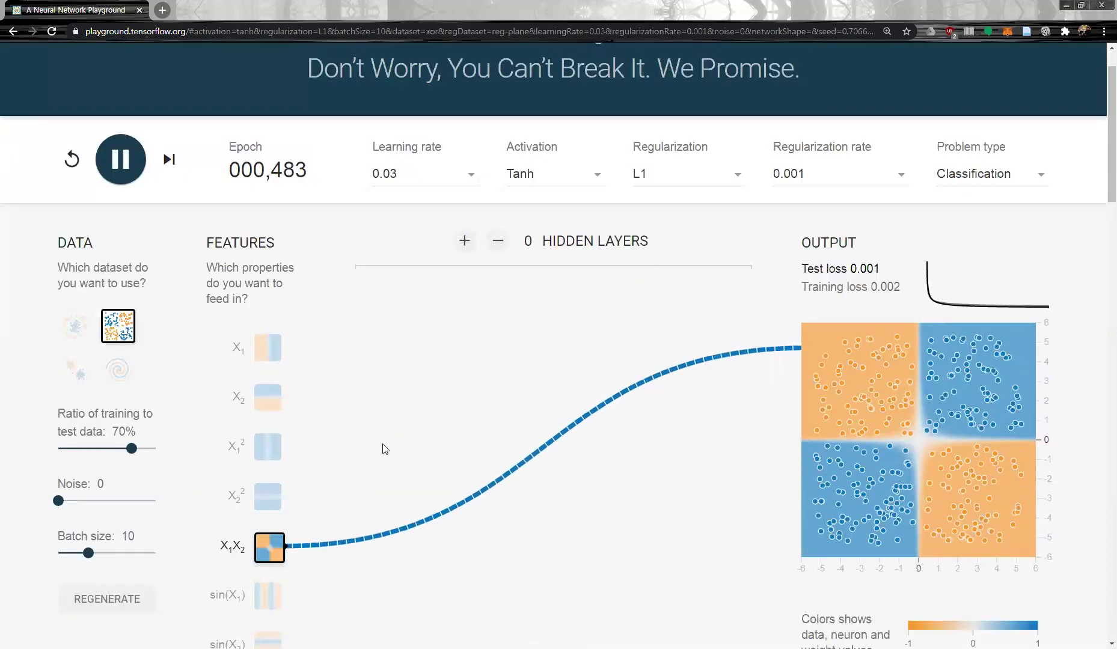
# Replace the X1X2 feature with X1 and X2 and train the network without hidden layers
pyautogui.click(275, 552)
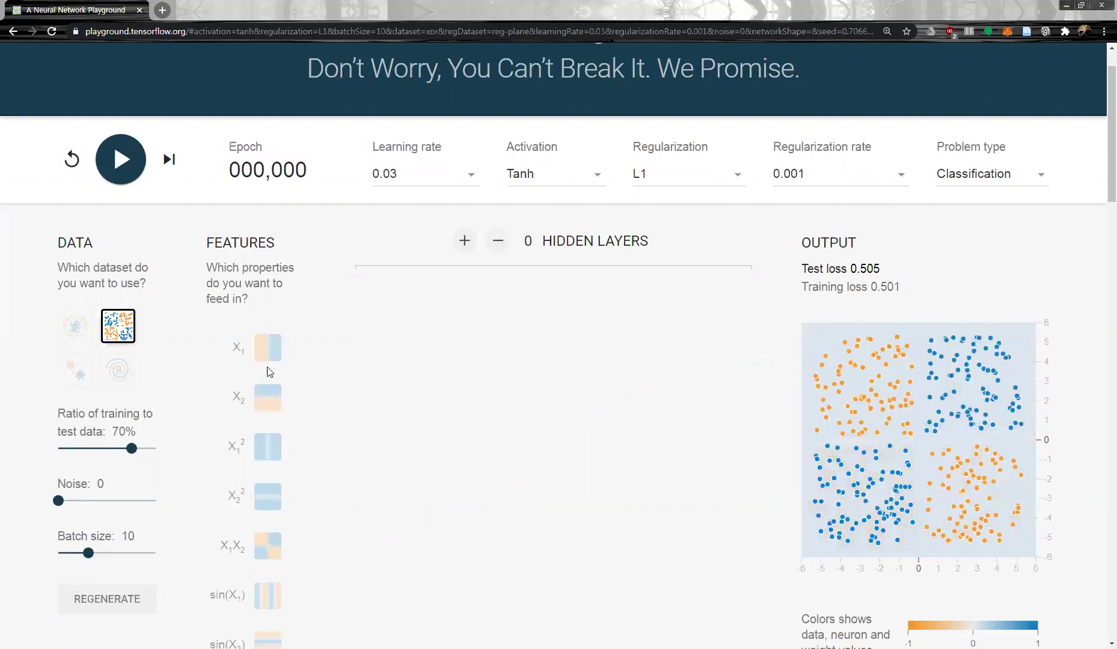
pyautogui.click(268, 352)
pyautogui.click(268, 399)
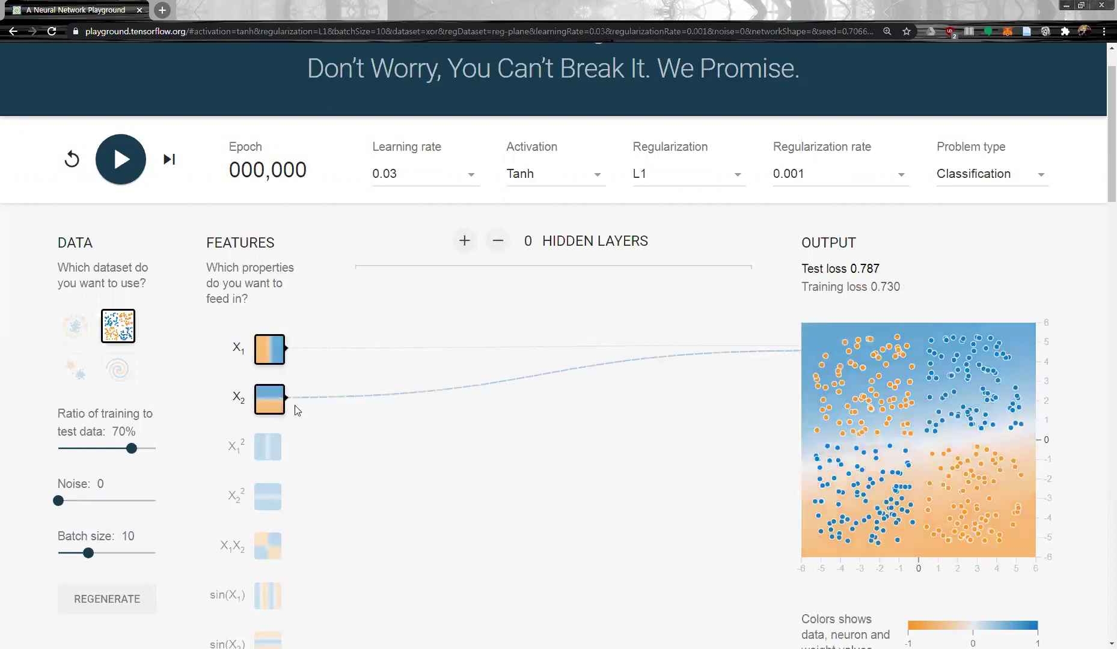
pyautogui.click(138, 176)
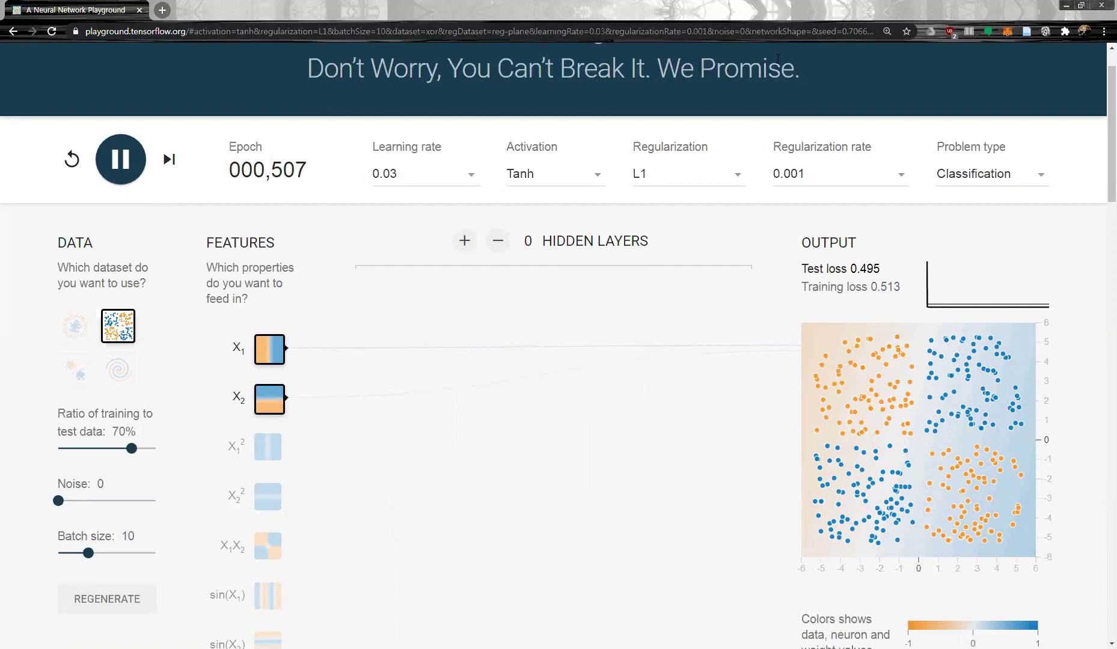
# Draw across the diagonally opposite quadrants of the output plot and mark the X1X2 feature
pyautogui.moveTo(852, 358); pyautogui.dragTo(951, 445)
pyautogui.moveTo(969, 358); pyautogui.dragTo(881, 488)
pyautogui.moveTo(252, 572)
pyautogui.mouseDown()
pyautogui.moveTo(200, 530)
pyautogui.moveTo(261, 529)
pyautogui.mouseUp()
# Build up three hidden layers of 2 neurons each, training the network after each added layer
pyautogui.click(466, 241)
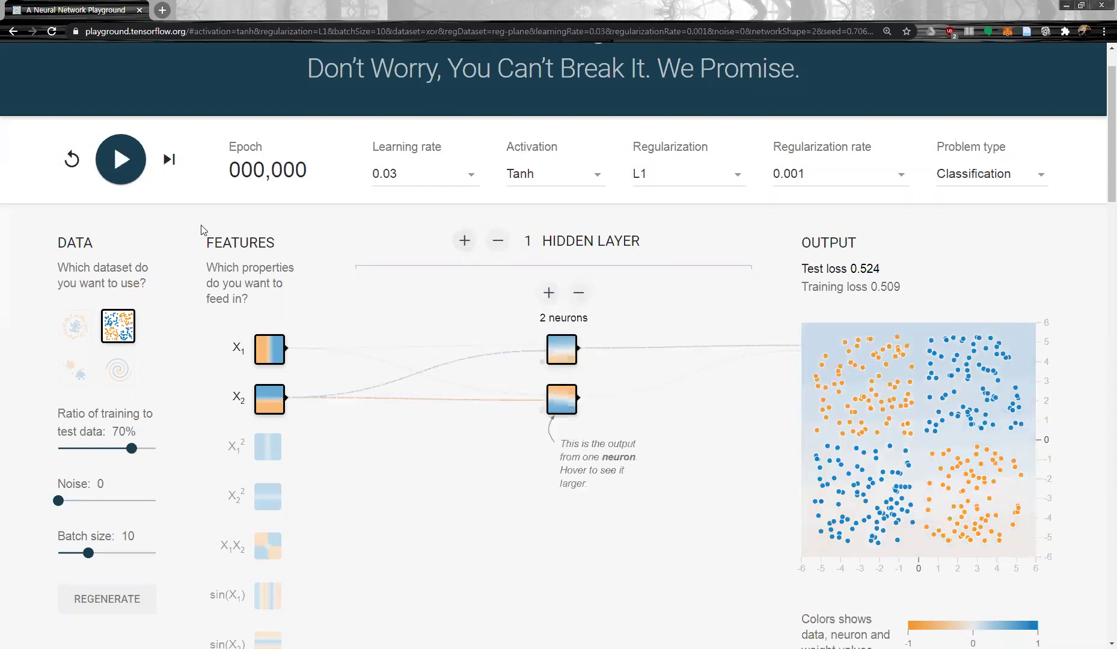
pyautogui.click(118, 174)
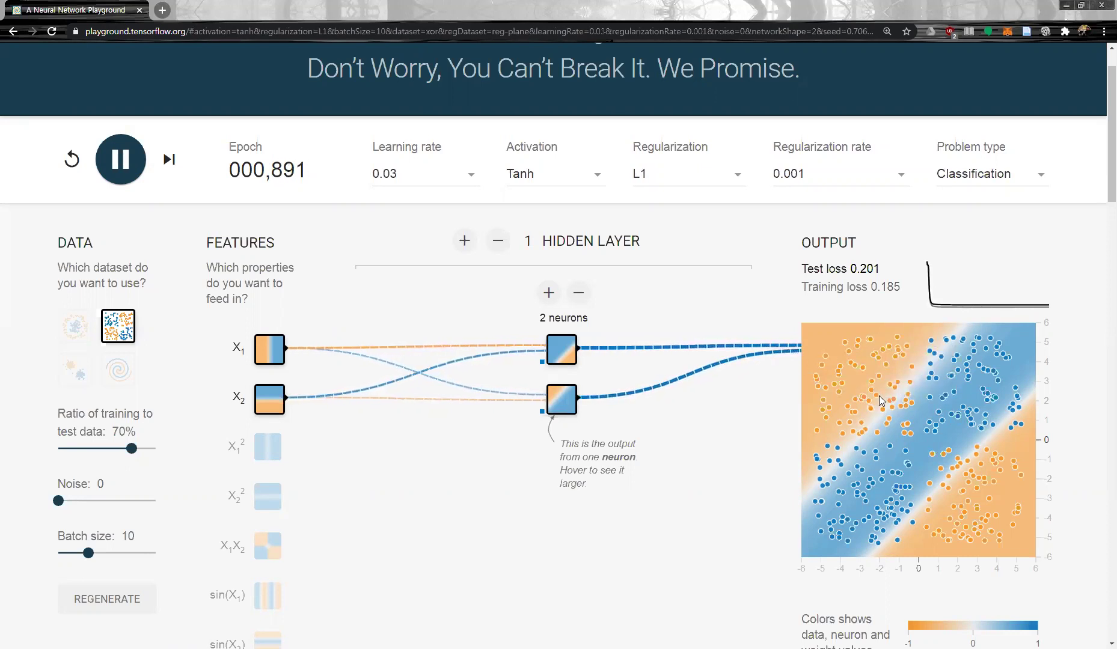
pyautogui.click(462, 242)
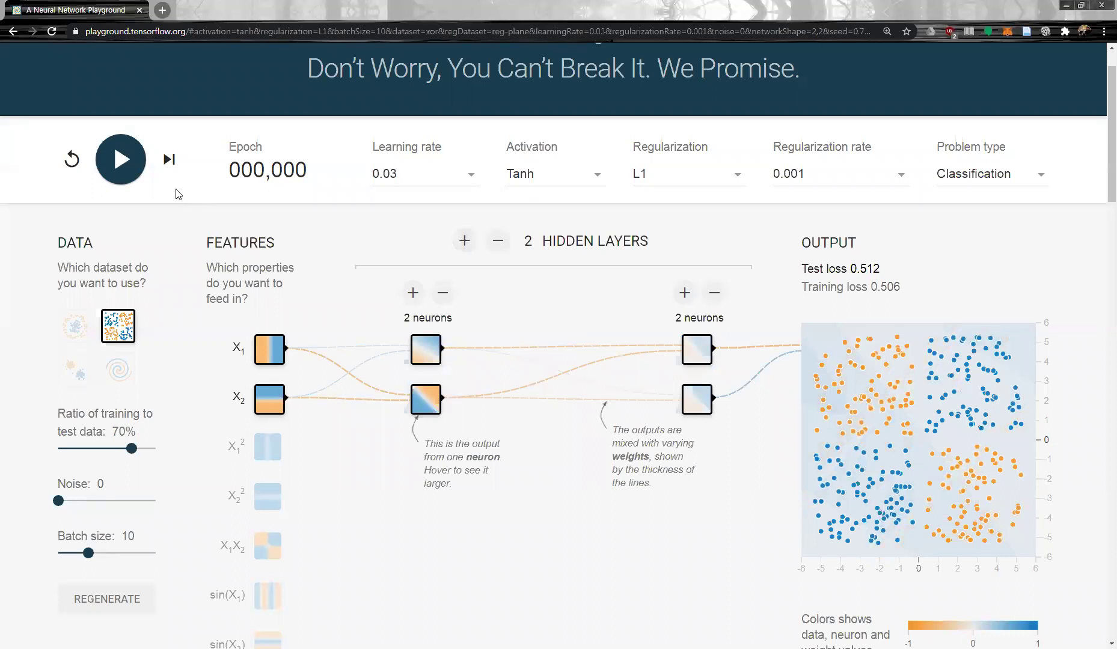
pyautogui.click(121, 159)
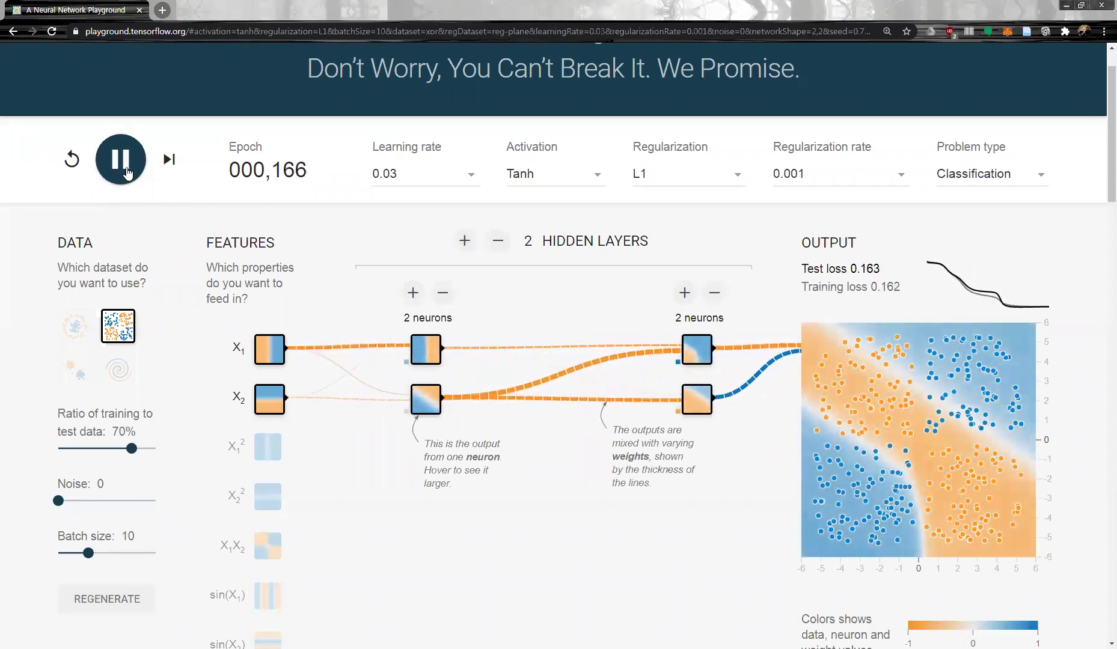
pyautogui.click(463, 243)
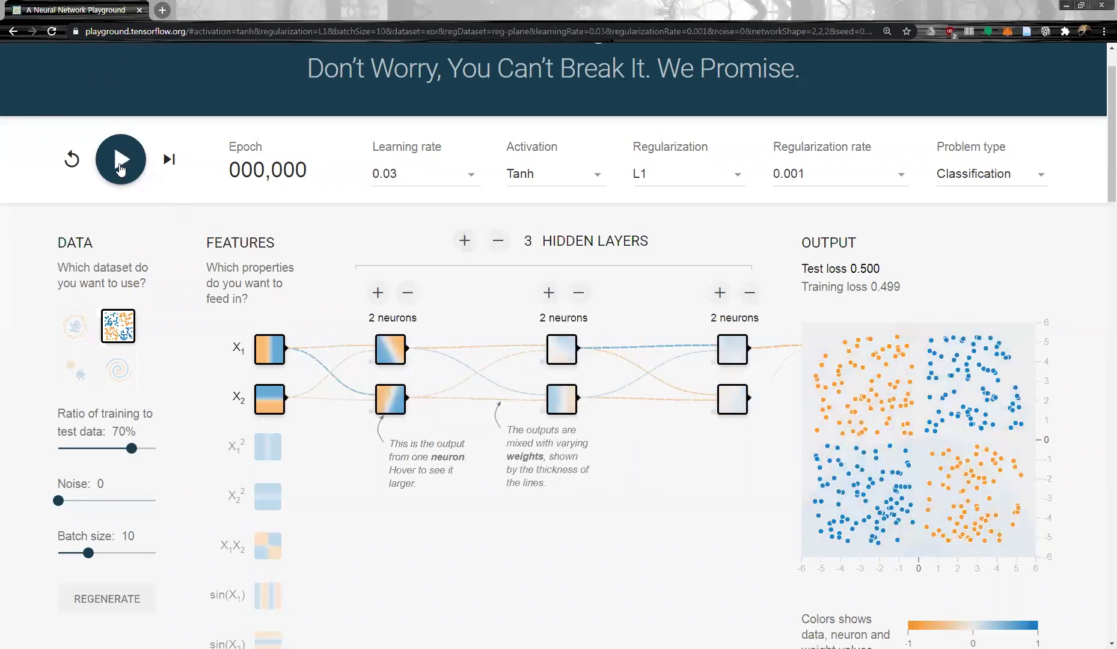
pyautogui.click(120, 168)
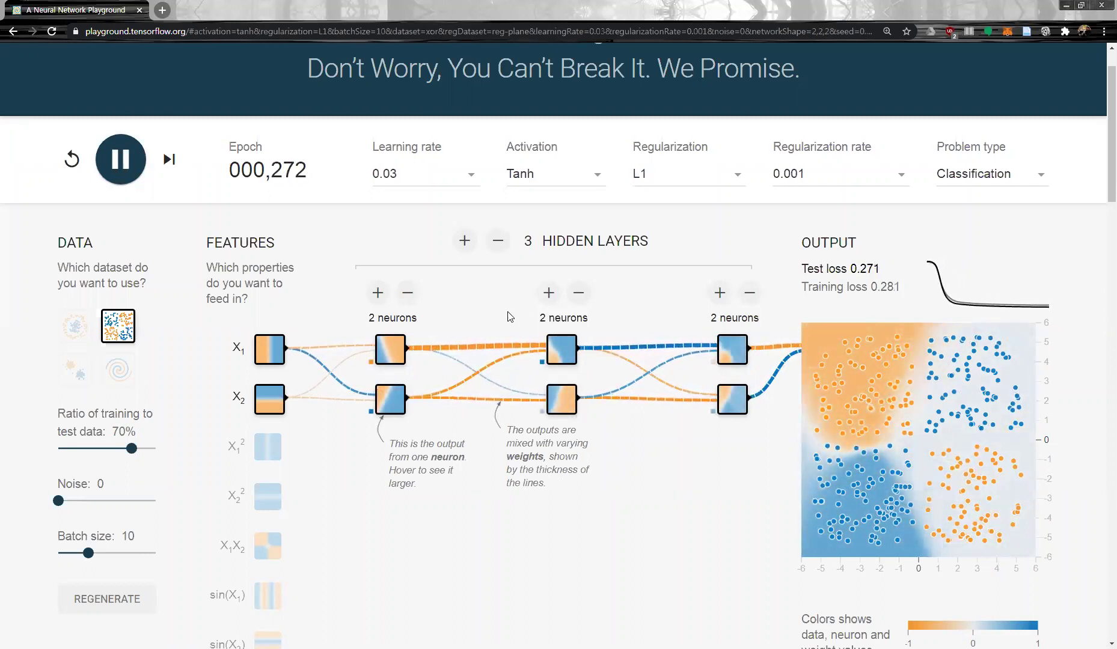
# Expand all three hidden layers to 3 neurons each, training after enlarging the first layer and again after the third
pyautogui.click(378, 293)
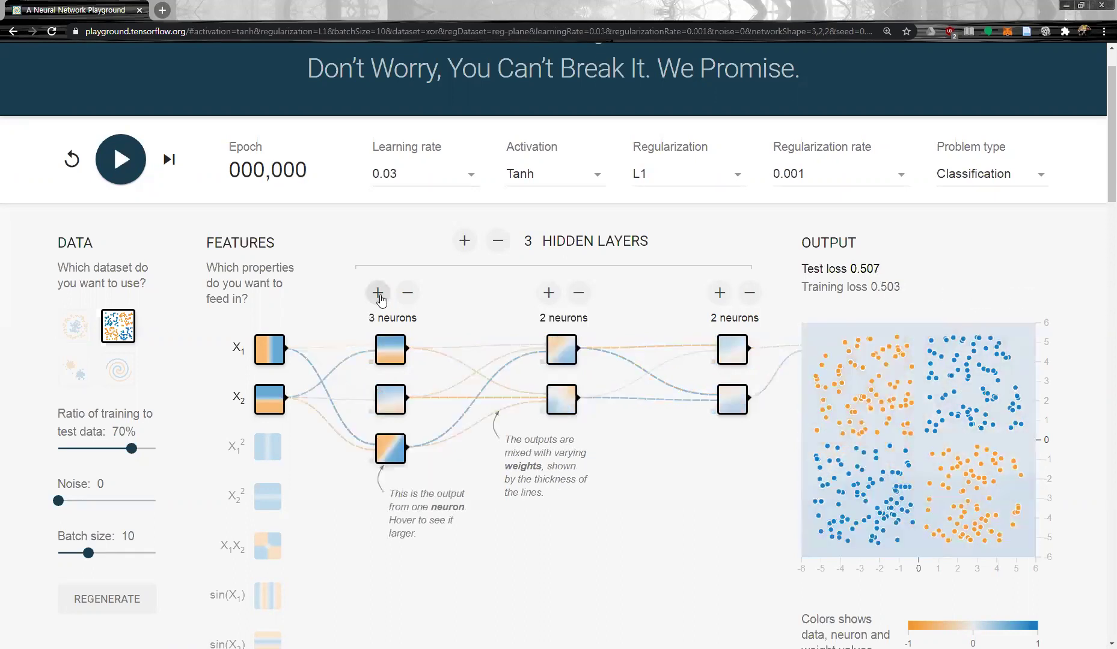
pyautogui.click(114, 159)
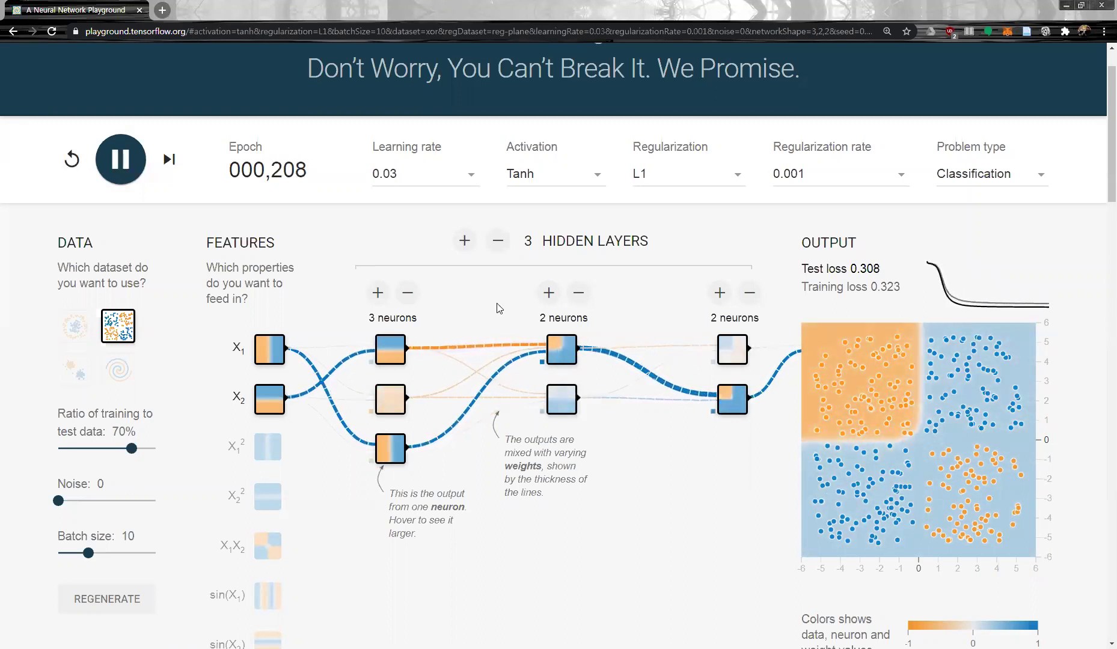
pyautogui.click(548, 292)
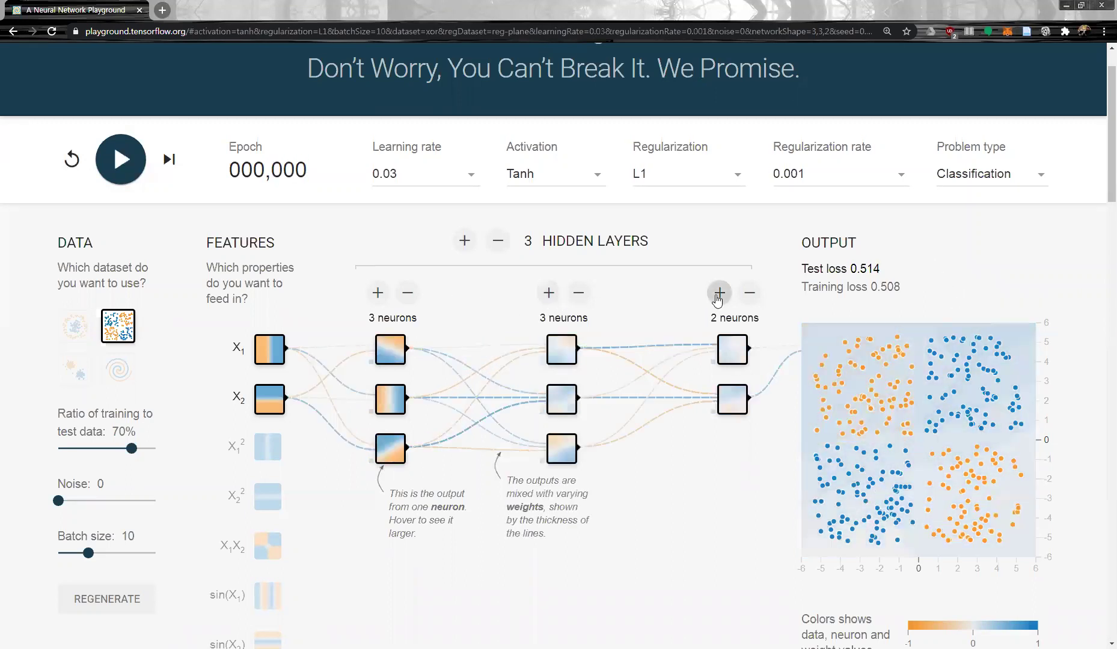
pyautogui.click(719, 293)
pyautogui.click(133, 175)
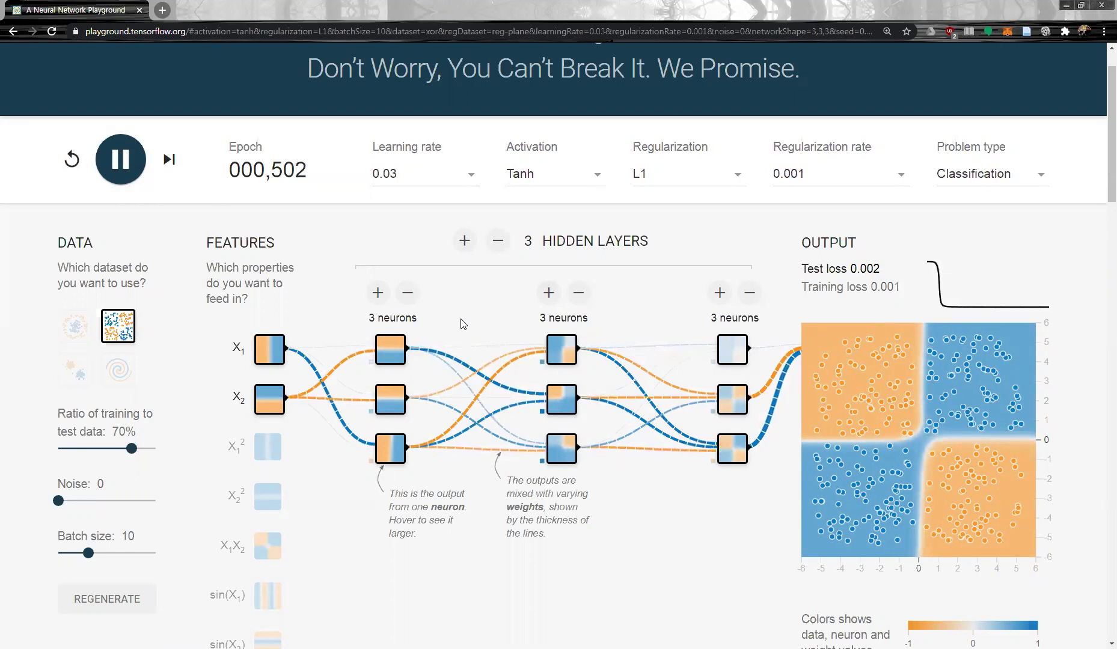
# Inspect the individual outputs of the input features and first-layer neurons, and highlight the hidden layers heading
pyautogui.moveTo(369, 435)
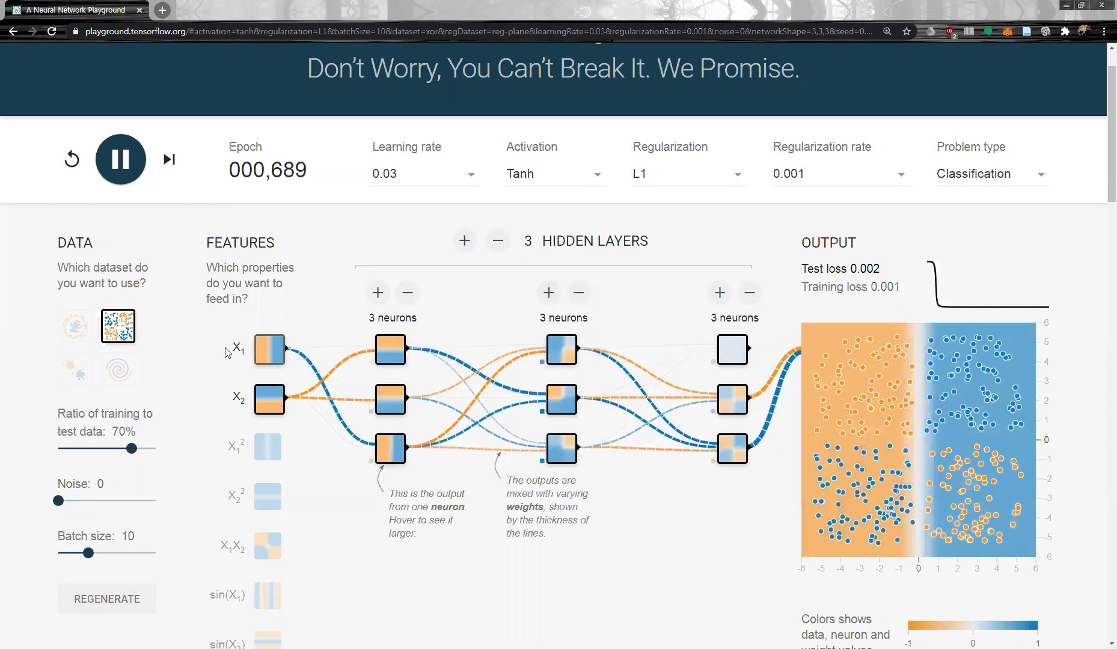
pyautogui.moveTo(383, 390)
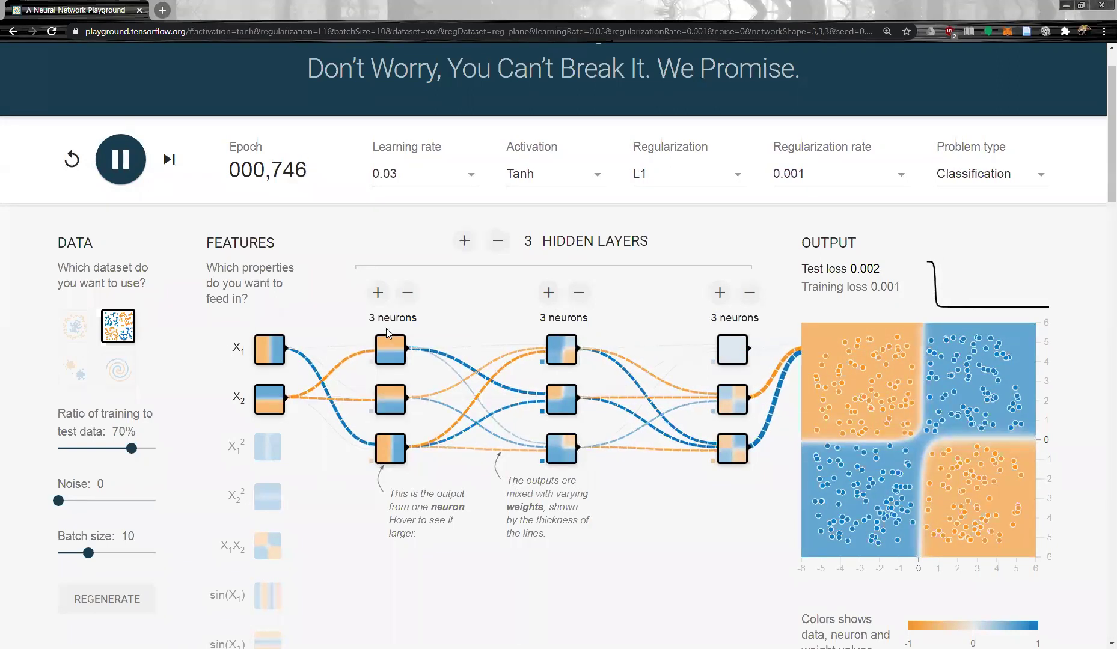
pyautogui.moveTo(625, 242); pyautogui.dragTo(552, 242)
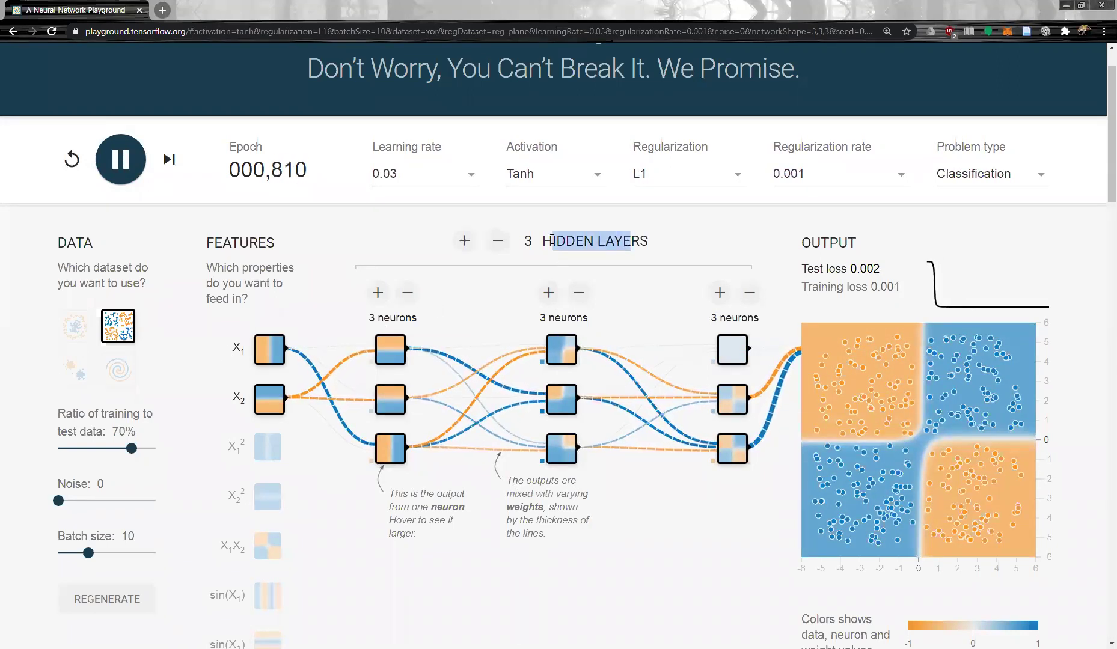
# Inspect the first neuron of the third hidden layer, reduce that layer to 2 neurons, and train the network
pyautogui.moveTo(393, 341)
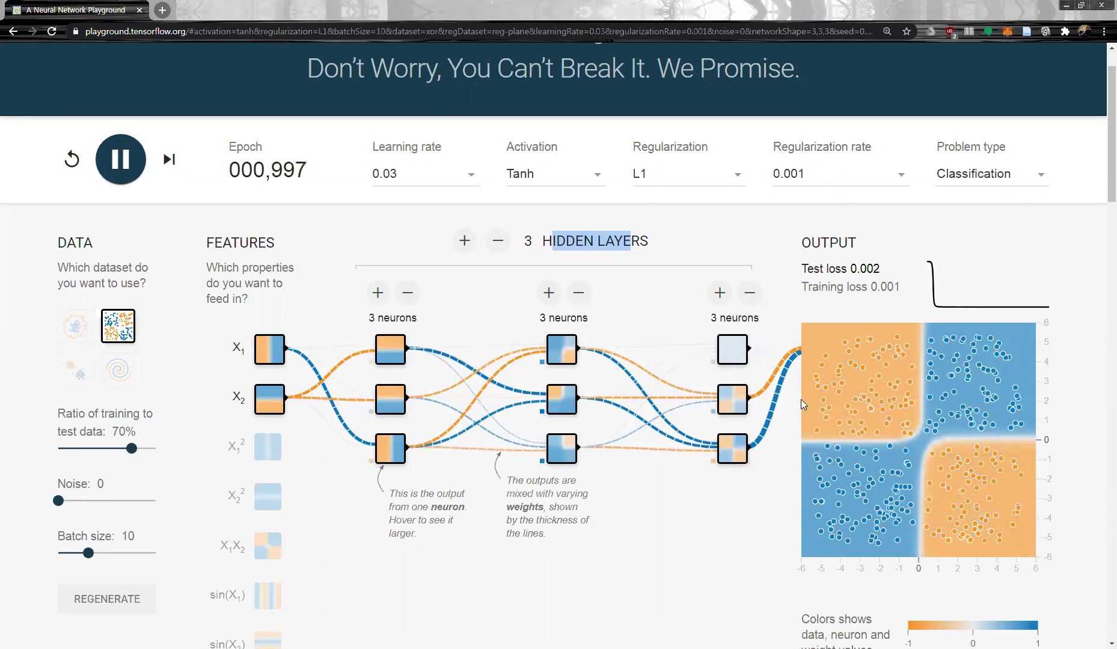
pyautogui.click(736, 354)
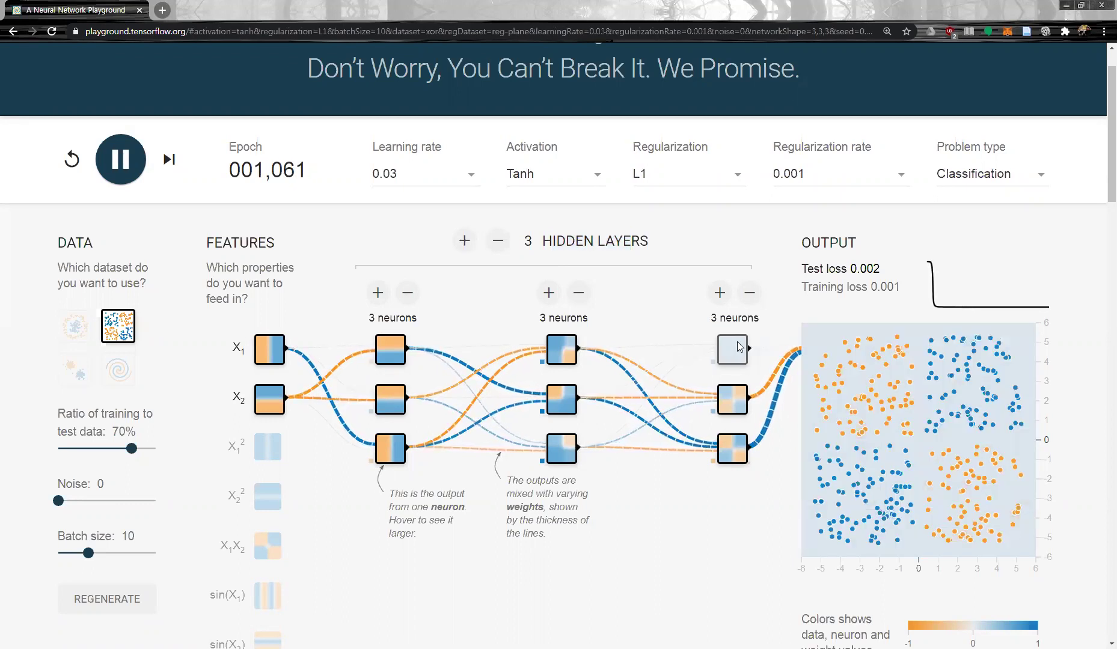
pyautogui.click(750, 293)
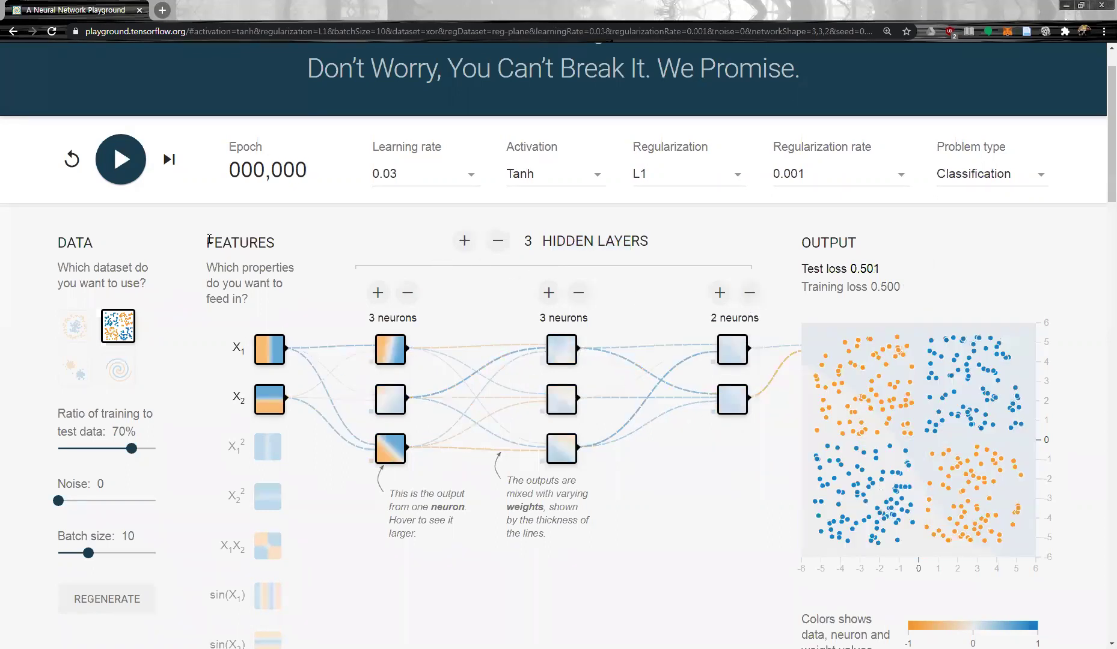
pyautogui.click(116, 161)
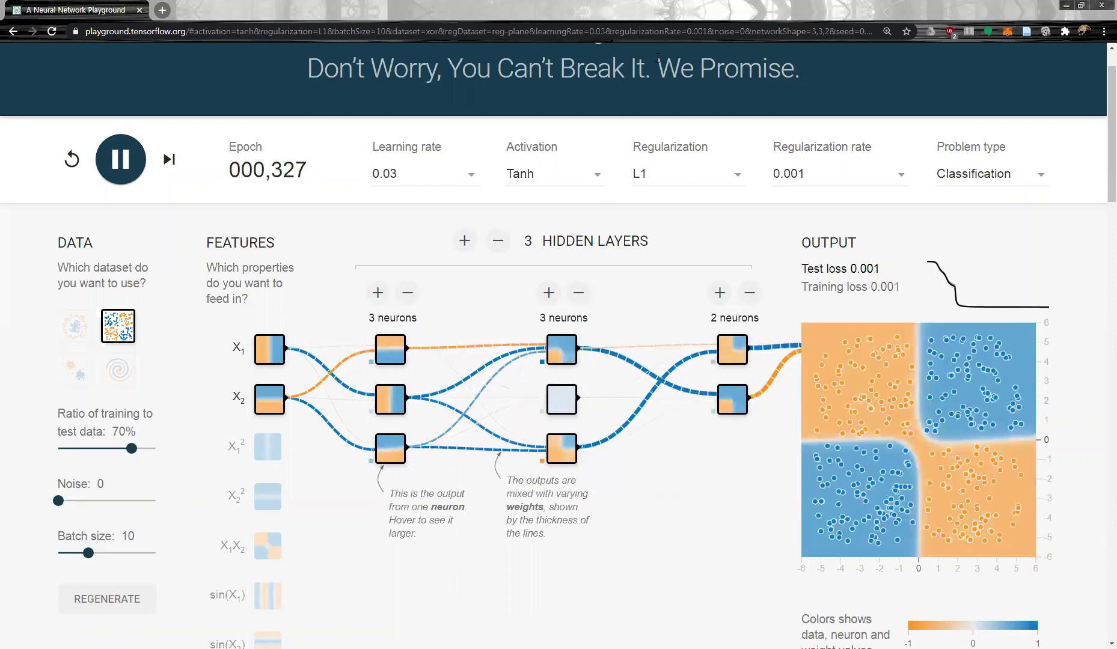
# Circle the middle neuron of the second hidden layer, clear the mark, reduce that layer to 2 neurons, and train the network
pyautogui.moveTo(559, 380)
pyautogui.mouseDown()
pyautogui.moveTo(583, 410)
pyautogui.moveTo(574, 374)
pyautogui.mouseUp()
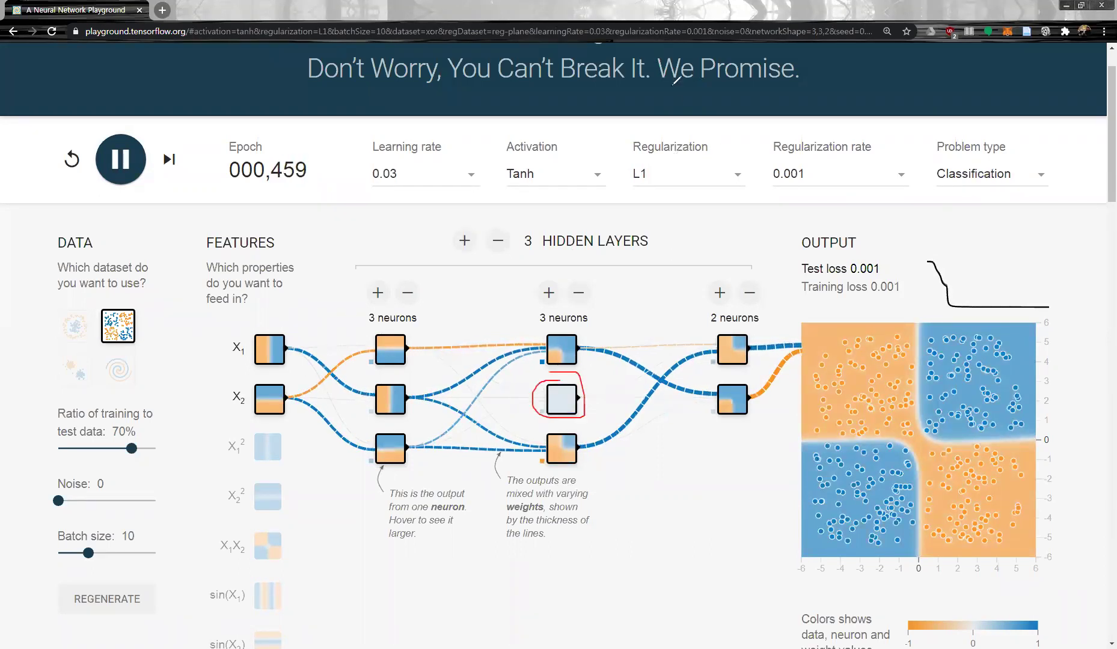
pyautogui.hotkey('ctrl', 'z')
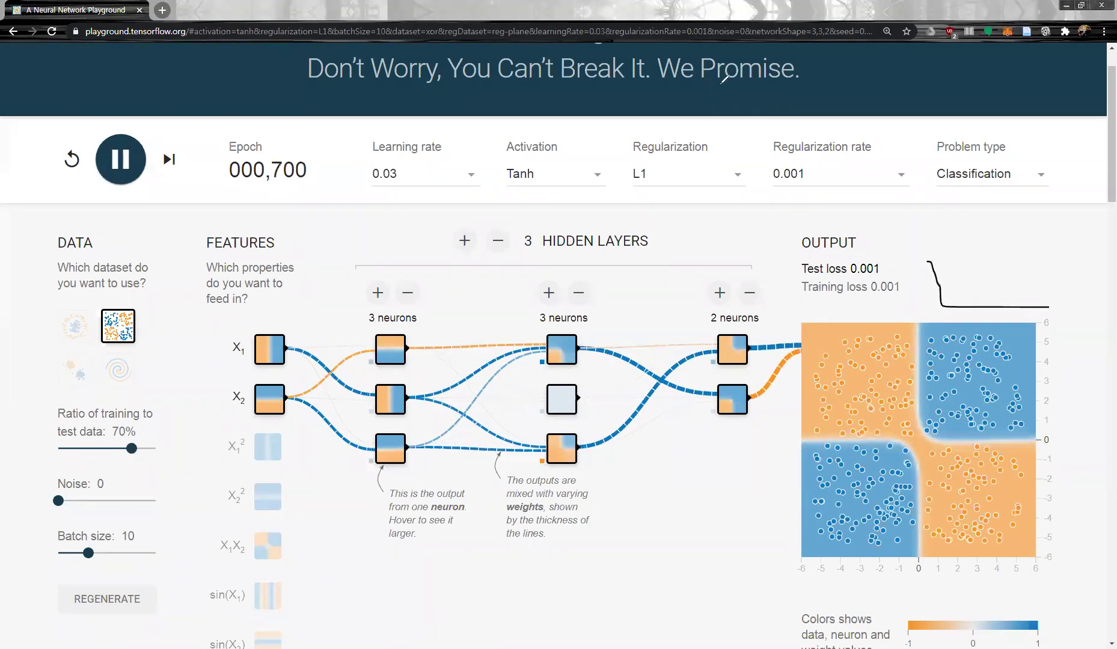
pyautogui.click(576, 296)
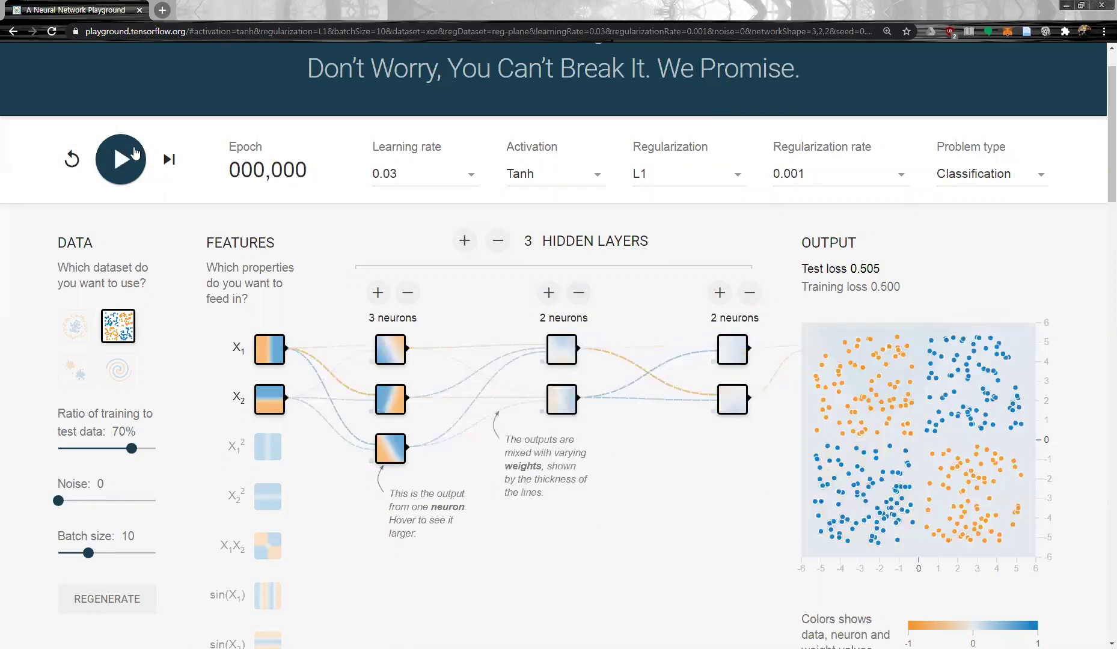
pyautogui.click(137, 171)
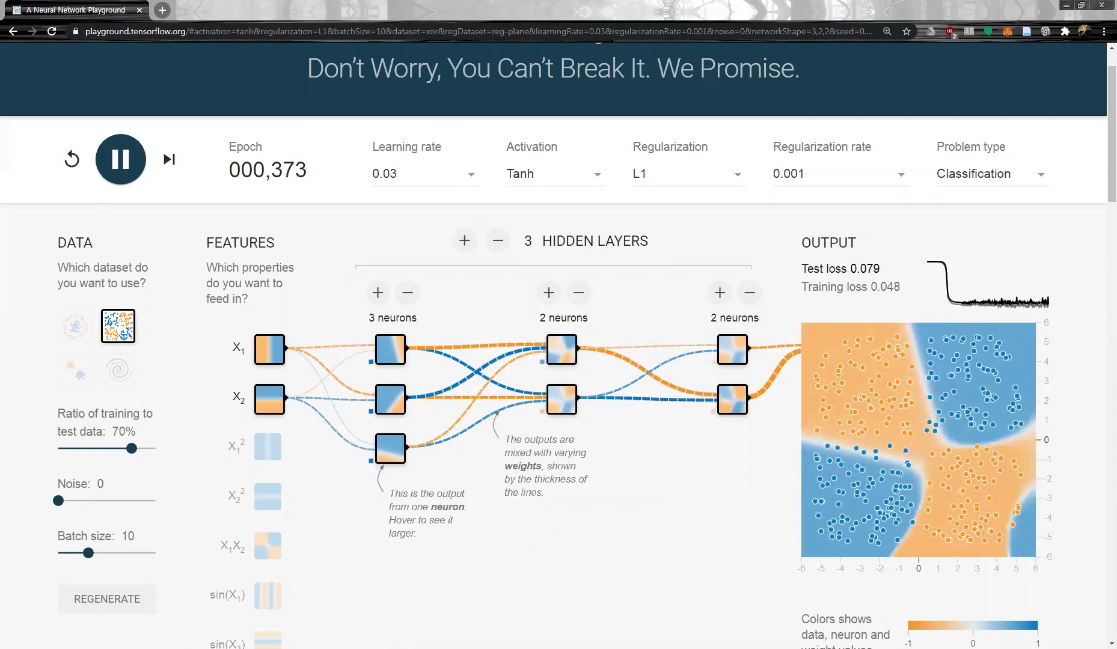
# Regenerate the exclusive-or data several times, pausing before the last regeneration, and resume training on the new points
pyautogui.click(98, 609)
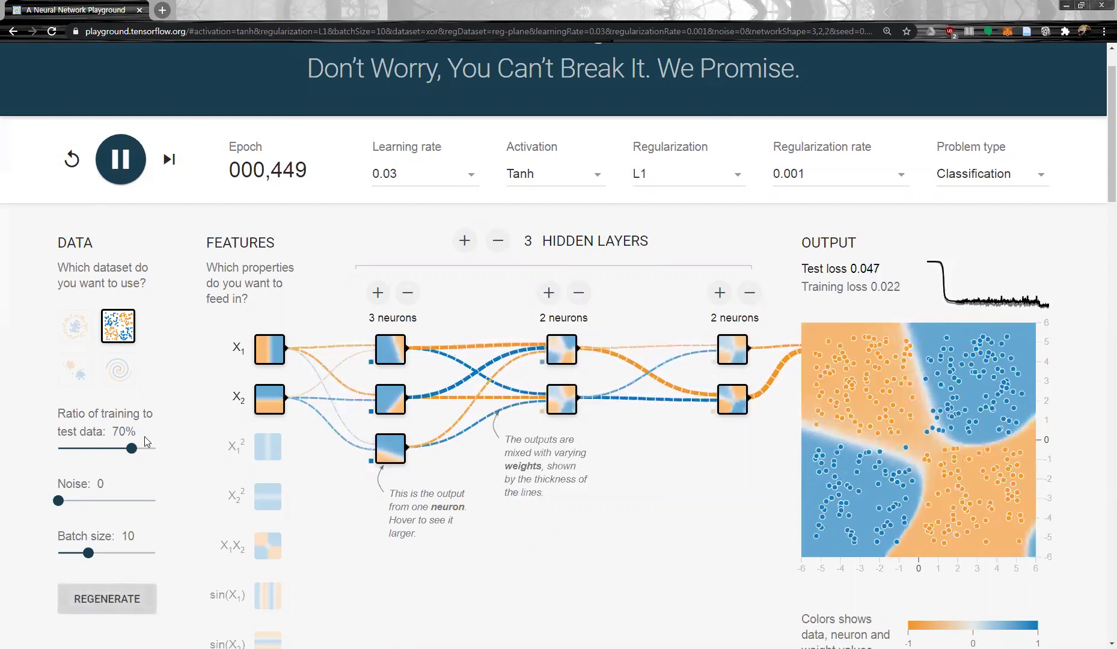
pyautogui.click(128, 607)
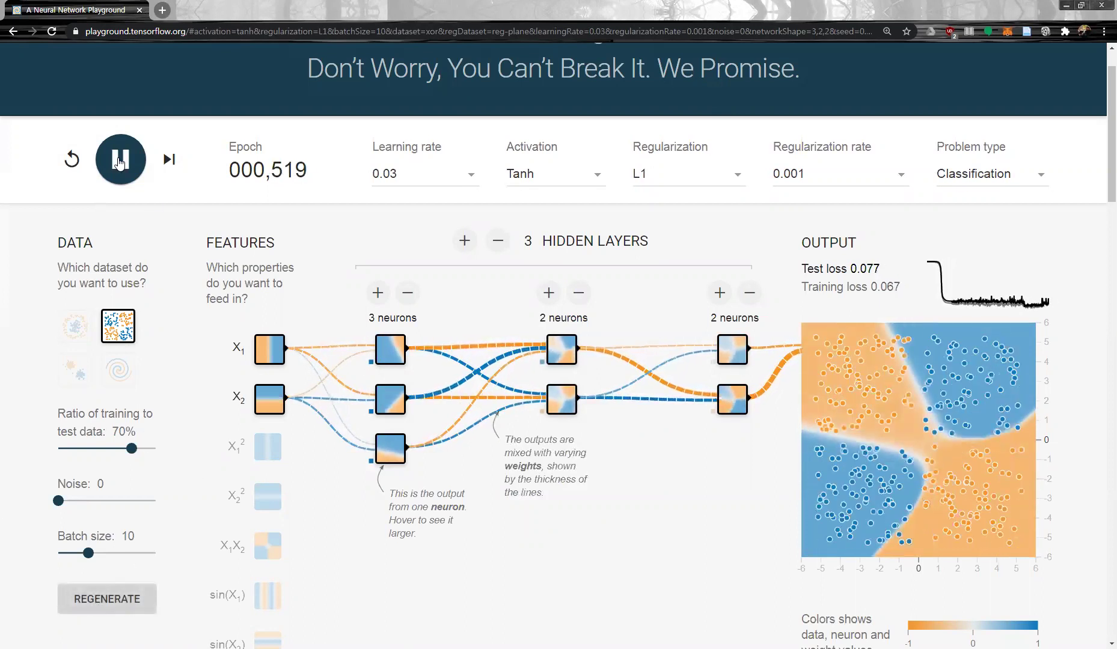
pyautogui.click(119, 161)
pyautogui.click(139, 599)
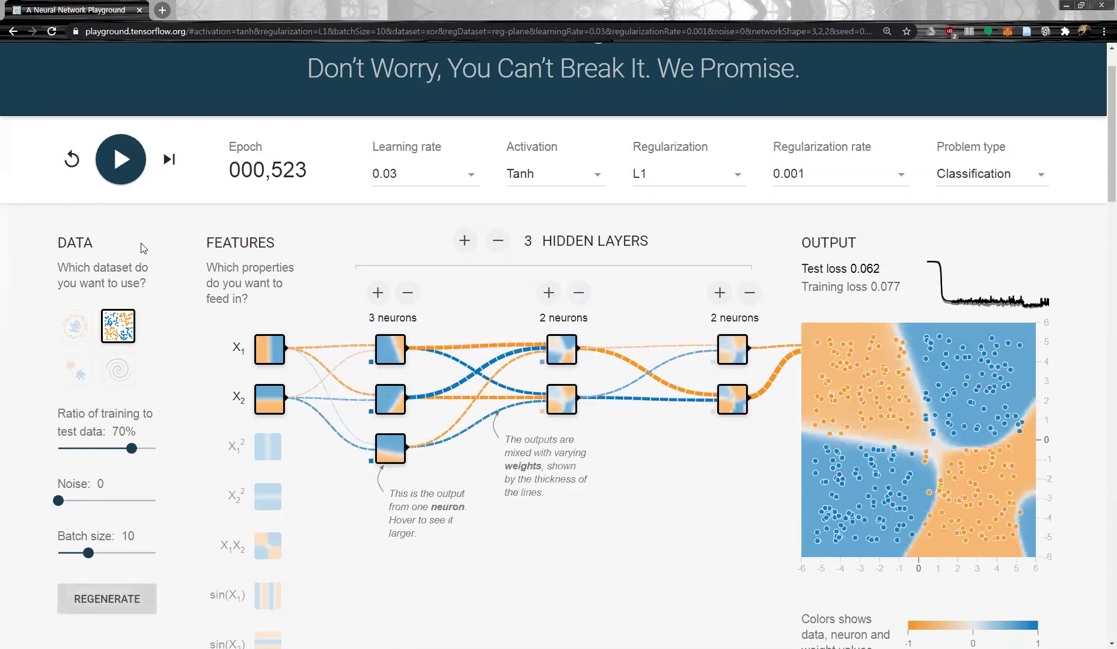
pyautogui.click(127, 162)
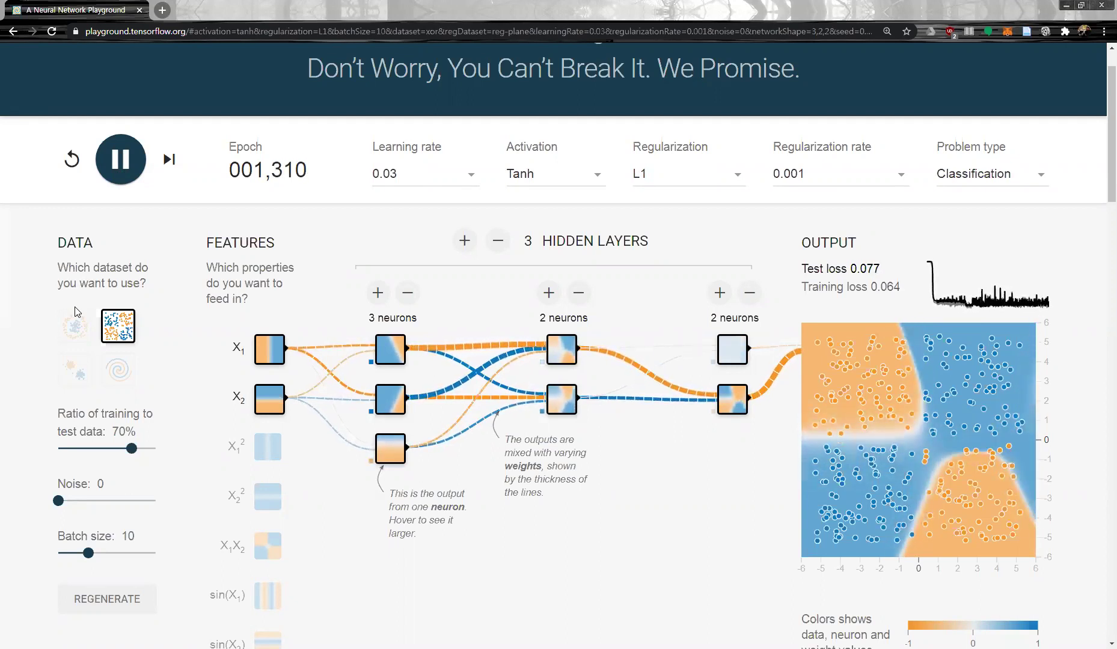
pyautogui.moveTo(362, 371)
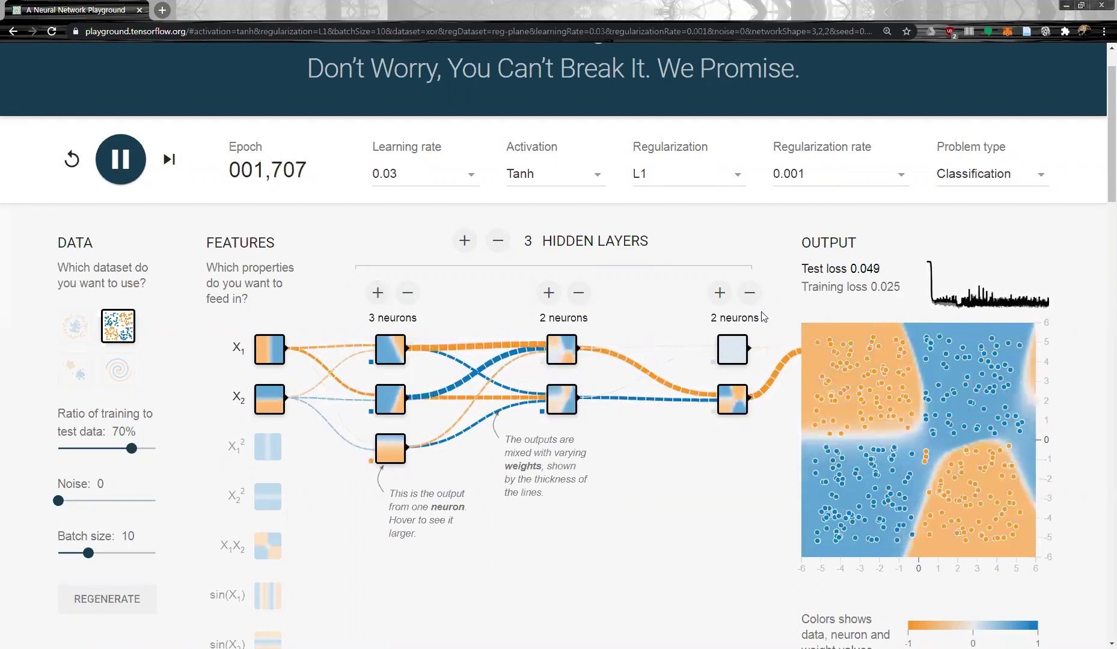
# Remove all hidden layers, replace the X1 and X2 features with X1X2 alone, and train the network
pyautogui.tripleClick(498, 241)
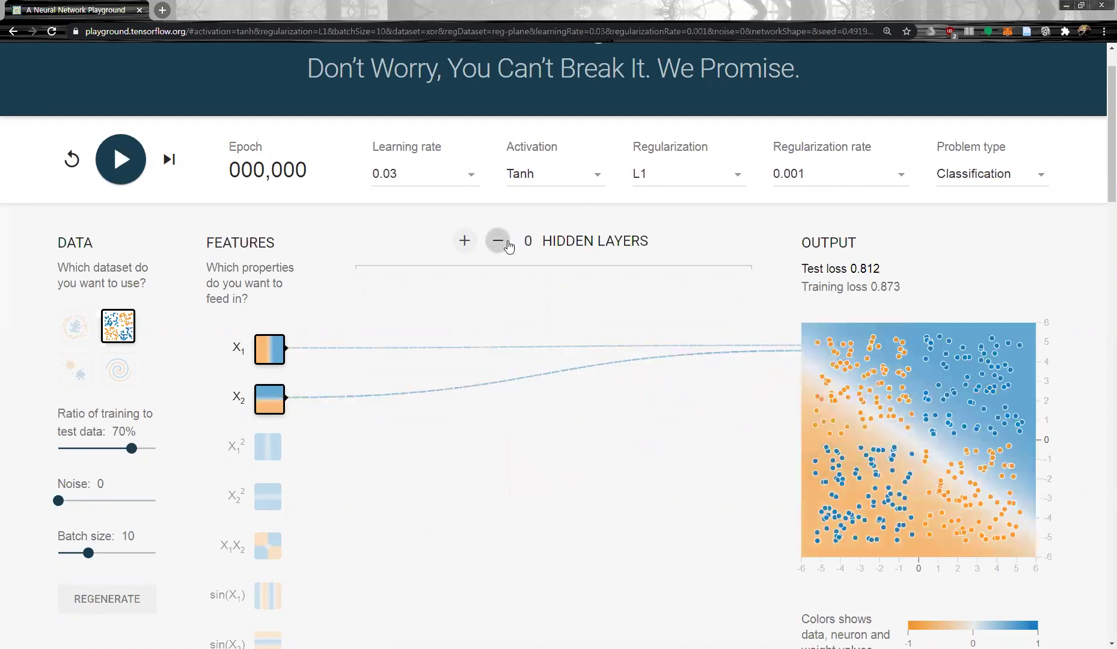
pyautogui.click(273, 350)
pyautogui.click(280, 408)
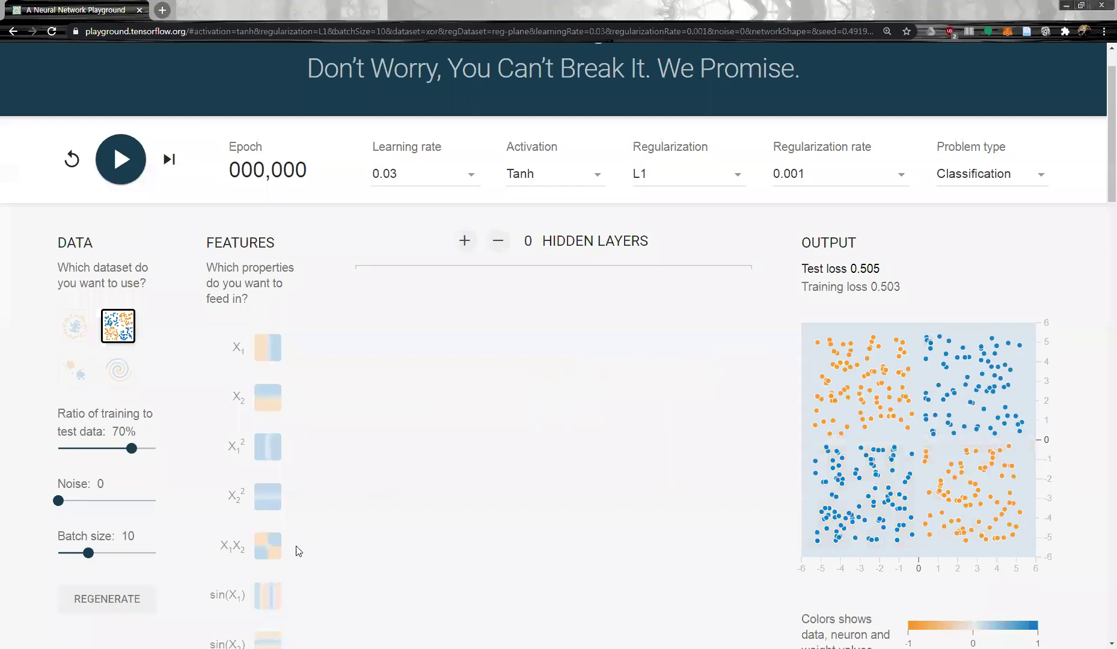
pyautogui.click(271, 556)
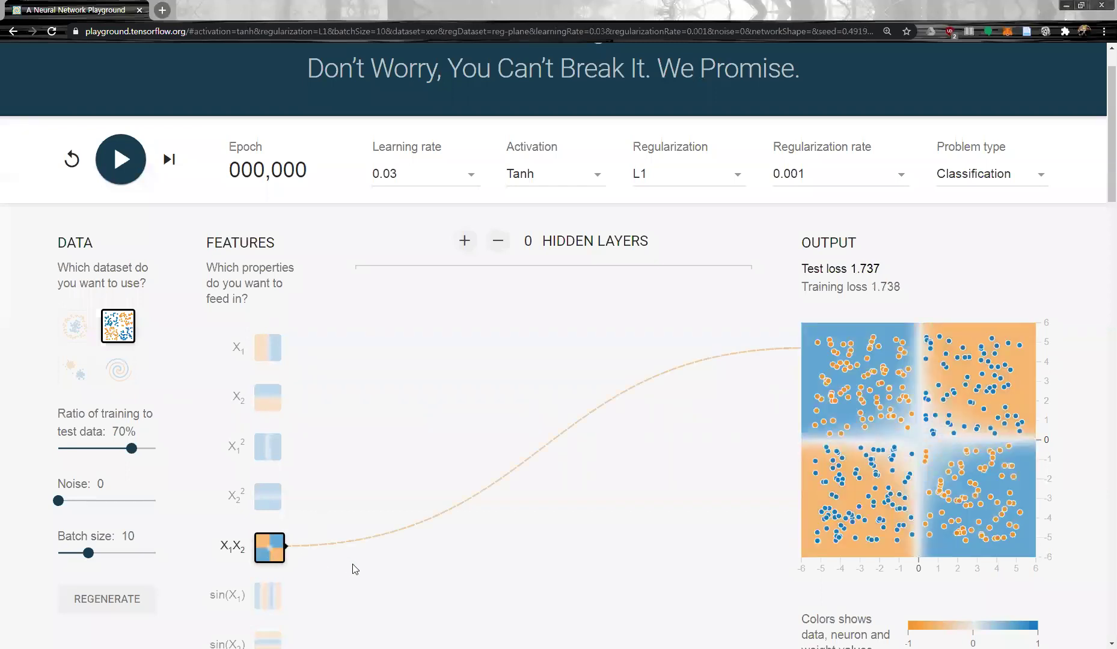
pyautogui.scroll(-1, 340, 531)
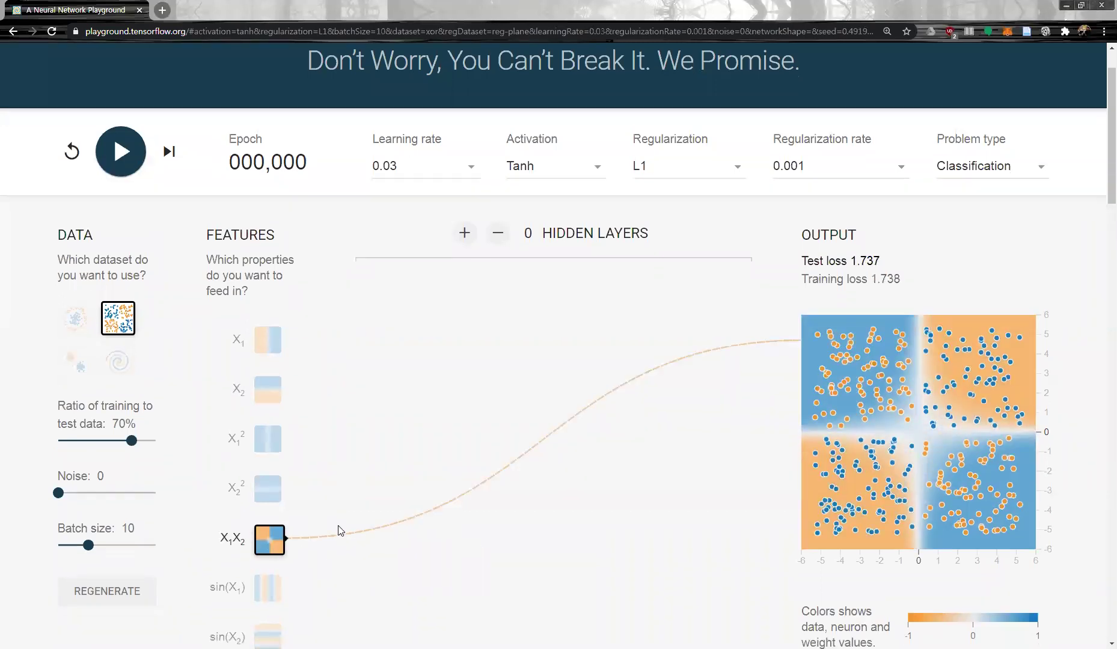
pyautogui.click(121, 99)
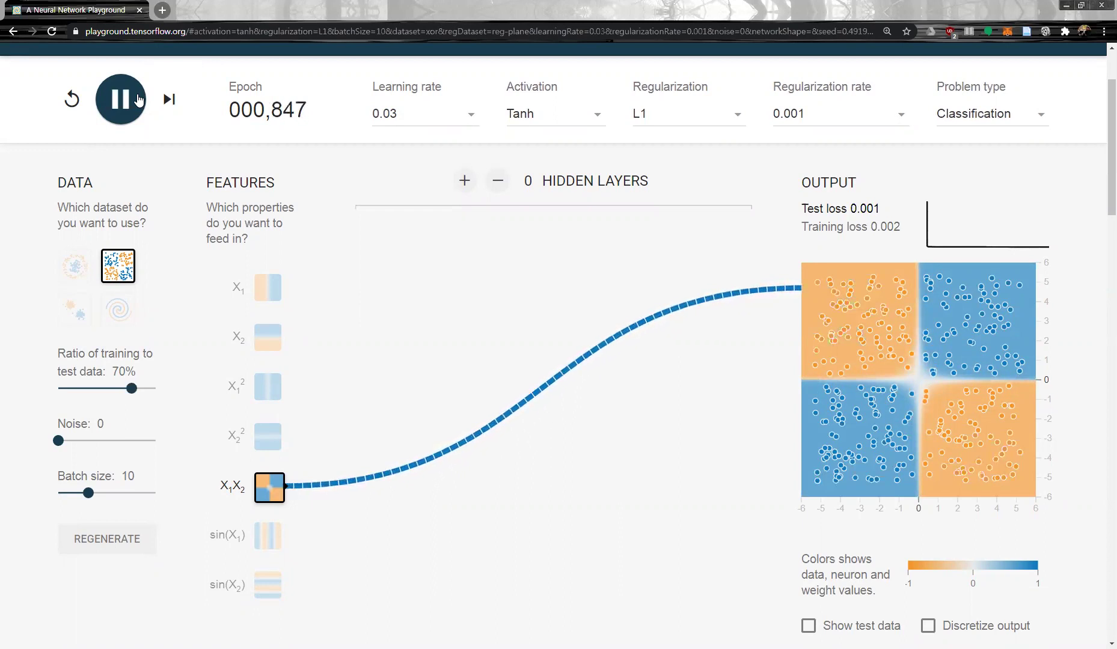
# Deselect the X1X2 feature and switch the data to the circle dataset
pyautogui.click(269, 487)
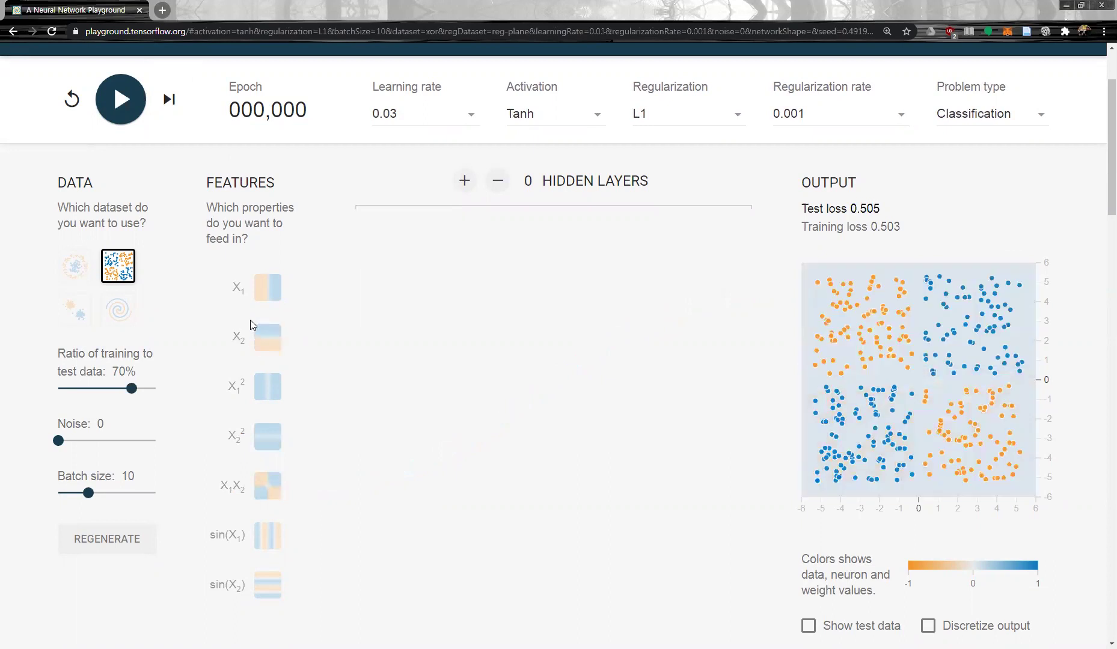
pyautogui.click(80, 269)
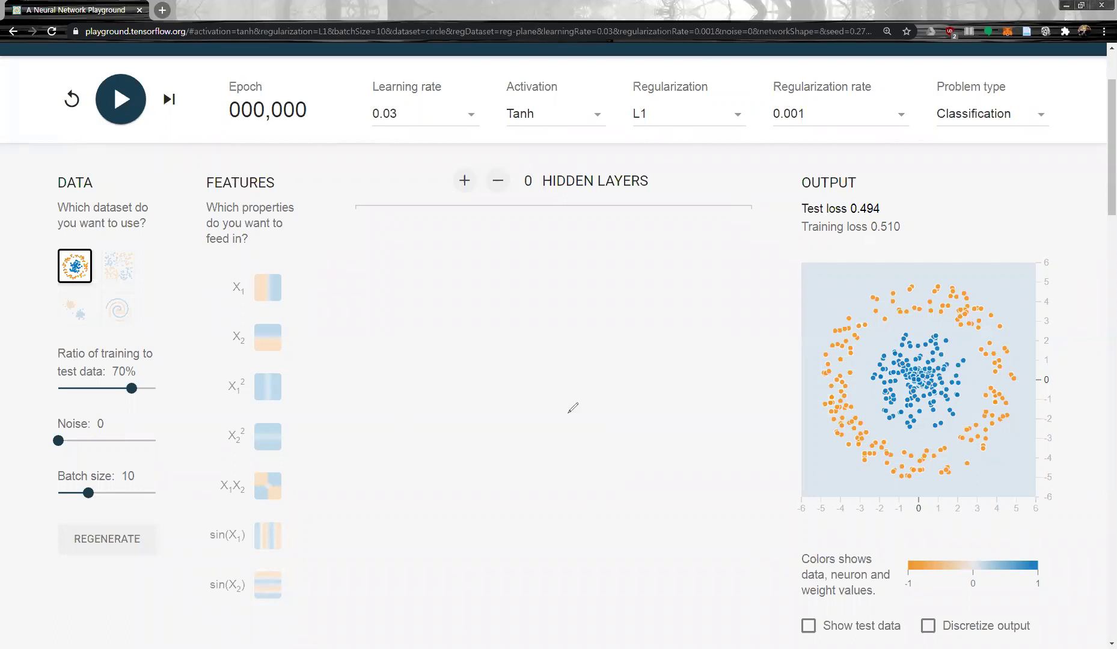
# Sketch x-y axes with a downward parabola, and below them three-dimensional axes with a dome-shaped surface
pyautogui.moveTo(529, 398); pyautogui.dragTo(710, 398)
pyautogui.moveTo(574, 294); pyautogui.dragTo(570, 441)
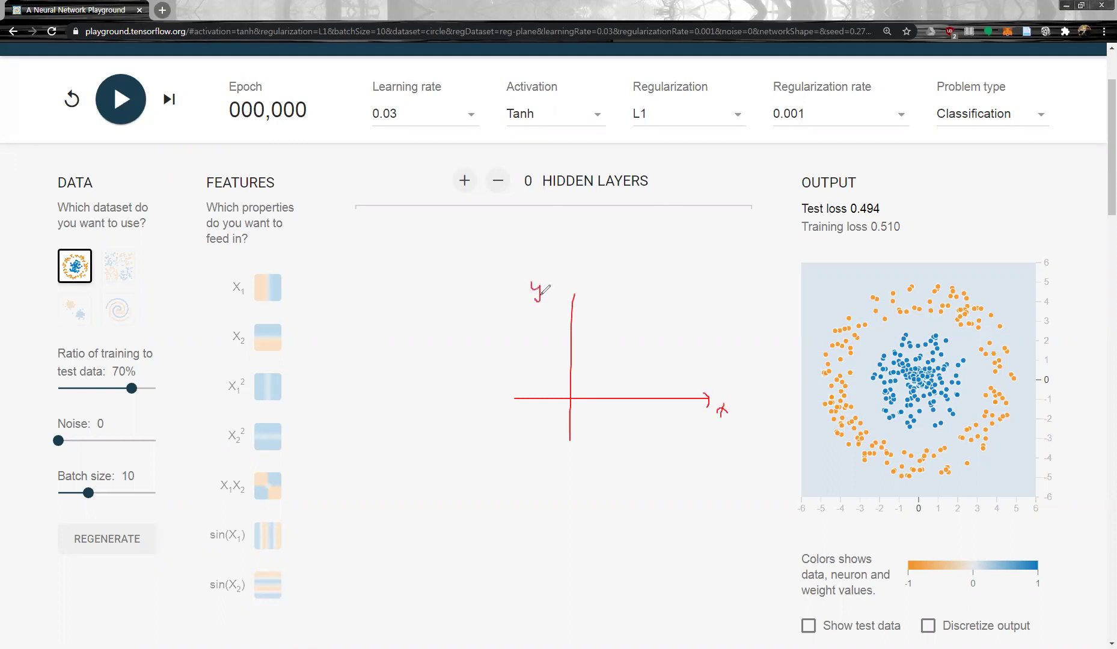
pyautogui.moveTo(529, 432)
pyautogui.mouseDown()
pyautogui.moveTo(595, 361)
pyautogui.moveTo(631, 415)
pyautogui.mouseUp()
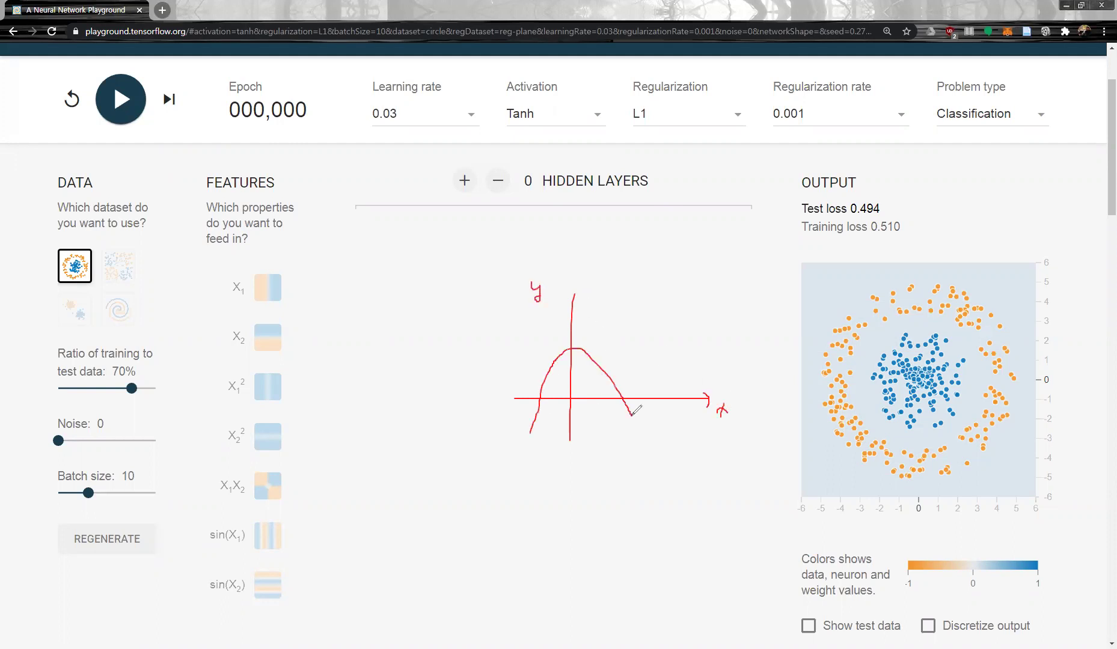
pyautogui.moveTo(639, 488)
pyautogui.mouseDown()
pyautogui.moveTo(641, 558)
pyautogui.moveTo(592, 588)
pyautogui.mouseUp()
pyautogui.moveTo(642, 558); pyautogui.dragTo(729, 602)
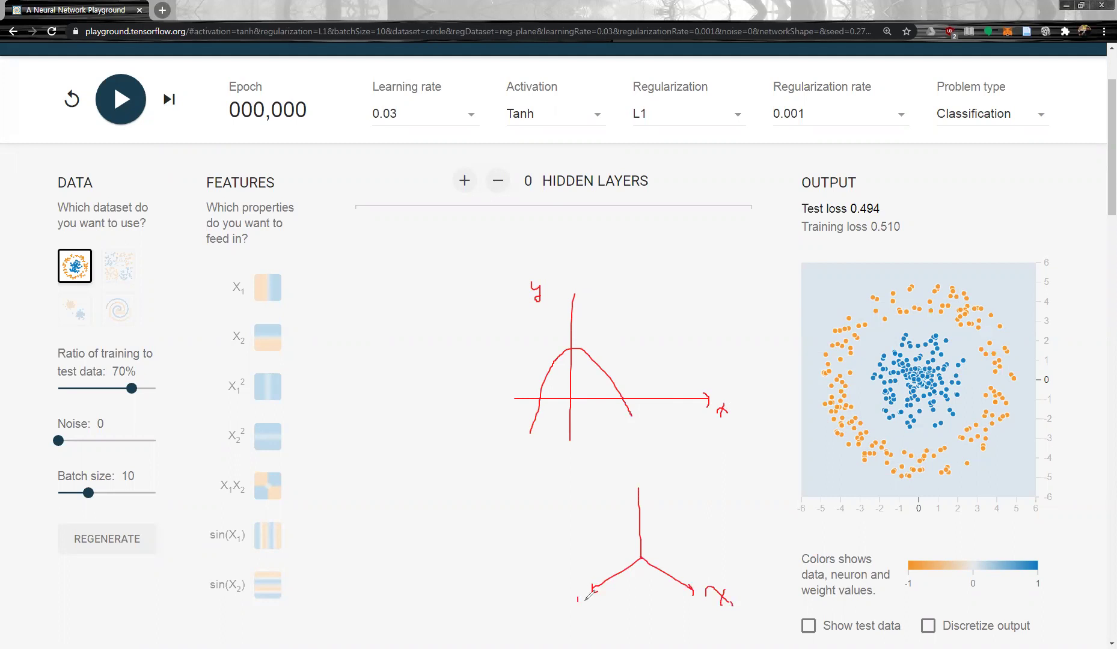
pyautogui.moveTo(601, 617)
pyautogui.mouseDown()
pyautogui.moveTo(618, 541)
pyautogui.moveTo(671, 607)
pyautogui.mouseUp()
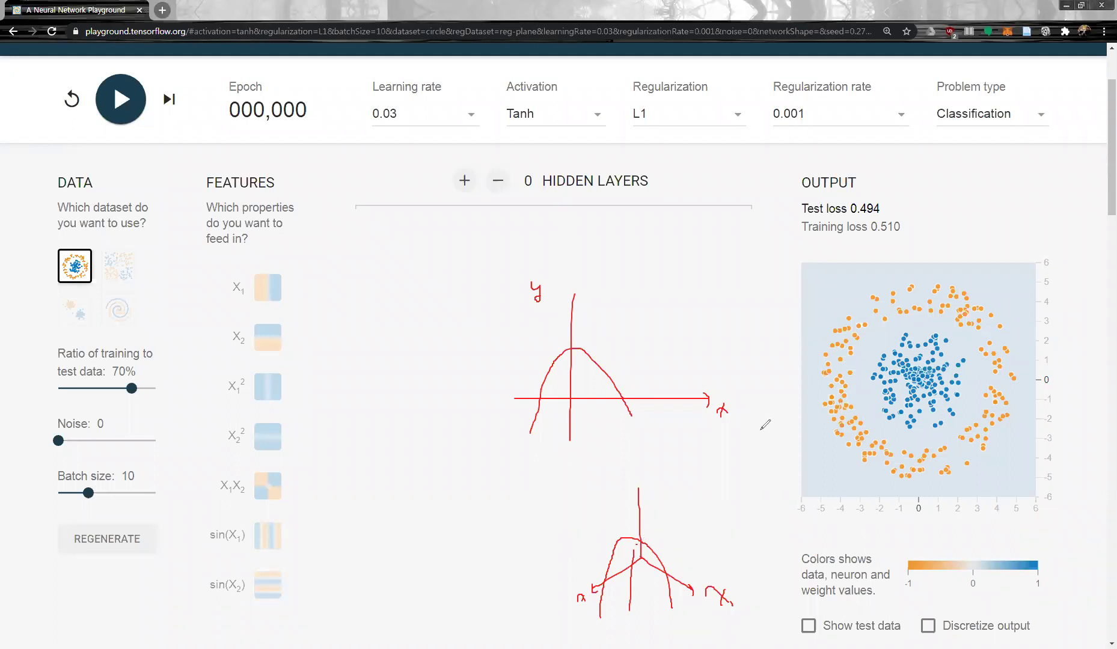
# Undo all the sketched axes, labels and curves
pyautogui.hotkey('ctrl', 'z')
pyautogui.hotkey('ctrl', 'z')
pyautogui.hotkey('ctrl', 'z')
pyautogui.hotkey('ctrl', 'z')
pyautogui.hotkey('ctrl', 'z')
pyautogui.hotkey('ctrl', 'z')
pyautogui.hotkey('ctrl', 'z')
pyautogui.hotkey('ctrl', 'z')
pyautogui.hotkey('ctrl', 'z')
pyautogui.hotkey('ctrl', 'z')
pyautogui.hotkey('ctrl', 'z')
pyautogui.hotkey('ctrl', 'z')
pyautogui.hotkey('ctrl', 'z')
pyautogui.hotkey('ctrl', 'z')
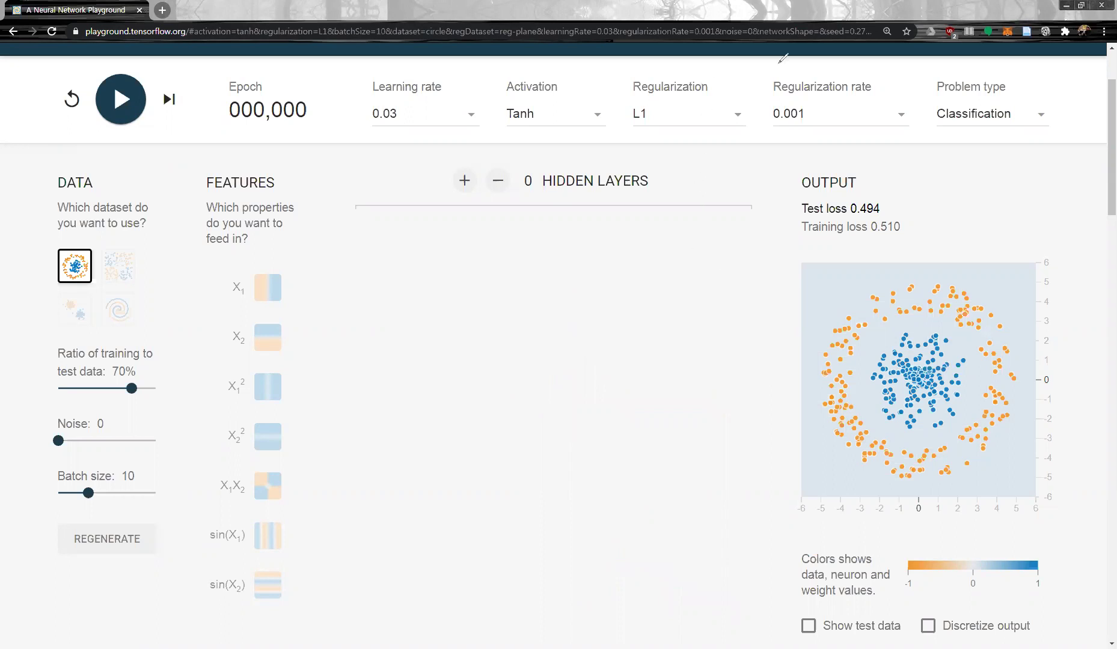
# Enable the squared features X1² and X2² and train on the circle dataset without hidden layers
pyautogui.click(257, 394)
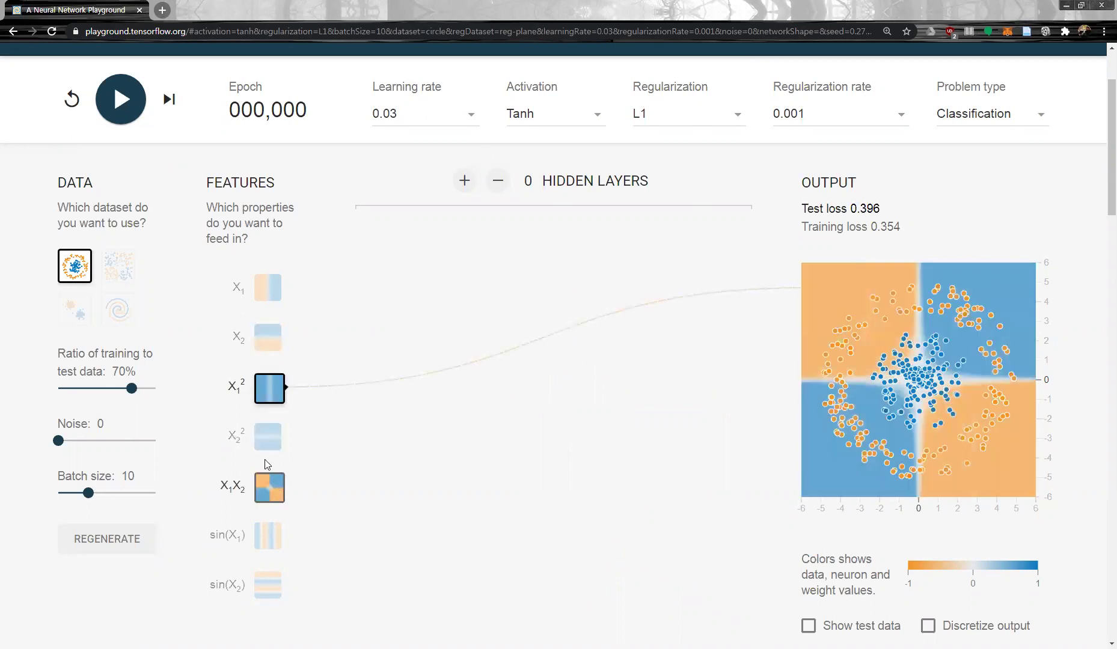
pyautogui.click(274, 443)
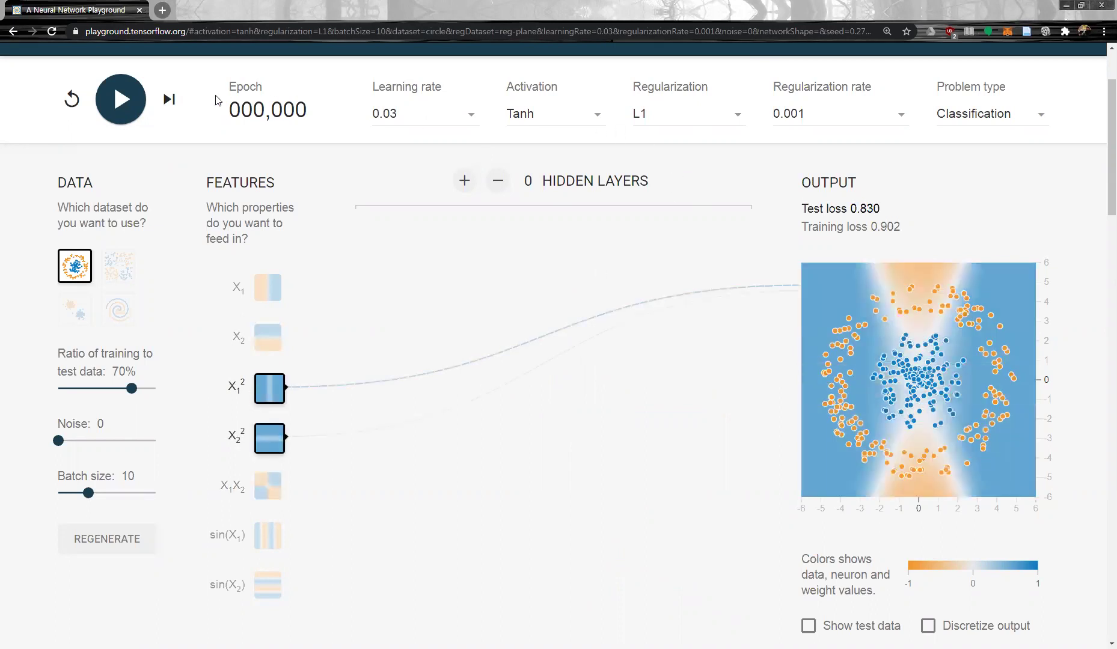
pyautogui.click(123, 101)
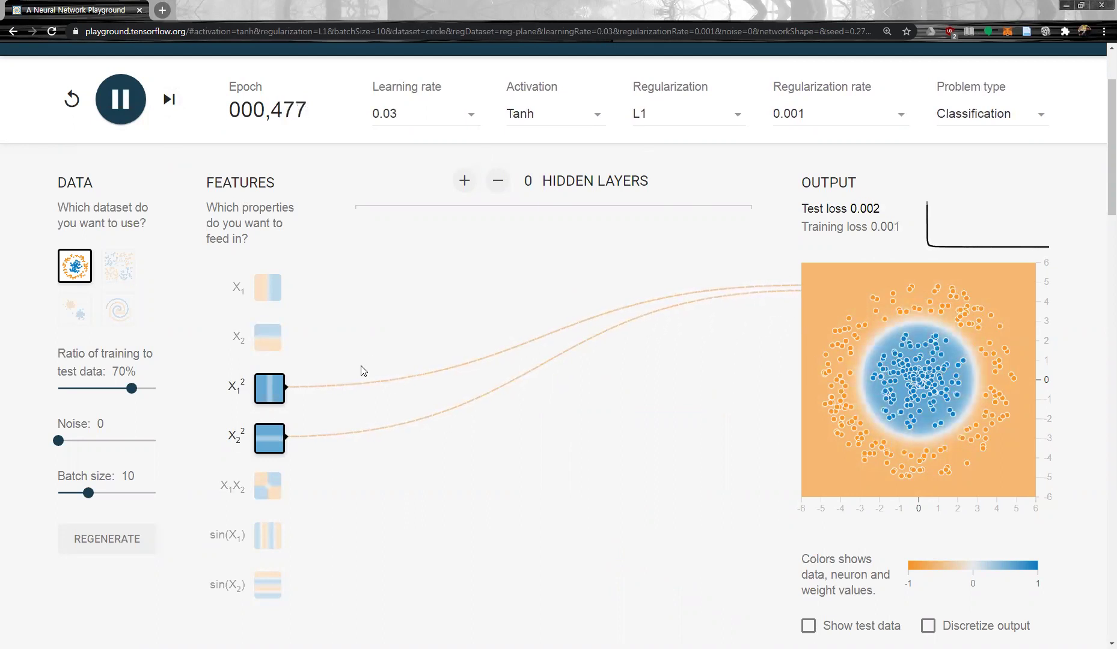
# Replace the squared features with X1 and X2 and train on the circle dataset
pyautogui.click(269, 388)
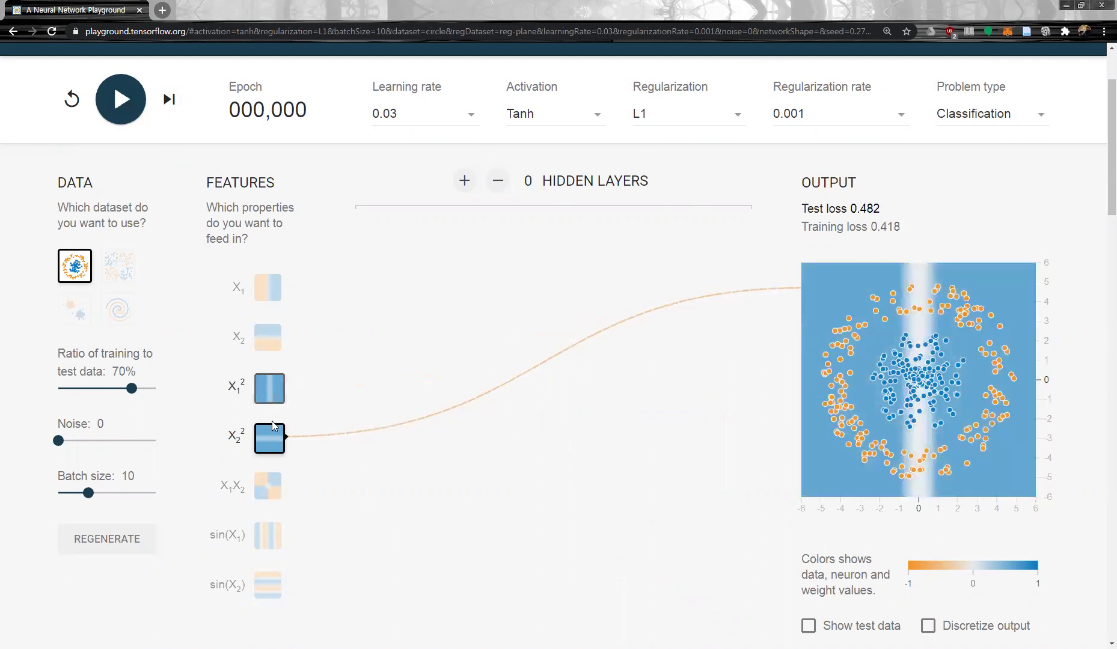
pyautogui.click(270, 437)
pyautogui.click(269, 287)
pyautogui.click(269, 337)
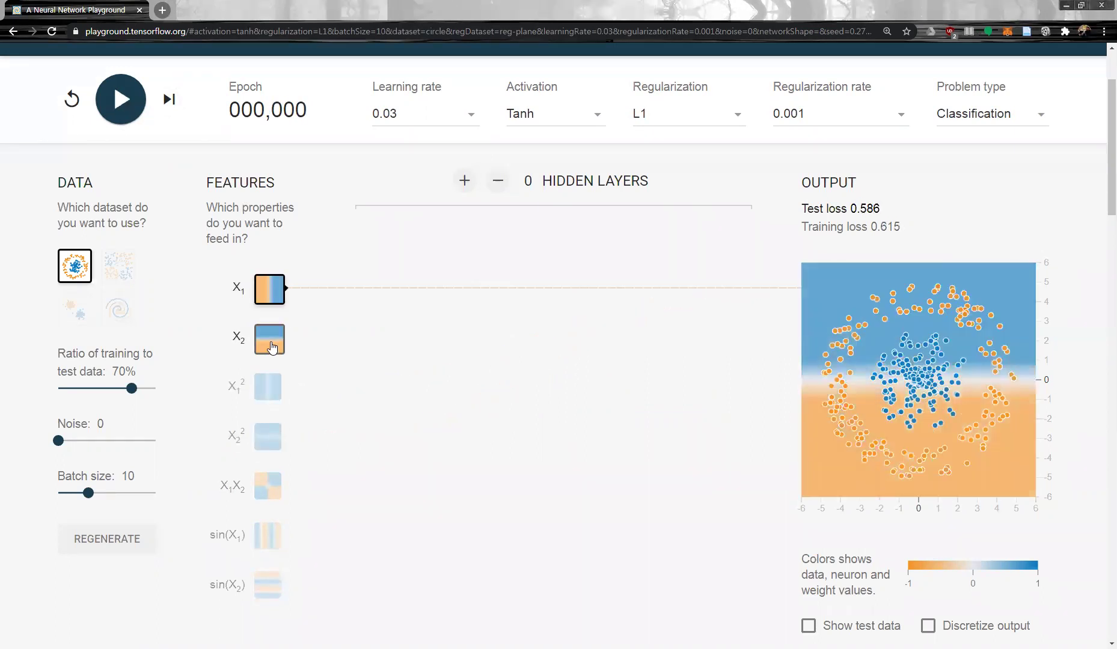
pyautogui.click(119, 111)
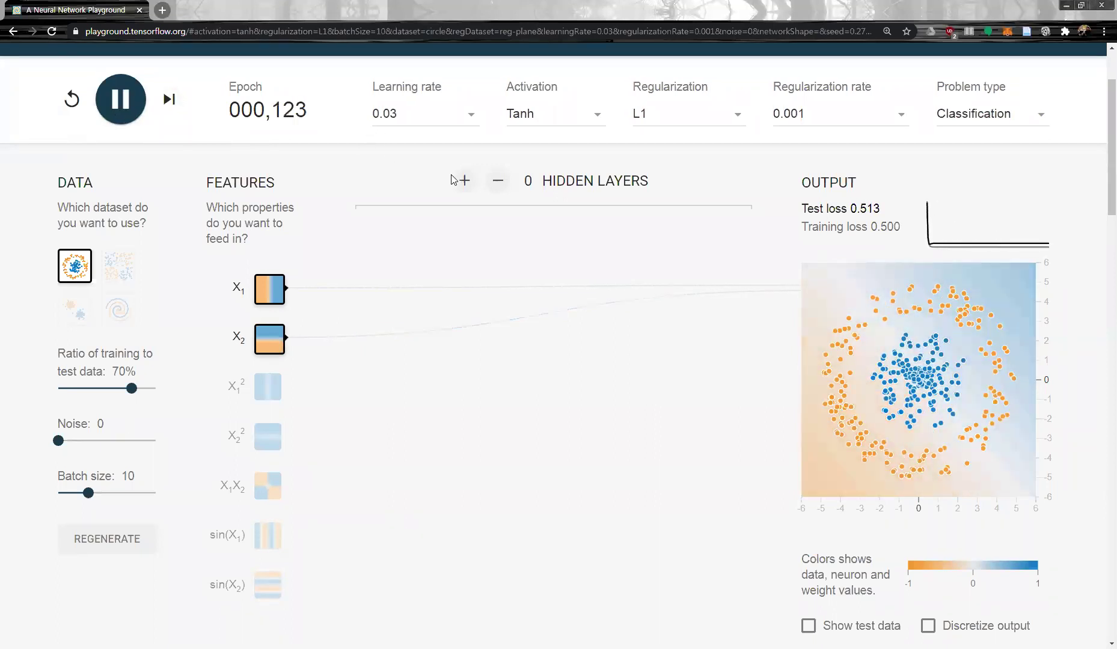
# Add two hidden layers with 6 neurons in the first and 2 in the second, and train the network
pyautogui.click(464, 181)
pyautogui.click(464, 181)
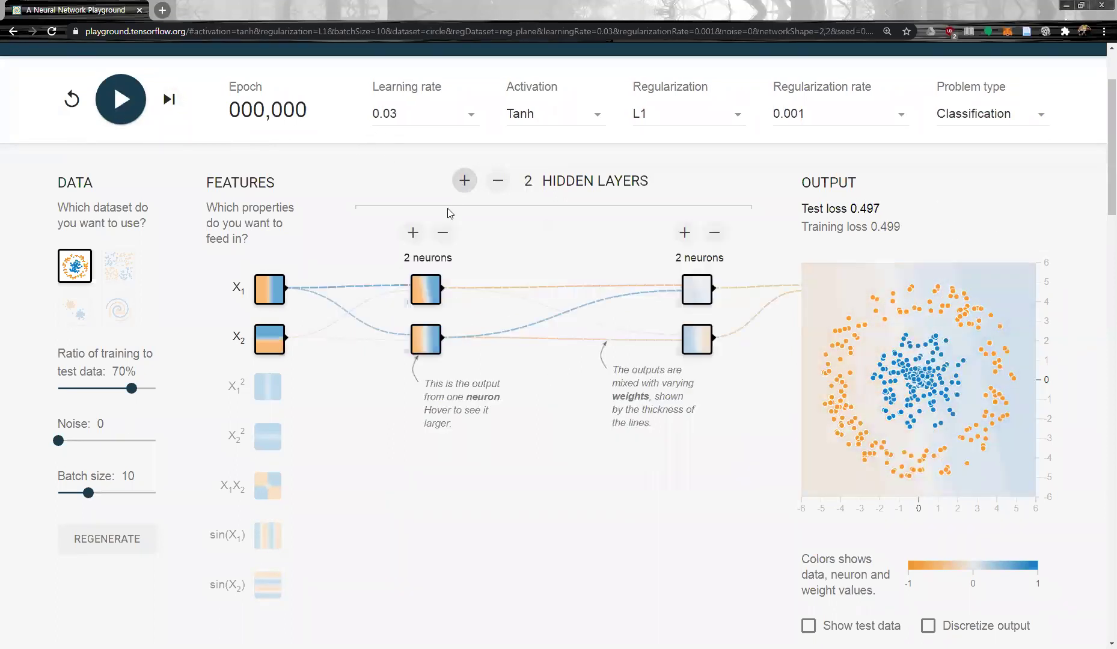
pyautogui.click(413, 234)
pyautogui.click(413, 233)
pyautogui.click(412, 233)
pyautogui.click(413, 233)
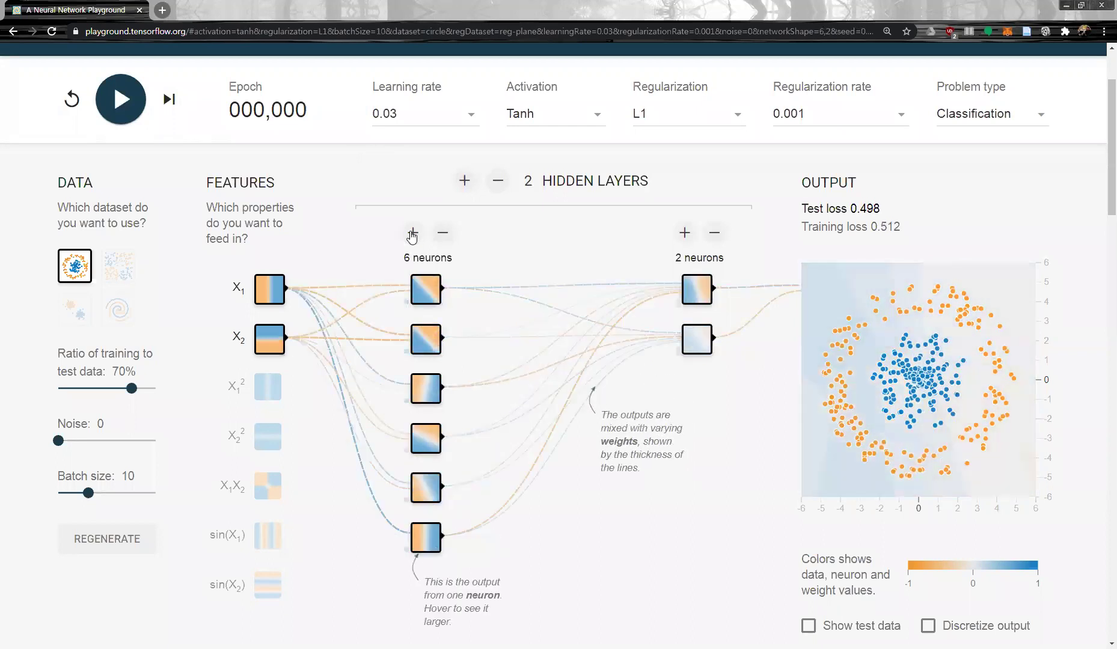
pyautogui.click(139, 104)
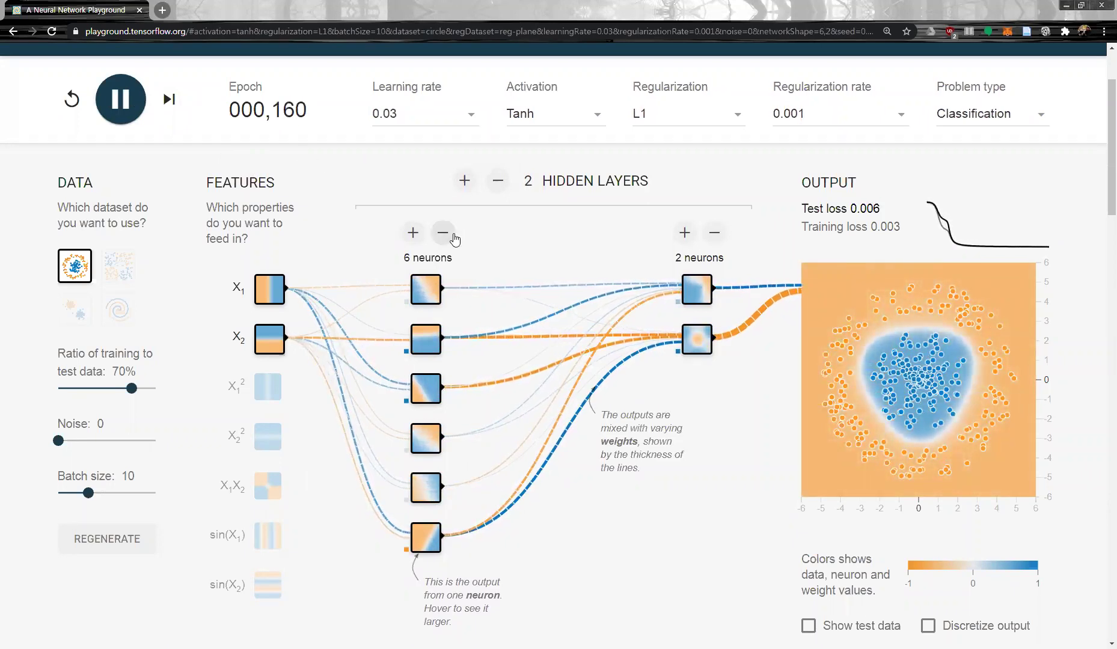
# Reduce the first hidden layer to 5 neurons and retrain the network
pyautogui.click(443, 232)
pyautogui.click(125, 110)
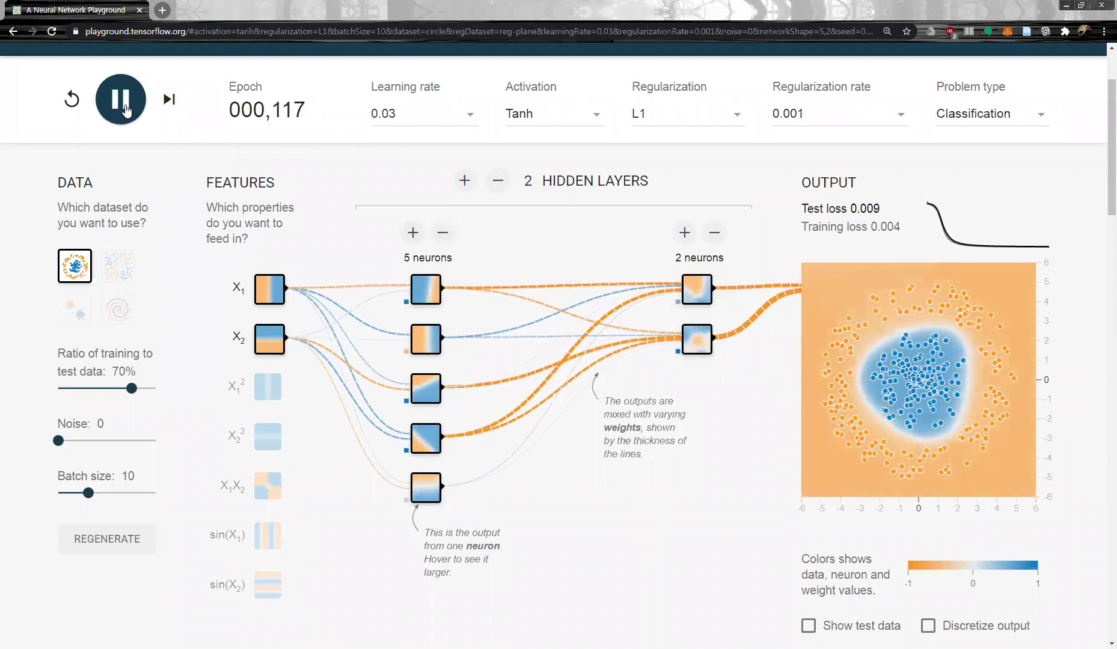
# Reduce the first hidden layer to 4 neurons and retrain the network on the circle dataset
pyautogui.moveTo(430, 485)
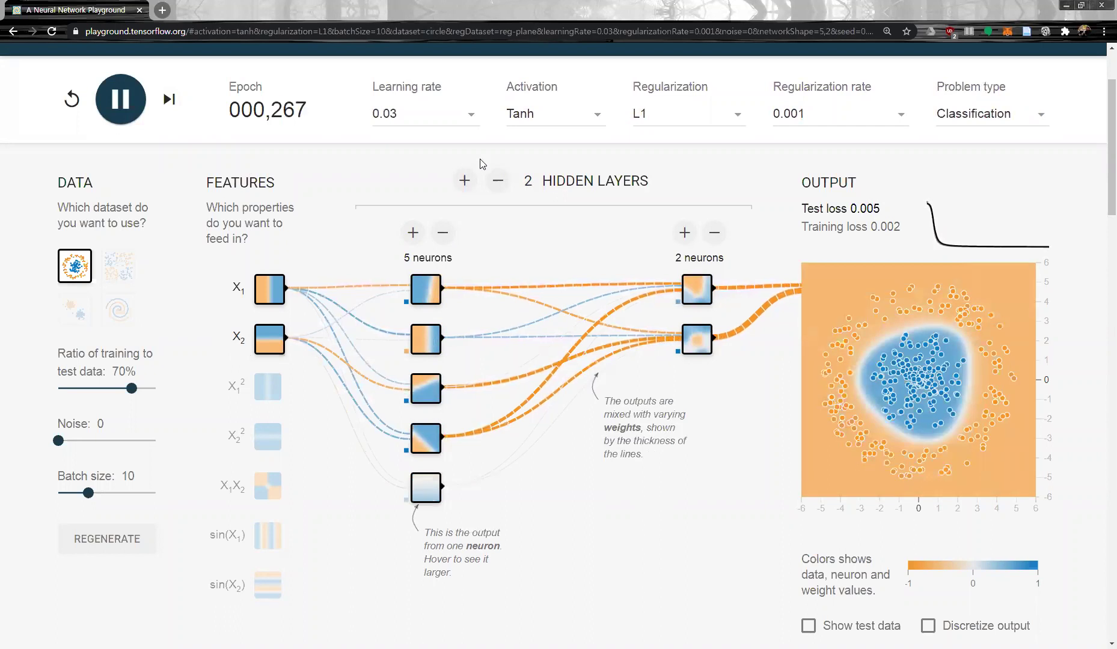
pyautogui.click(443, 233)
pyautogui.click(124, 106)
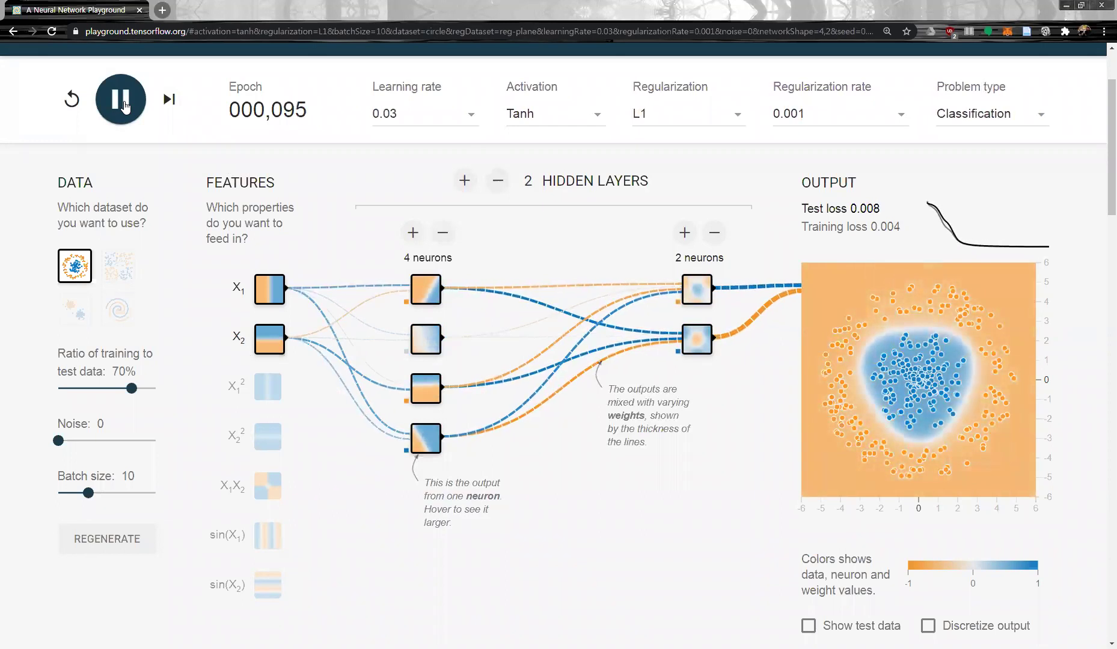
# Reduce the first hidden layer to 3 neurons and retrain the network
pyautogui.moveTo(425, 331)
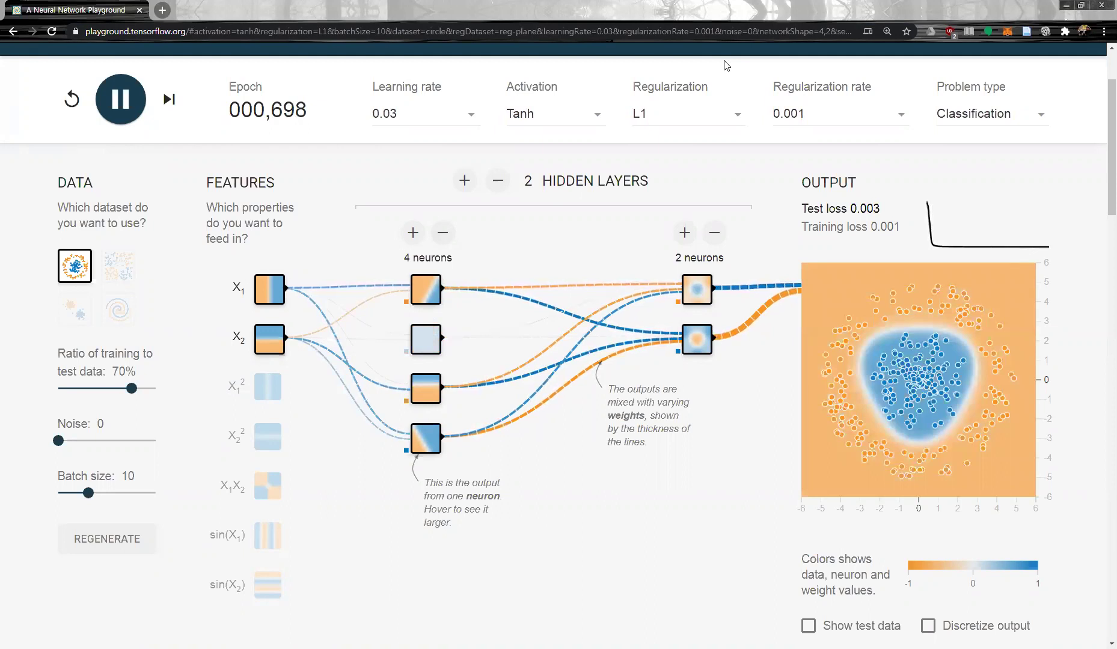
pyautogui.moveTo(403, 323)
pyautogui.mouseDown()
pyautogui.moveTo(411, 365)
pyautogui.moveTo(438, 317)
pyautogui.mouseUp()
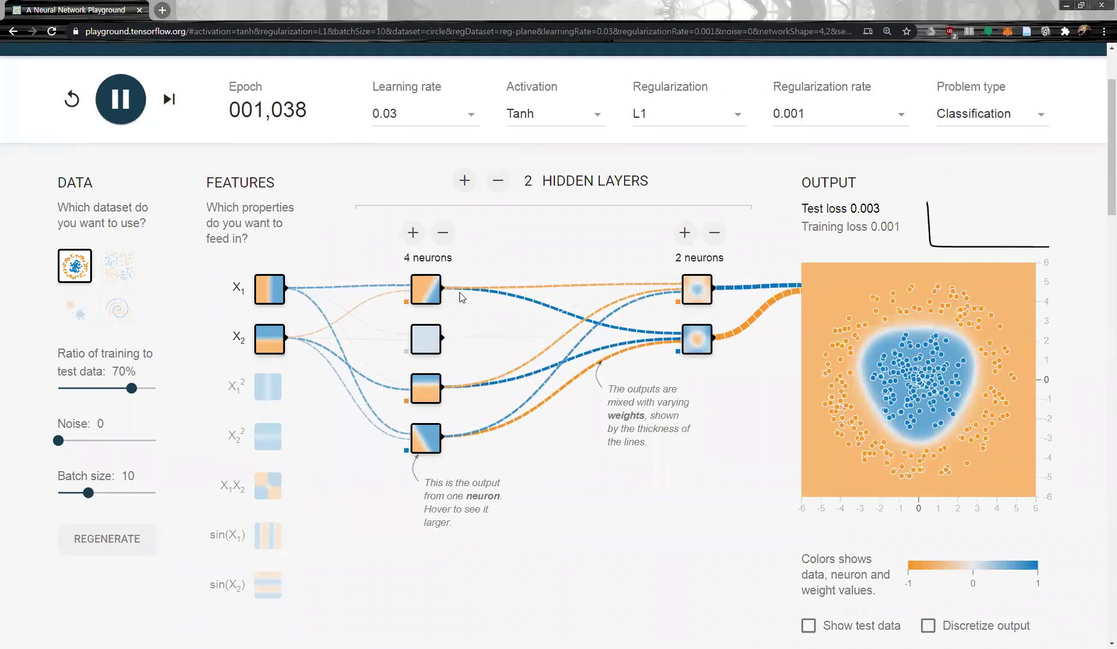
pyautogui.click(442, 233)
pyautogui.click(116, 109)
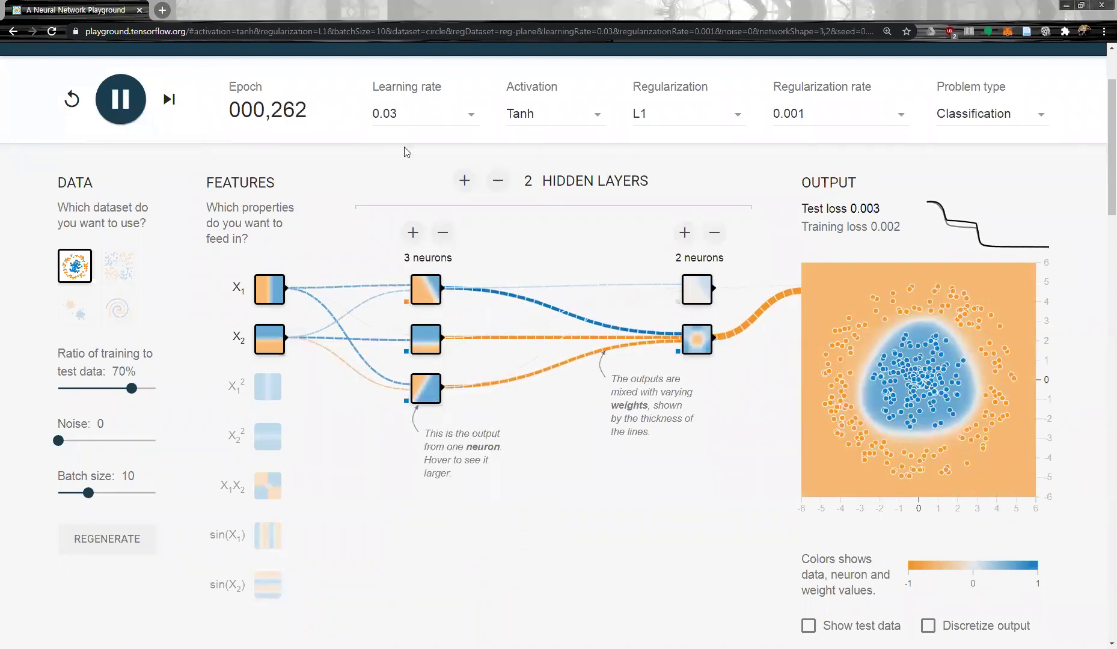
# Train with only 1 neuron in the second hidden layer, and retrain with that layer restored to 2 neurons
pyautogui.click(714, 233)
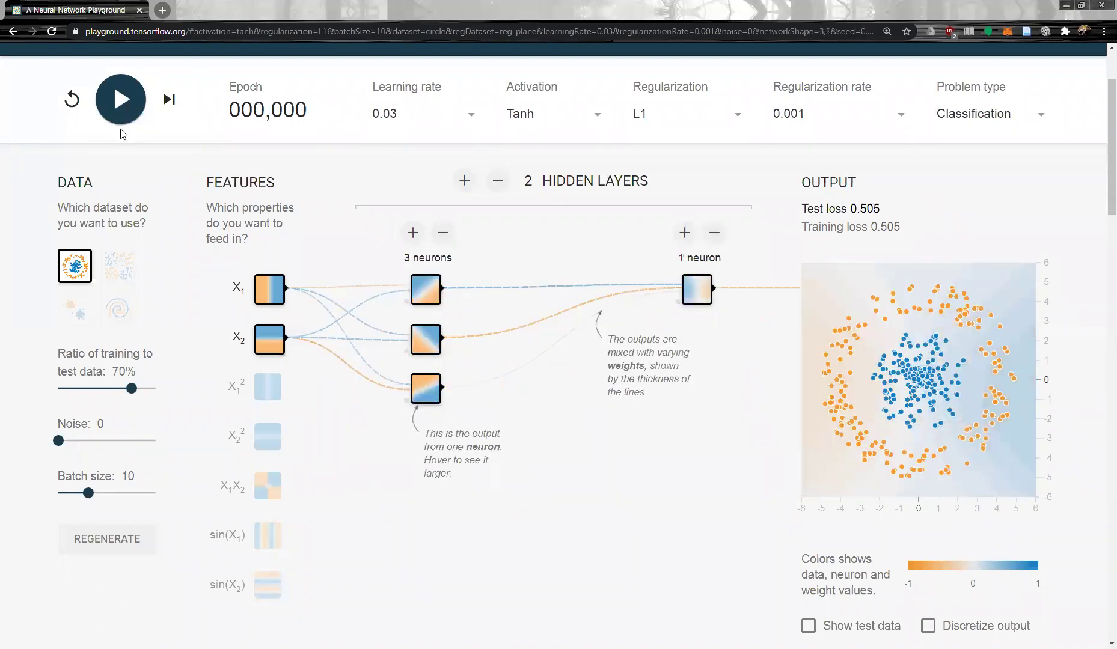
pyautogui.click(123, 107)
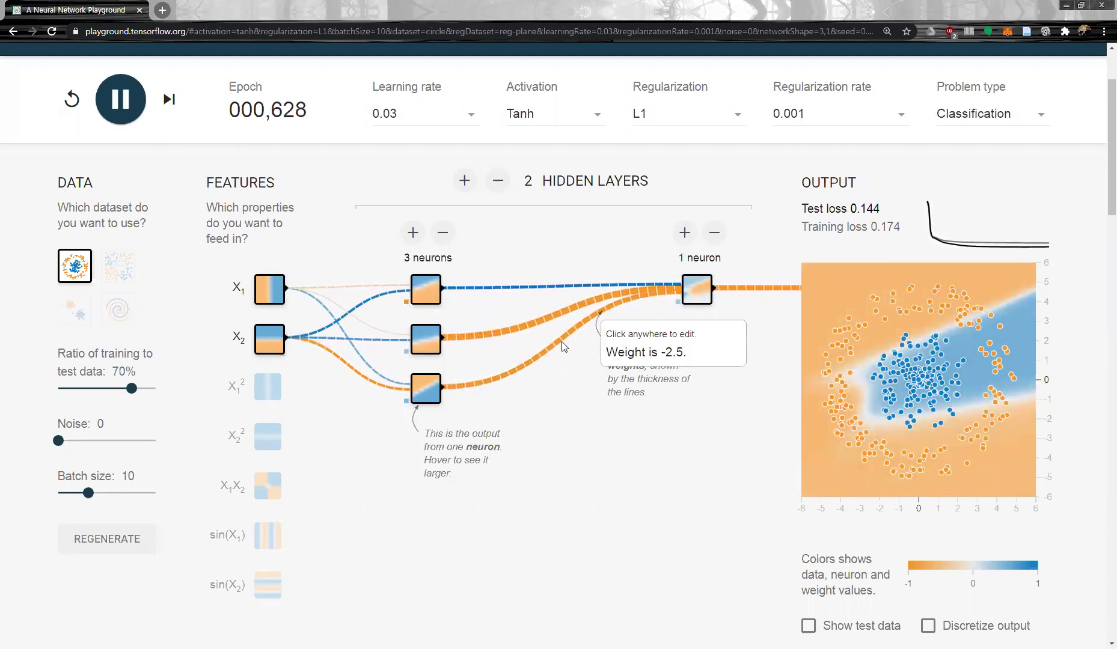
pyautogui.click(685, 233)
pyautogui.click(134, 114)
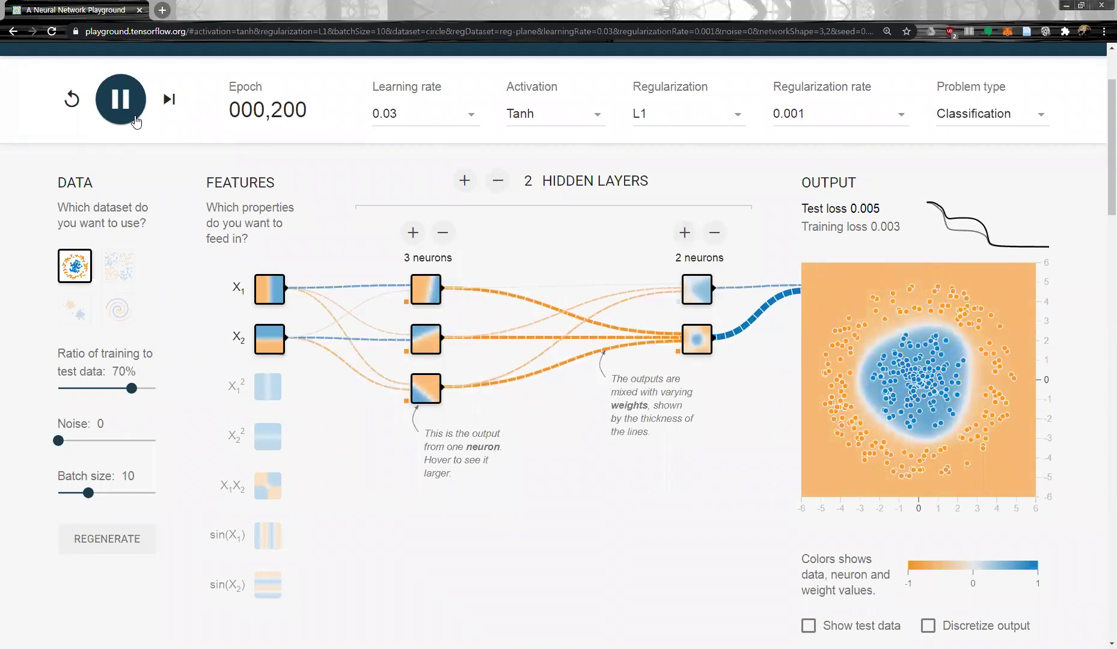
# Disable the X1 and X2 features and remove both hidden layers
pyautogui.click(270, 288)
pyautogui.click(270, 339)
pyautogui.click(499, 181)
pyautogui.click(499, 182)
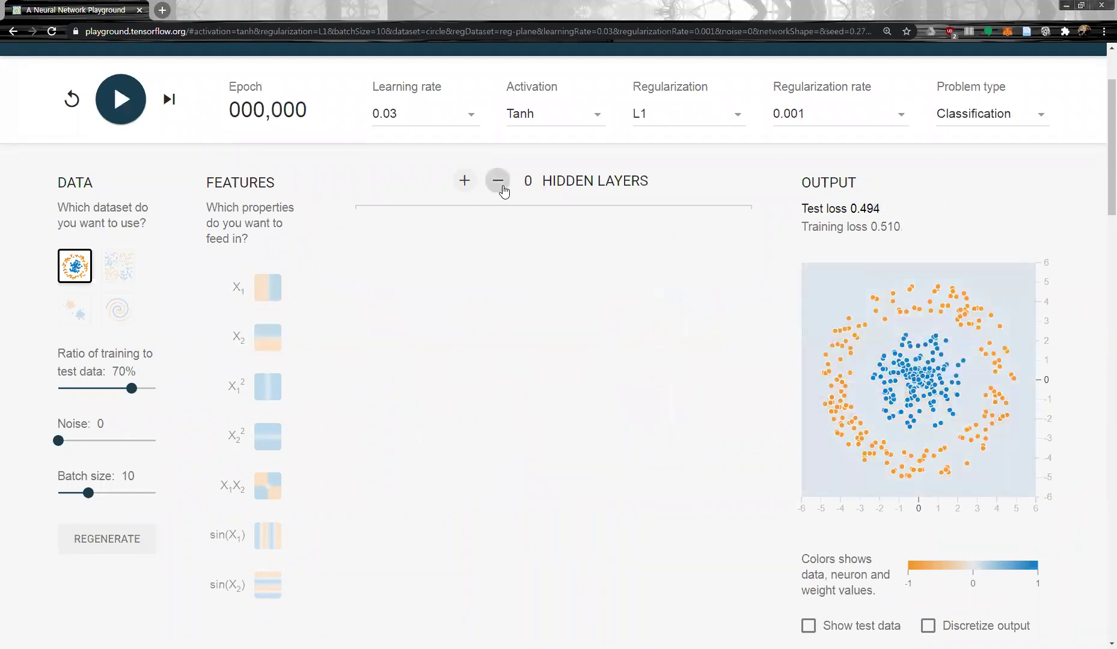
# Enable the squared features X1² and X2², train on the circle dataset without hidden layers, and pause the training
pyautogui.click(269, 390)
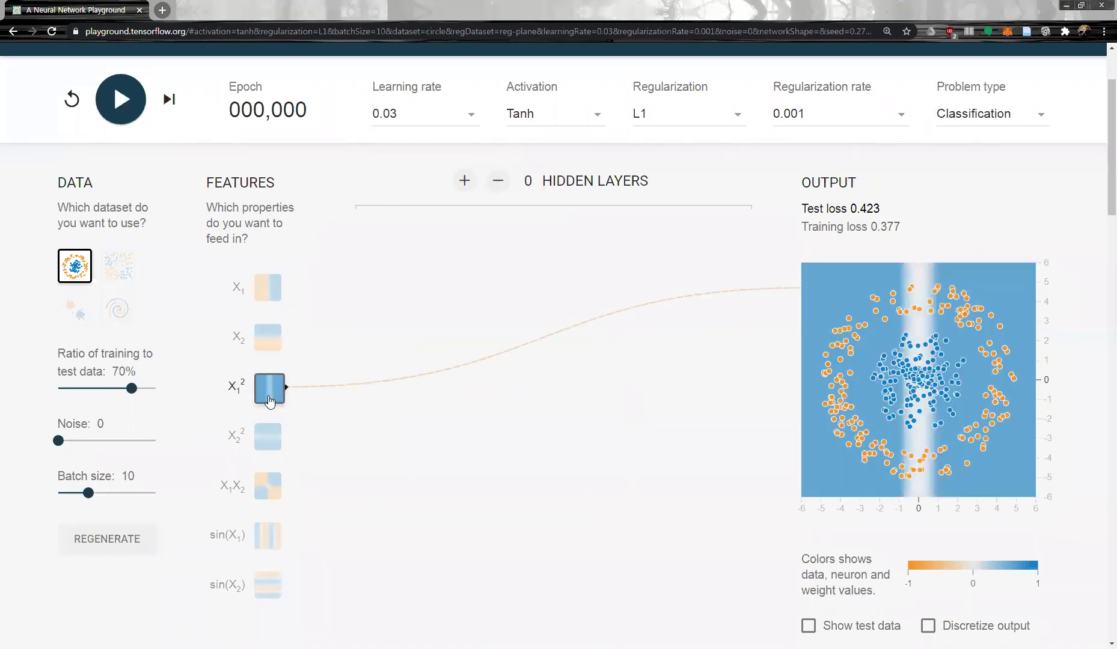
pyautogui.click(269, 438)
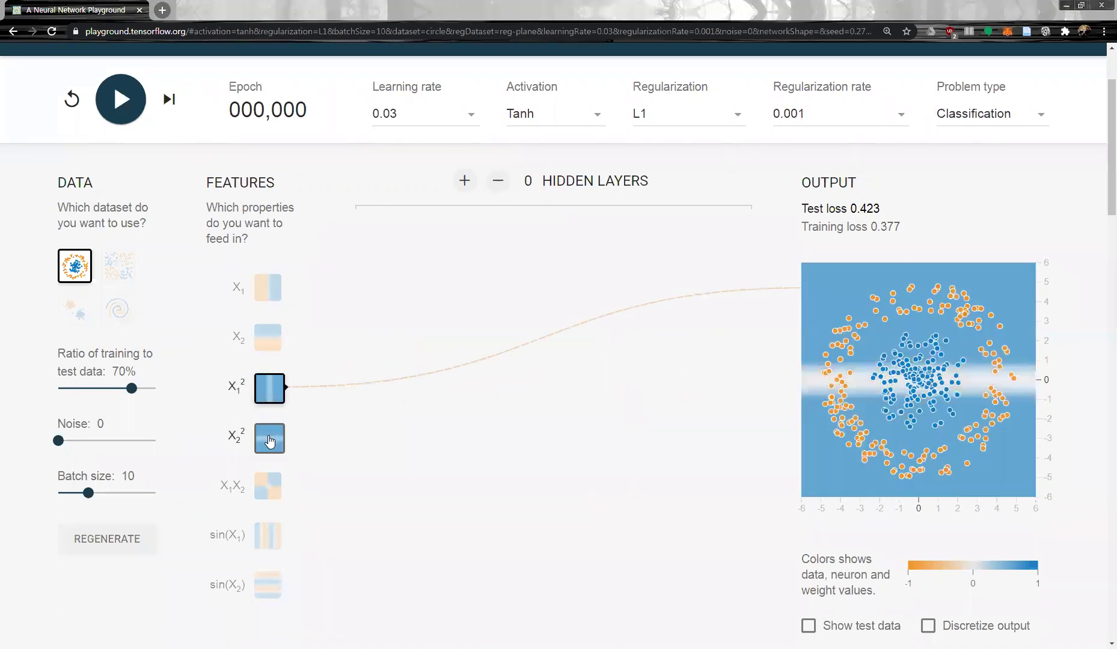
pyautogui.click(137, 116)
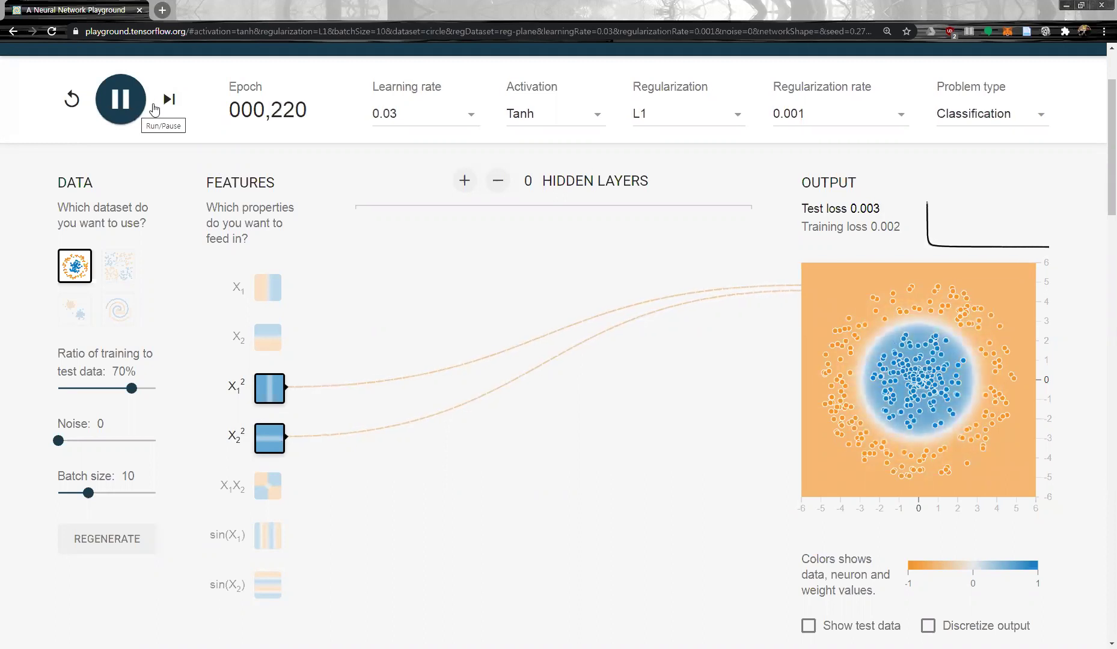
pyautogui.click(117, 116)
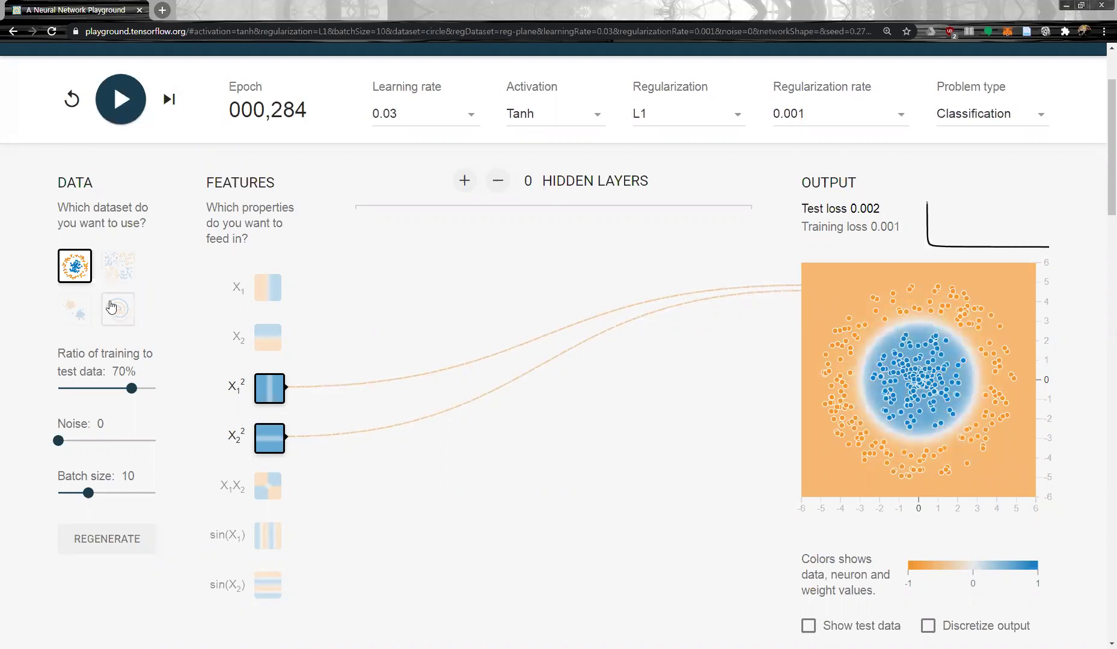
# Switch to the spiral dataset
pyautogui.click(114, 309)
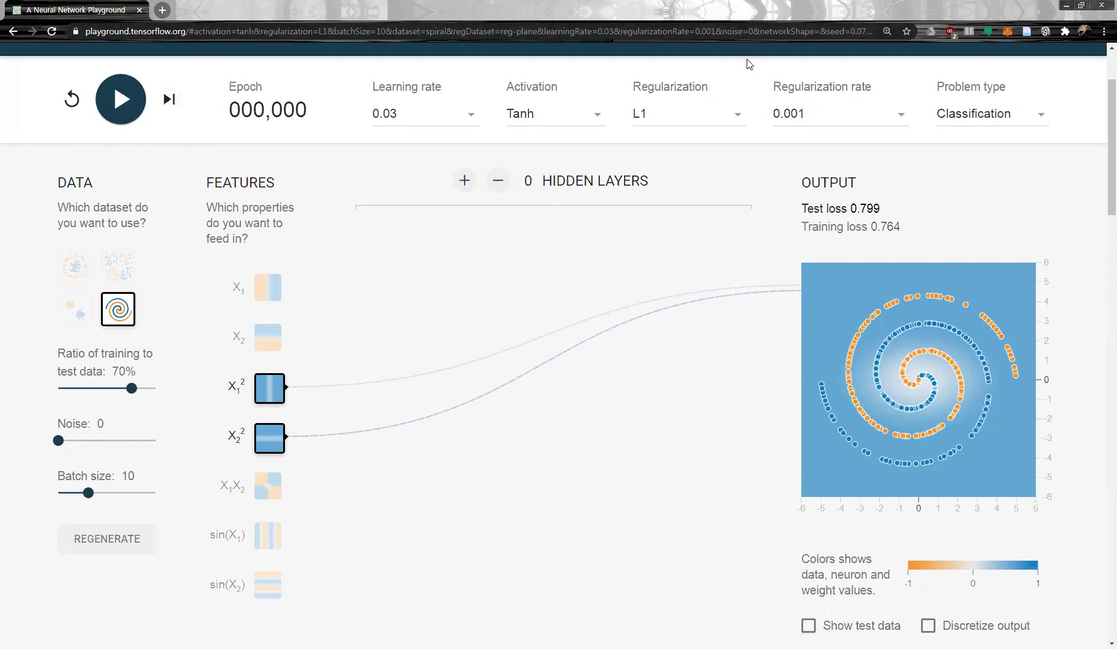
# Sketch wave curves along a horizontal and a vertical line over the spiral output plot, and erase the sketches
pyautogui.moveTo(770, 386); pyautogui.dragTo(1114, 391)
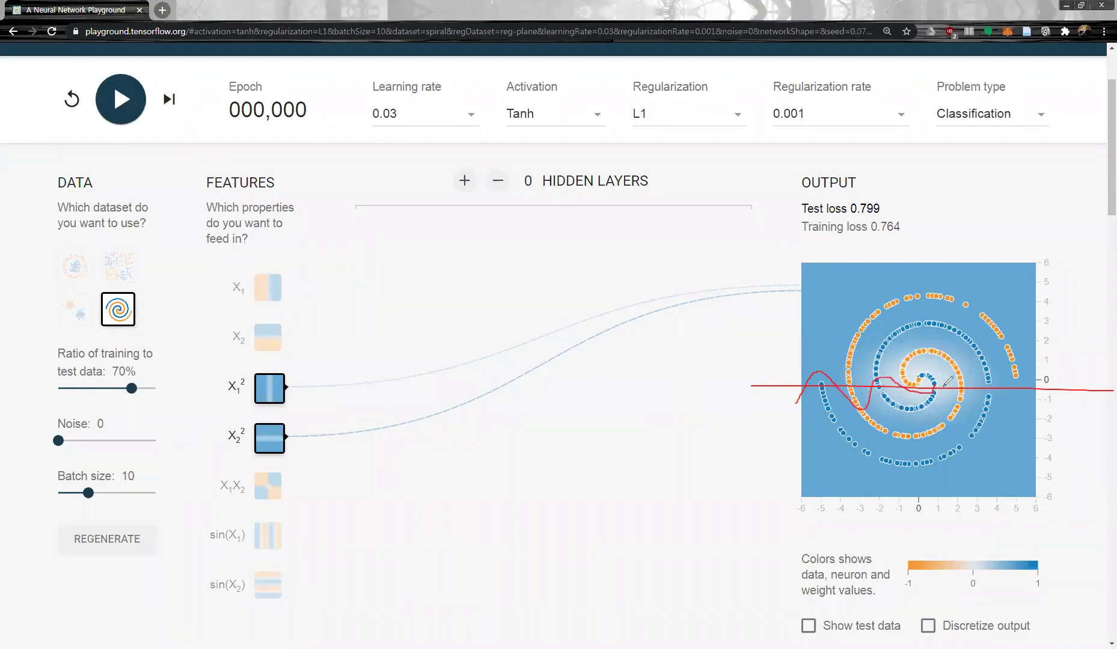
pyautogui.moveTo(954, 356); pyautogui.dragTo(957, 469)
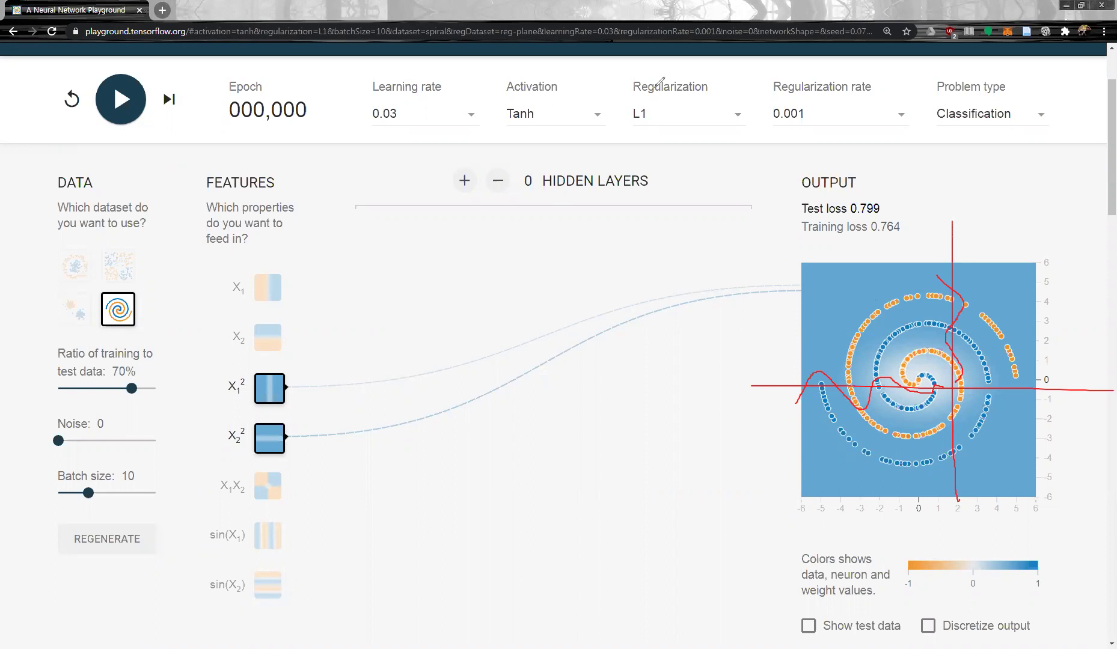
pyautogui.hotkey('ctrl', 'z')
pyautogui.hotkey('ctrl', 'z')
pyautogui.hotkey('ctrl', 'z')
pyautogui.hotkey('ctrl', 'z')
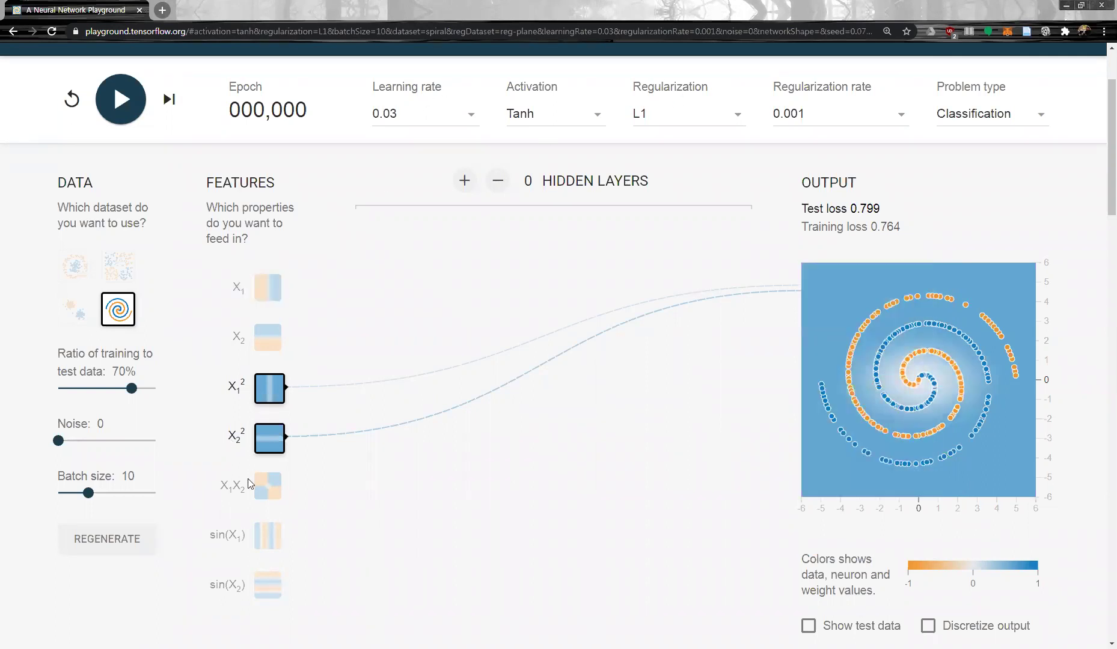
# Replace the squared features with sin(X1) and sin(X2) and train on the spiral dataset
pyautogui.click(264, 537)
pyautogui.click(267, 587)
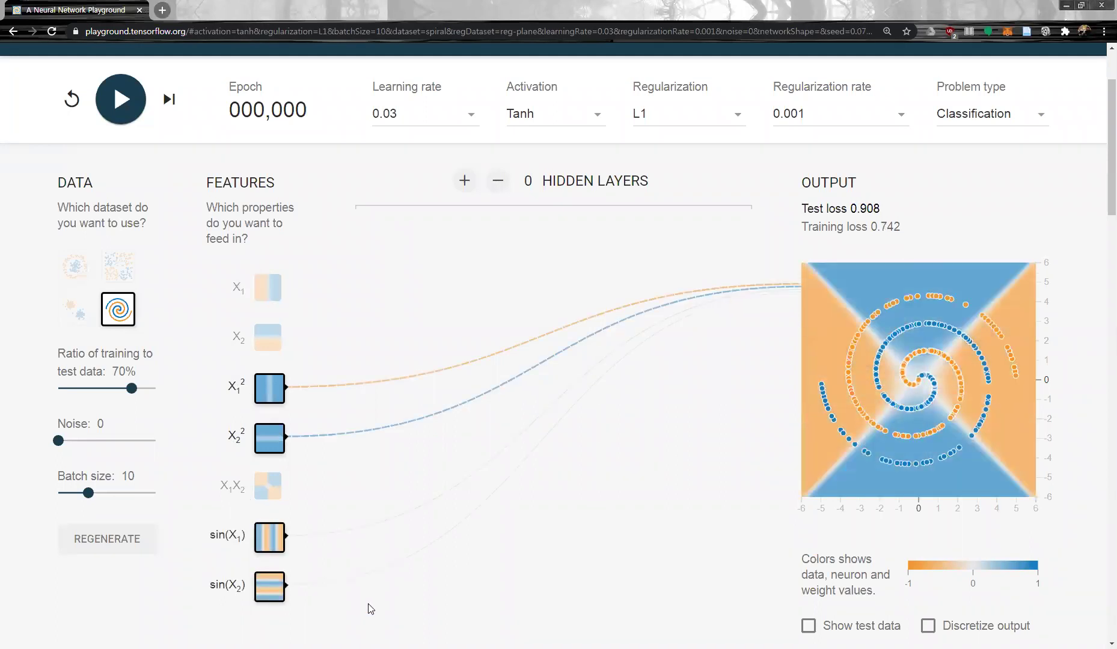
pyautogui.click(269, 387)
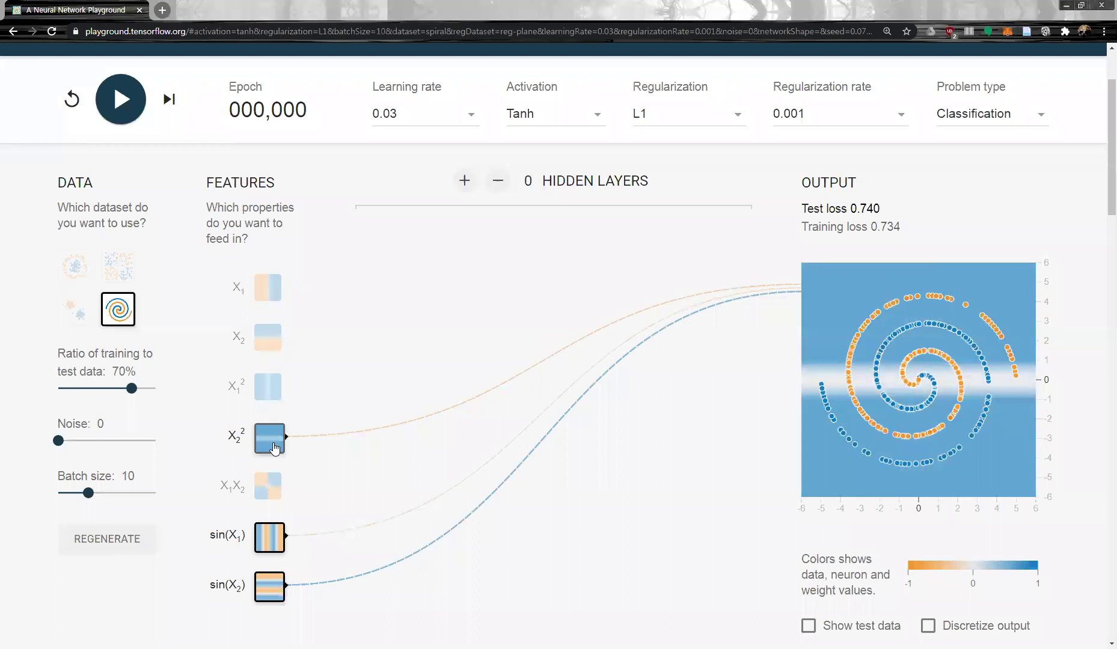
pyautogui.click(269, 438)
pyautogui.click(130, 111)
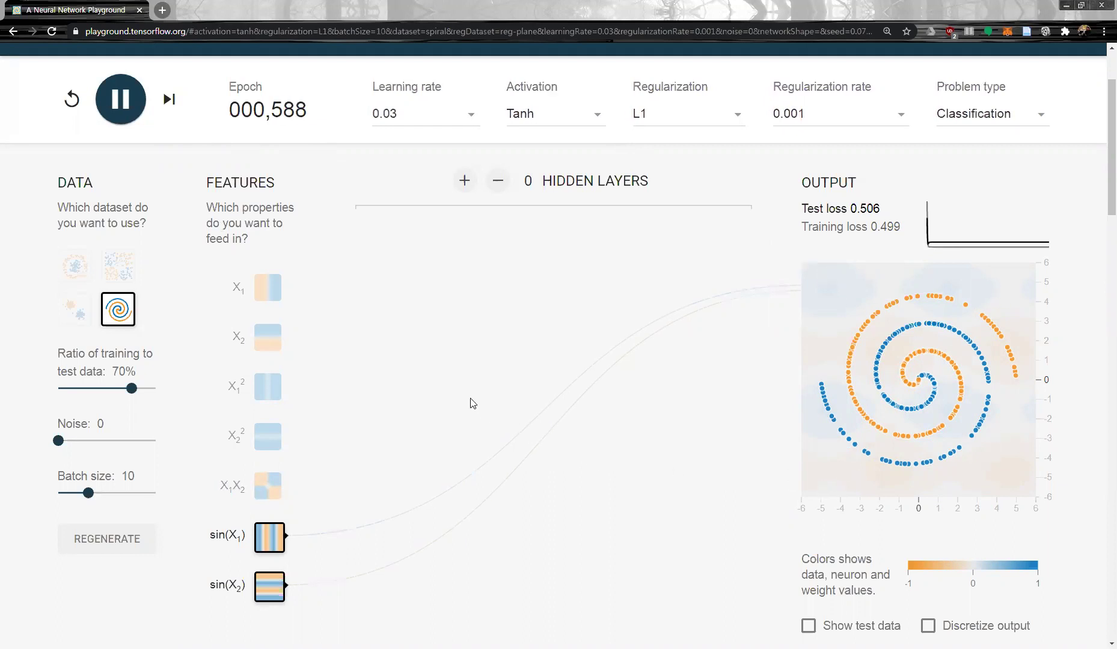
# Add the X1 and X2 features to the sine features and retrain on the spiral dataset
pyautogui.click(270, 296)
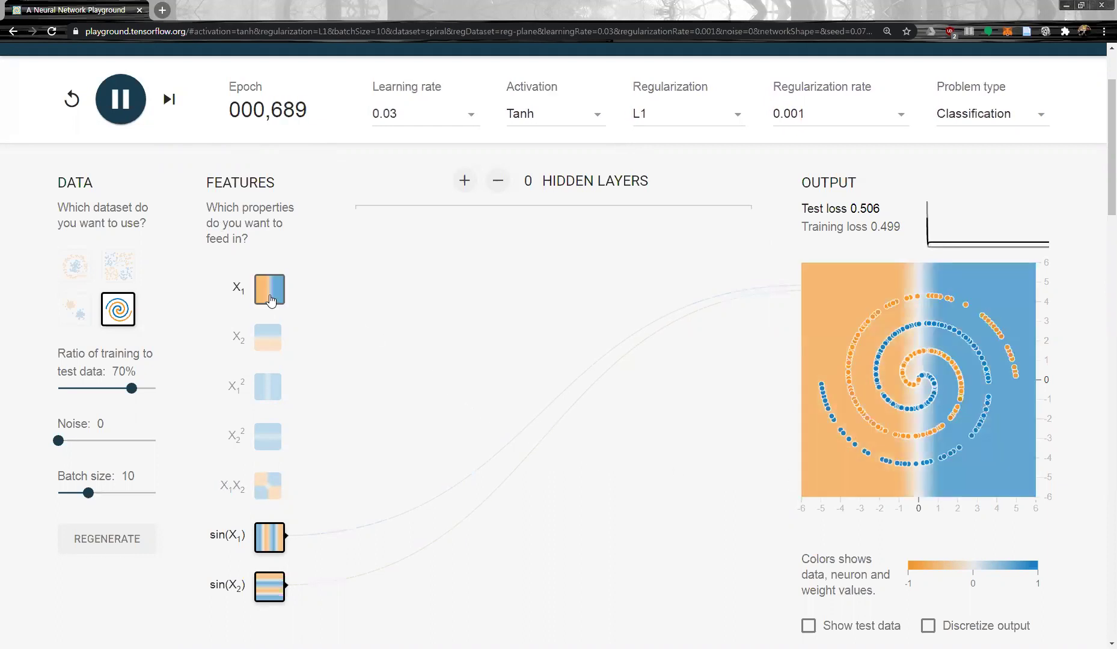
pyautogui.click(270, 338)
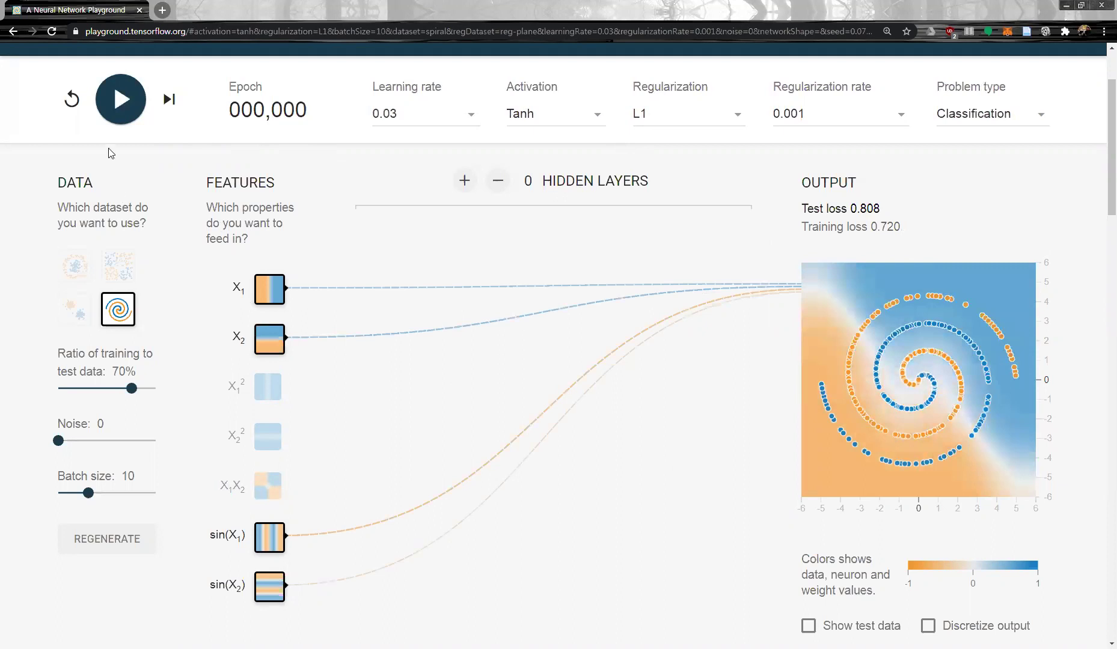
pyautogui.click(122, 112)
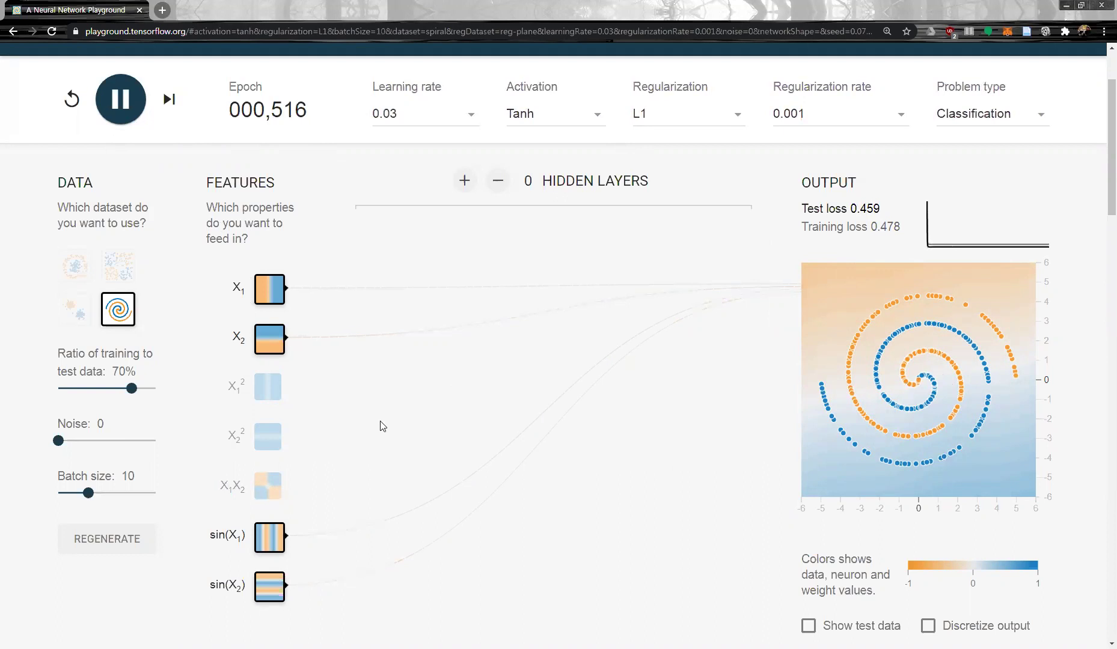
# Add the squared features X1² and X2² as well and retrain without hidden layers
pyautogui.click(265, 389)
pyautogui.click(267, 437)
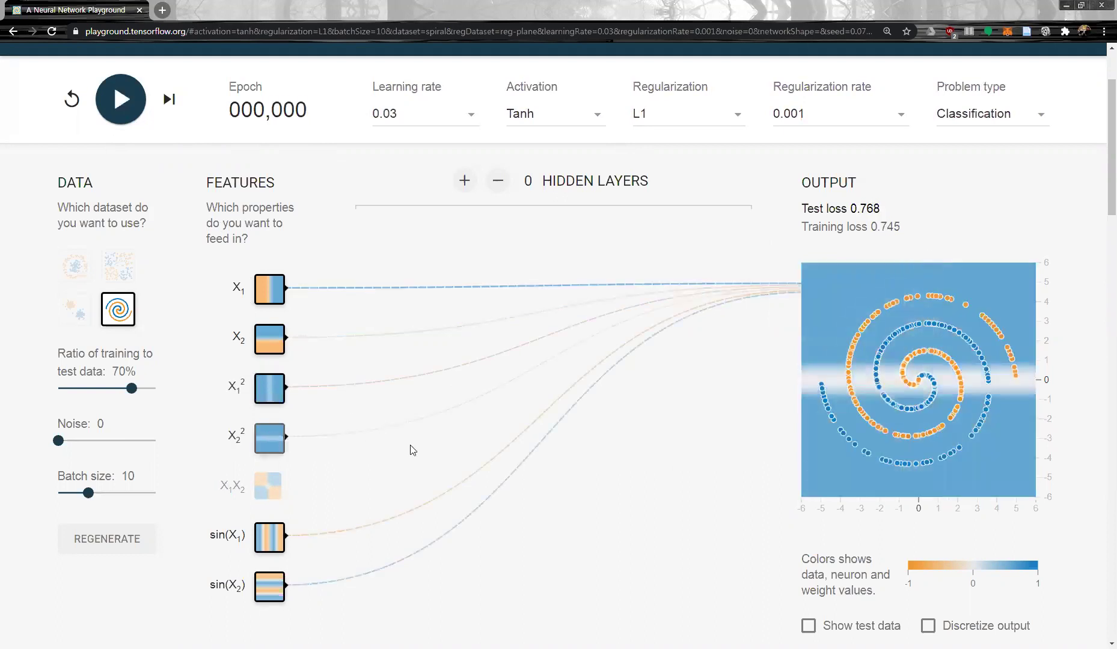
pyautogui.click(121, 100)
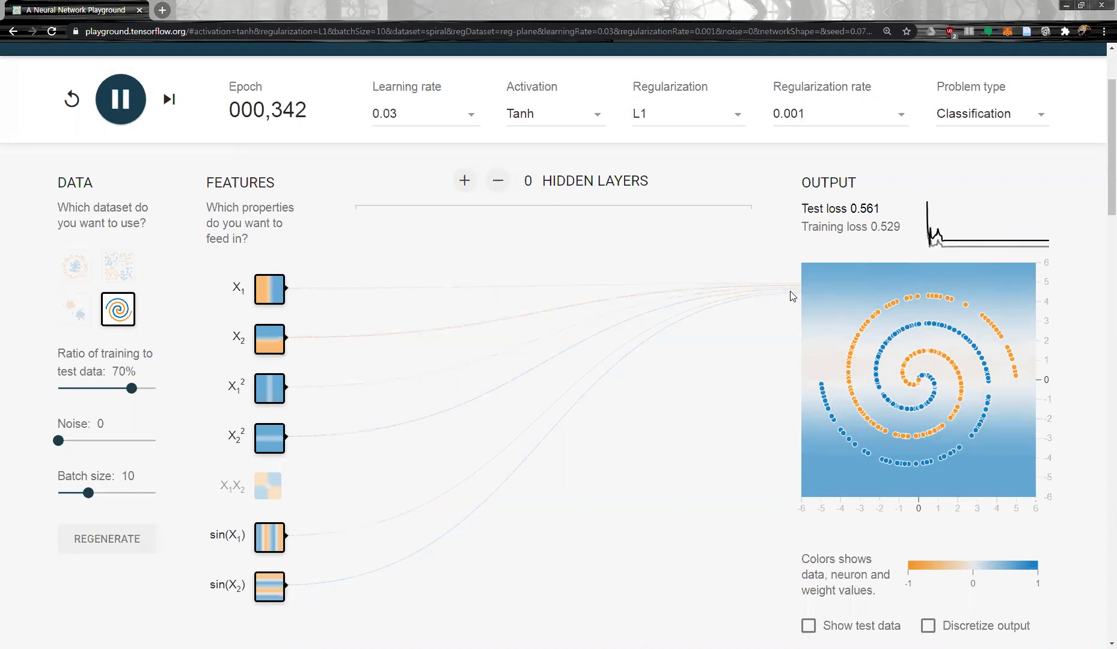
# Add one hidden layer with 8 neurons and train the network on the spiral dataset
pyautogui.click(464, 180)
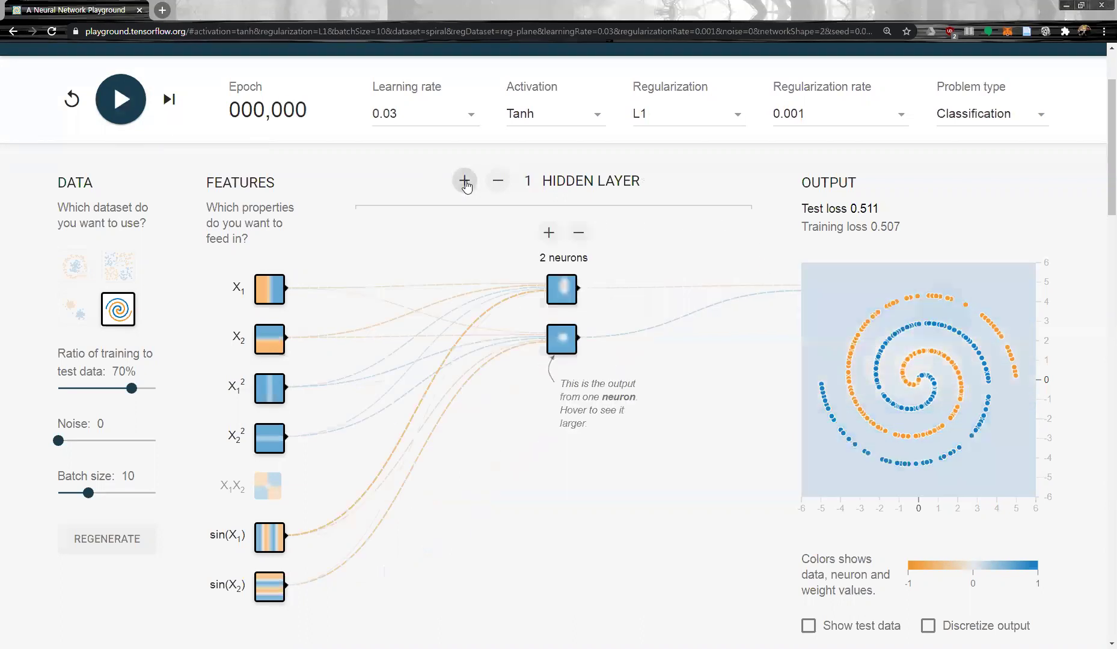
pyautogui.click(549, 233)
pyautogui.click(549, 233)
pyautogui.click(549, 234)
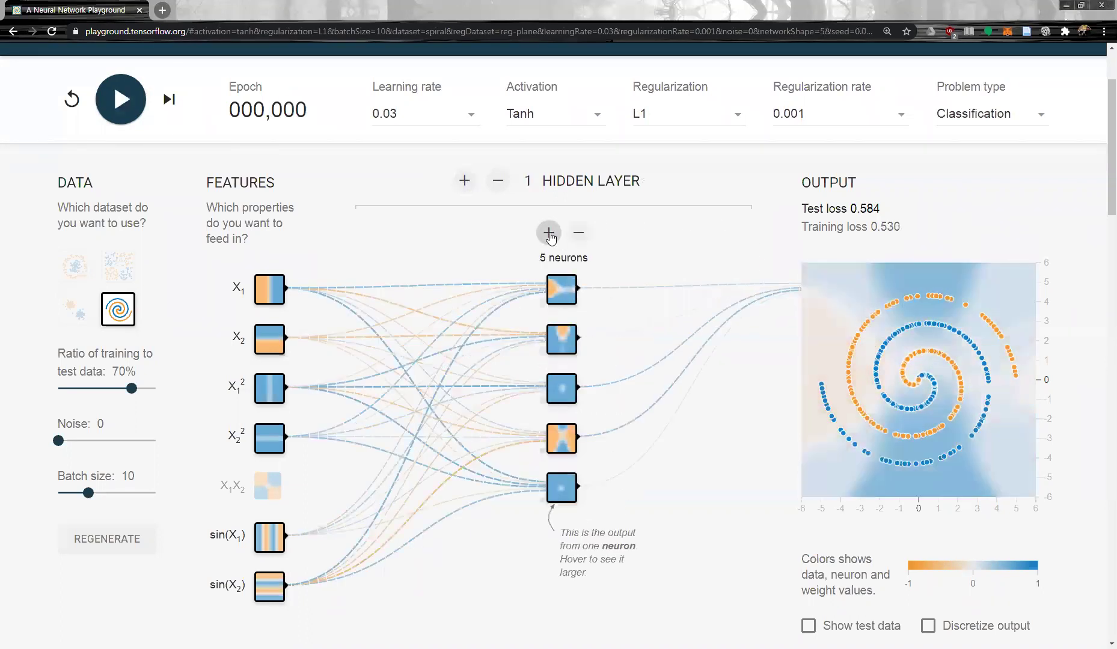
pyautogui.click(548, 233)
pyautogui.click(549, 233)
pyautogui.click(549, 234)
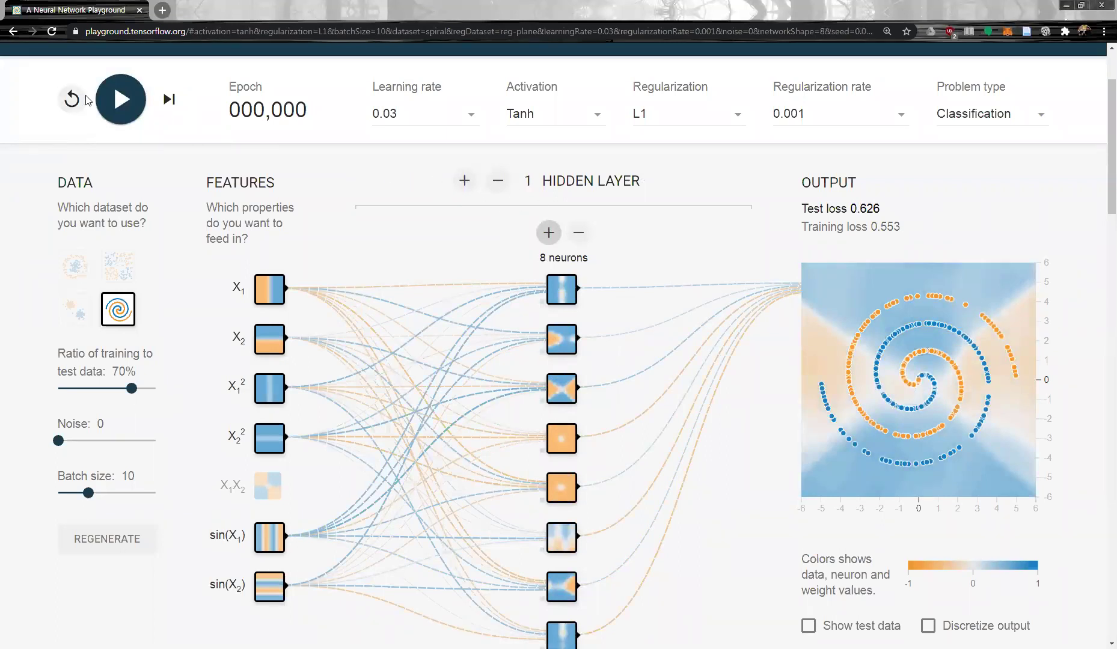
pyautogui.click(110, 101)
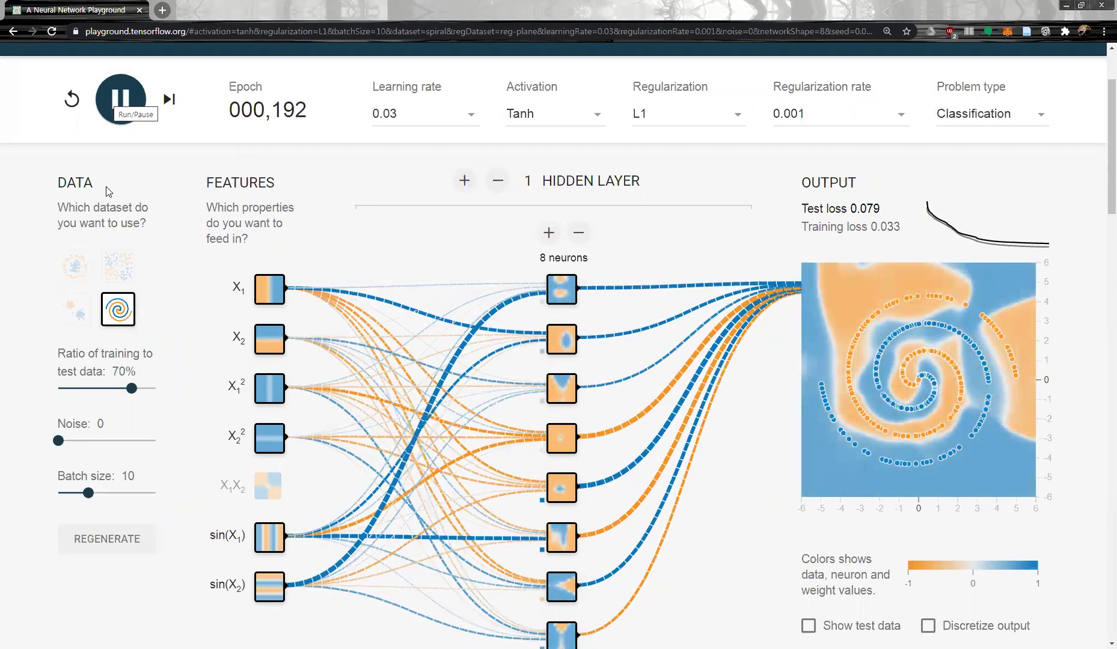
# Enable the X1X2 product feature and retrain the network with its 8-neuron hidden layer
pyautogui.click(258, 484)
pyautogui.click(124, 95)
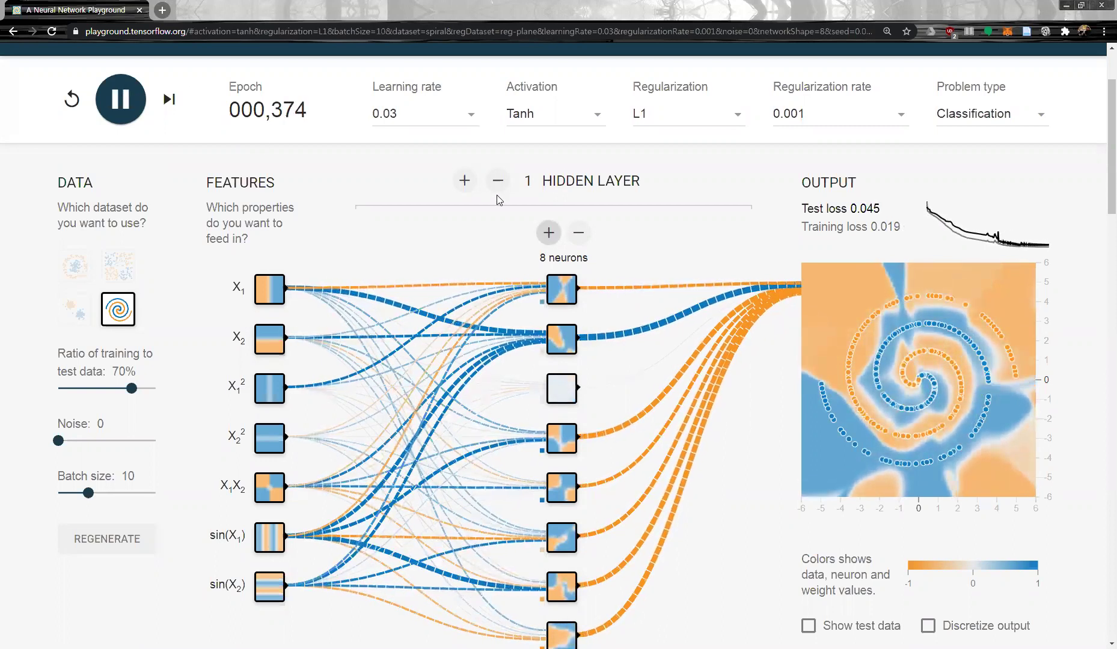
# Add a second hidden layer with 8 neurons, train the network, and highlight the test and training loss
pyautogui.click(464, 182)
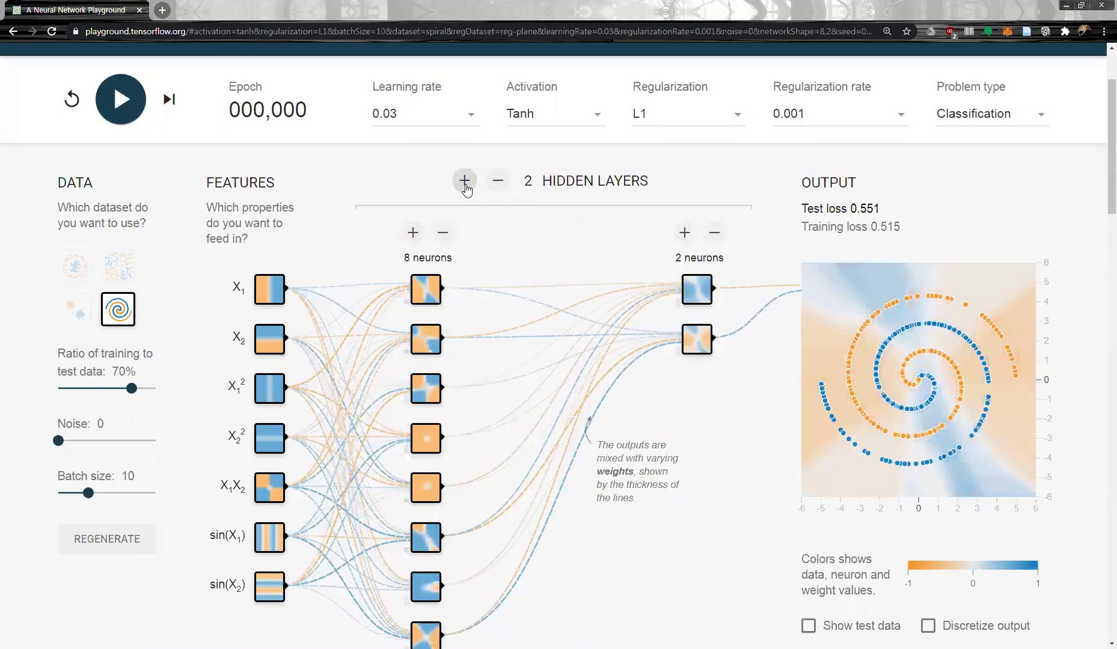
pyautogui.click(686, 234)
pyautogui.click(686, 234)
pyautogui.click(685, 233)
pyautogui.click(685, 232)
pyautogui.click(685, 232)
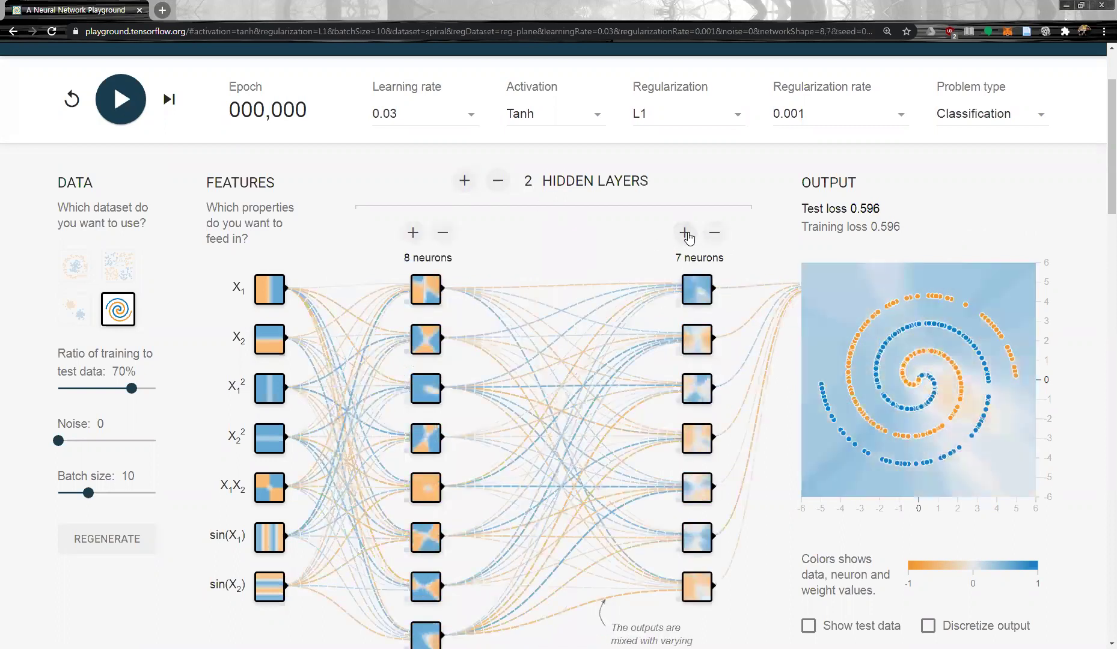
pyautogui.click(684, 232)
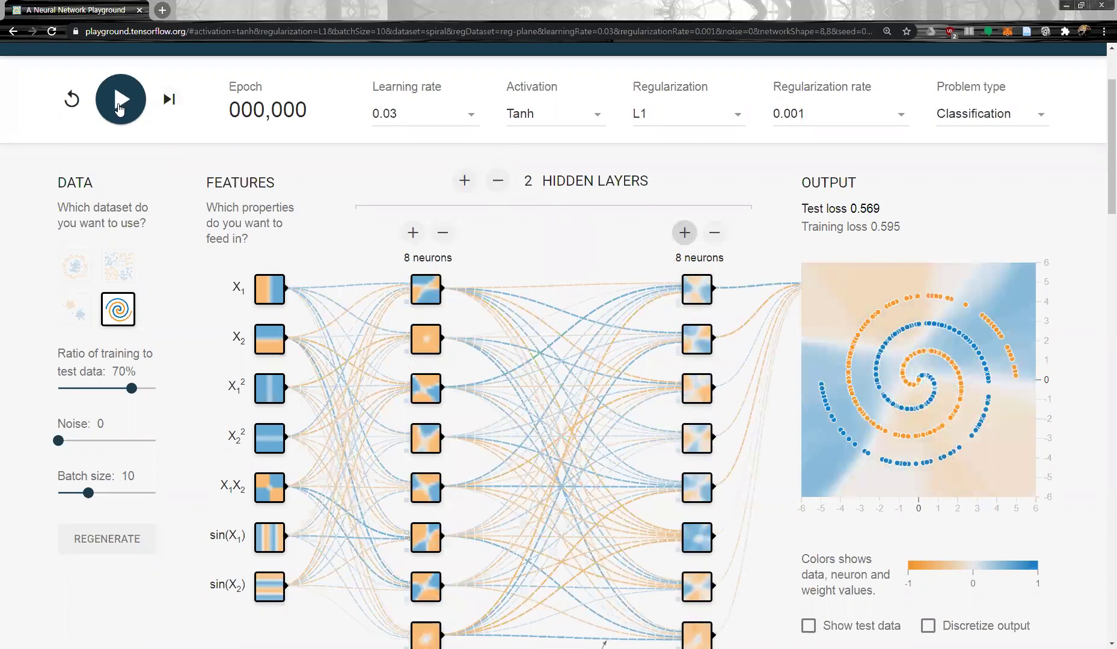
pyautogui.click(120, 109)
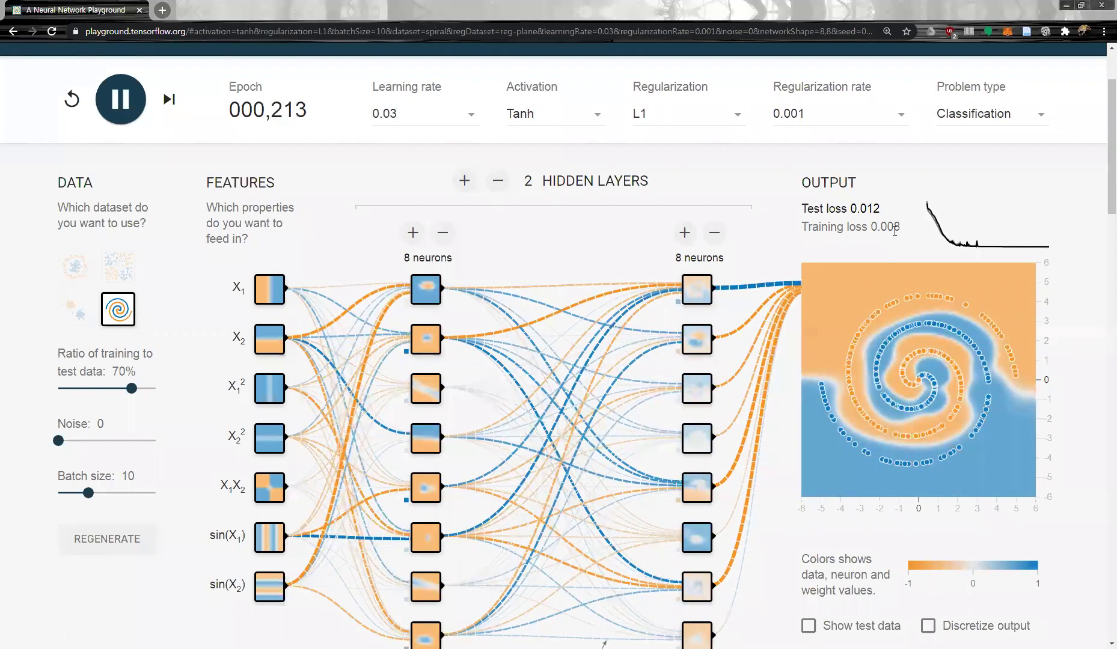
pyautogui.moveTo(941, 234); pyautogui.dragTo(823, 209)
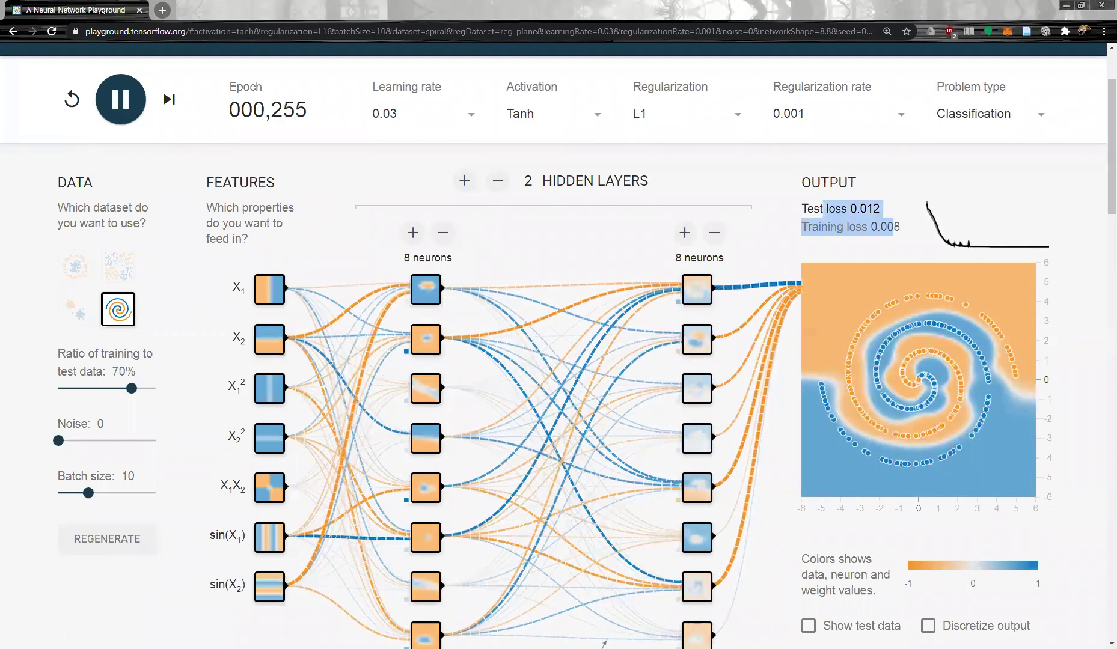
# Add a third hidden layer to the spiral network
pyautogui.moveTo(787, 306)
pyautogui.scroll(-1, 787, 306)
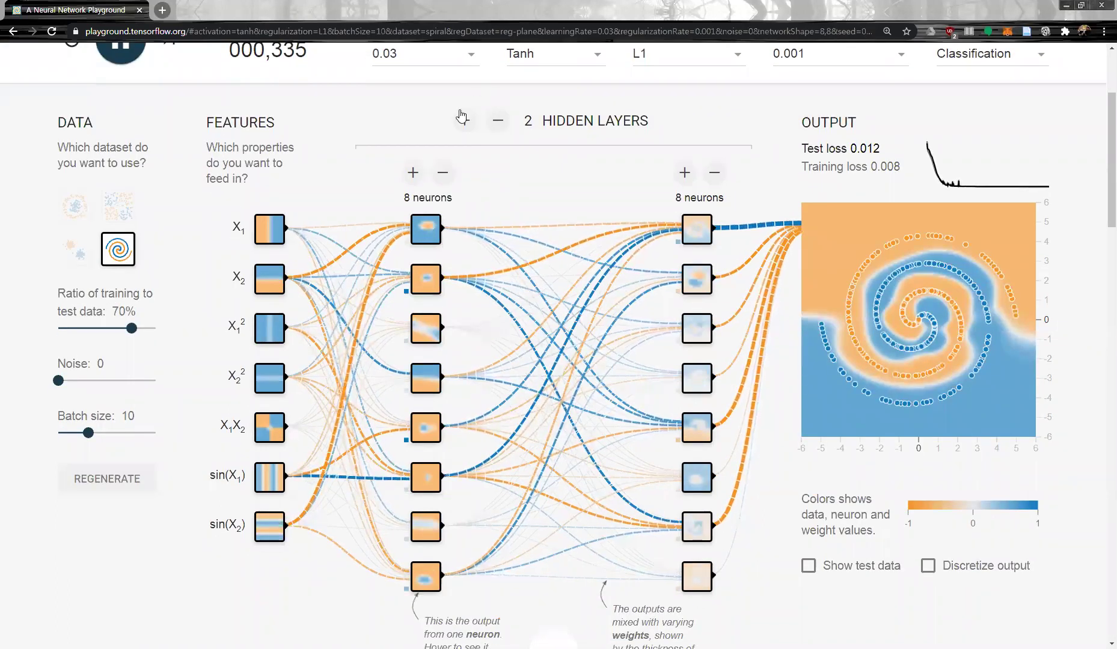
pyautogui.click(462, 120)
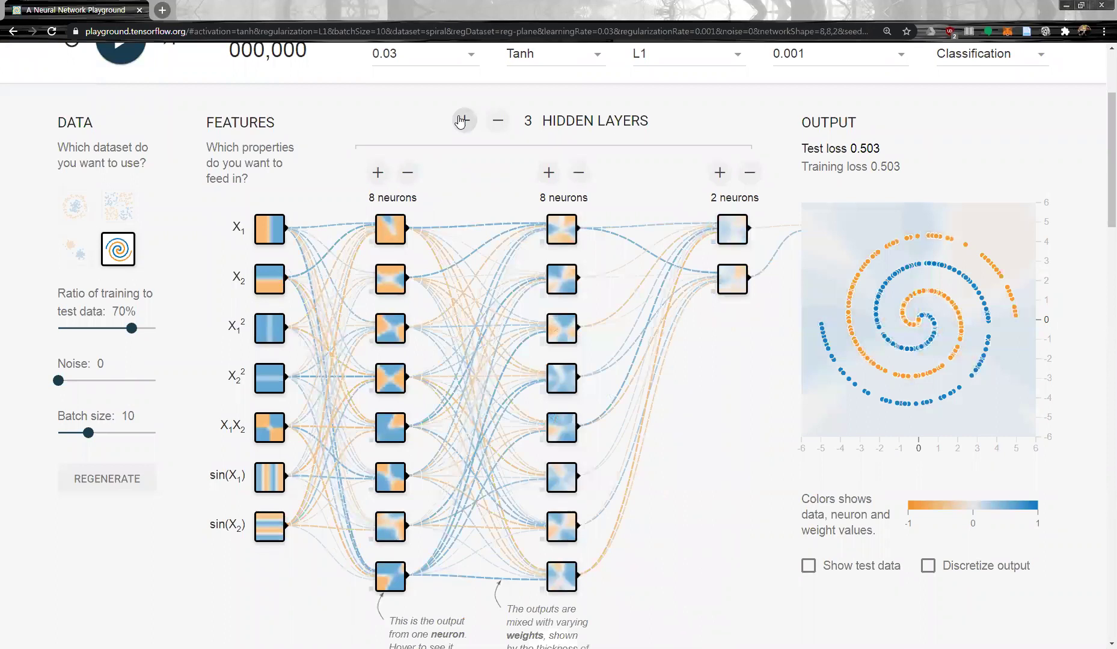
pyautogui.click(462, 120)
pyautogui.click(461, 121)
pyautogui.click(463, 121)
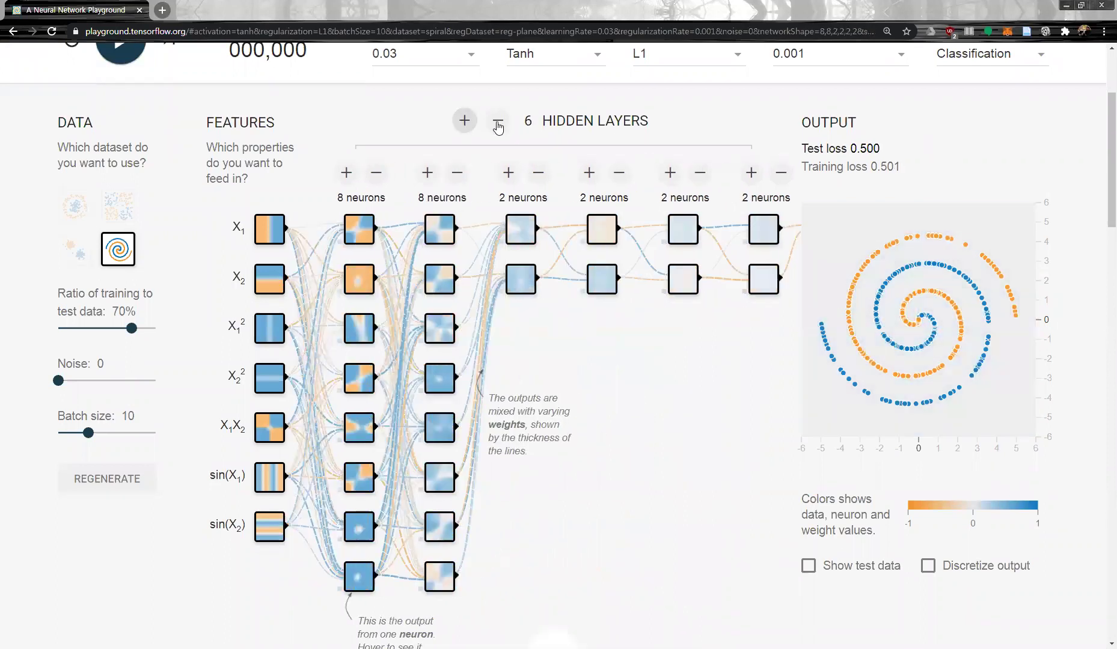
pyautogui.click(497, 122)
pyautogui.click(498, 122)
pyautogui.click(498, 122)
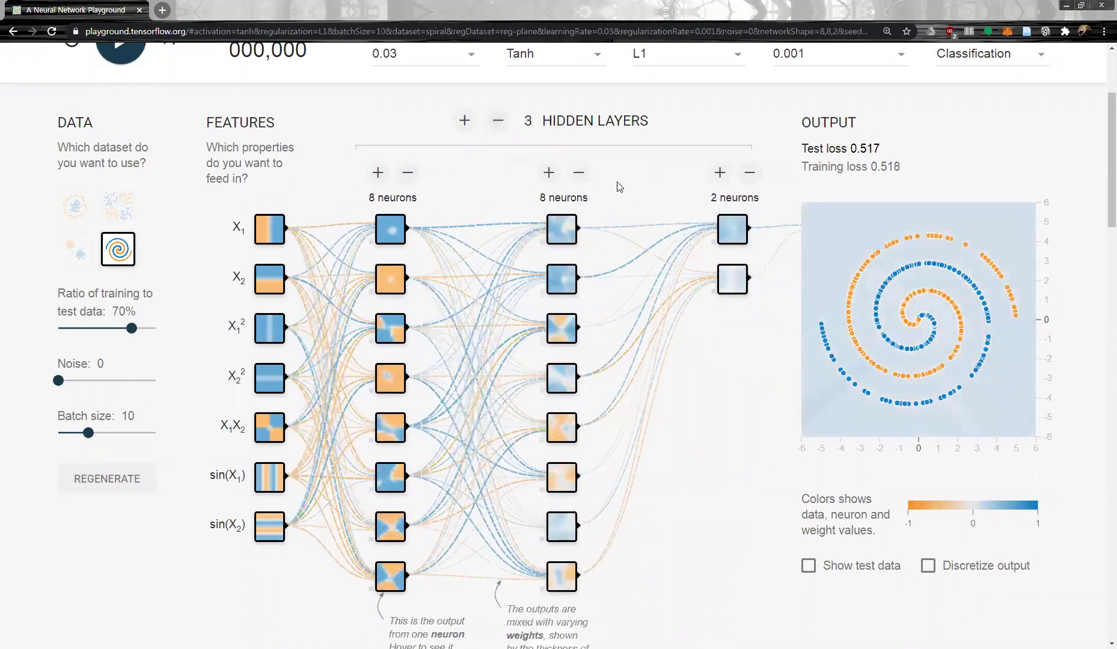
# Increase the third hidden layer to 8 neurons and train the three-layer network on the spiral dataset
pyautogui.click(719, 181)
pyautogui.click(719, 180)
pyautogui.click(719, 180)
pyautogui.click(720, 180)
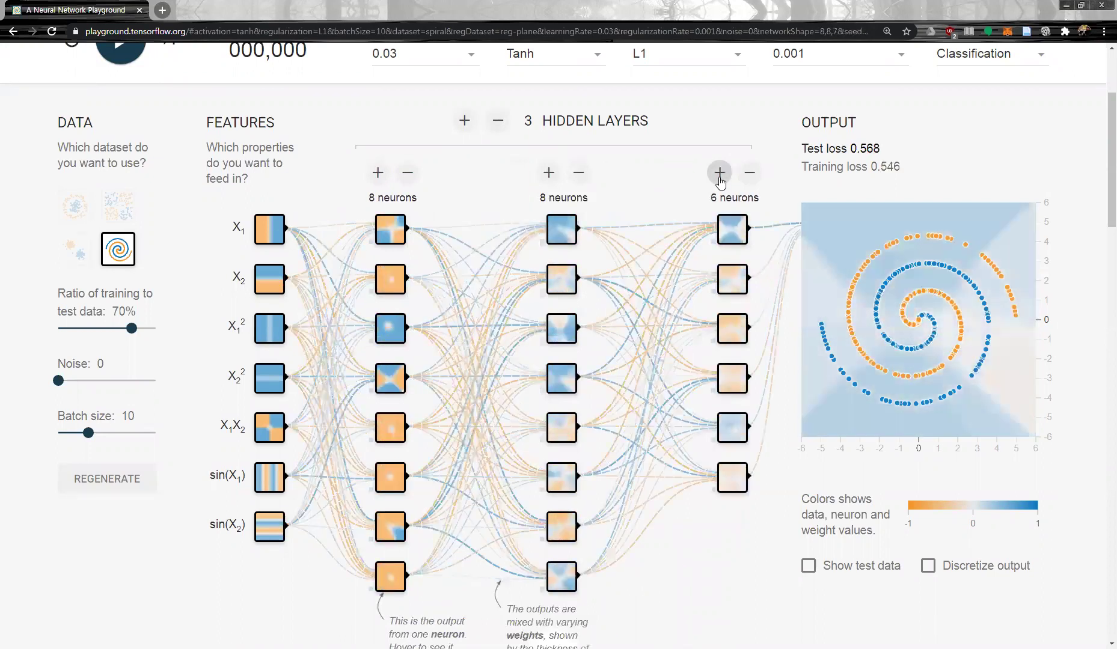
pyautogui.click(720, 180)
pyautogui.click(720, 180)
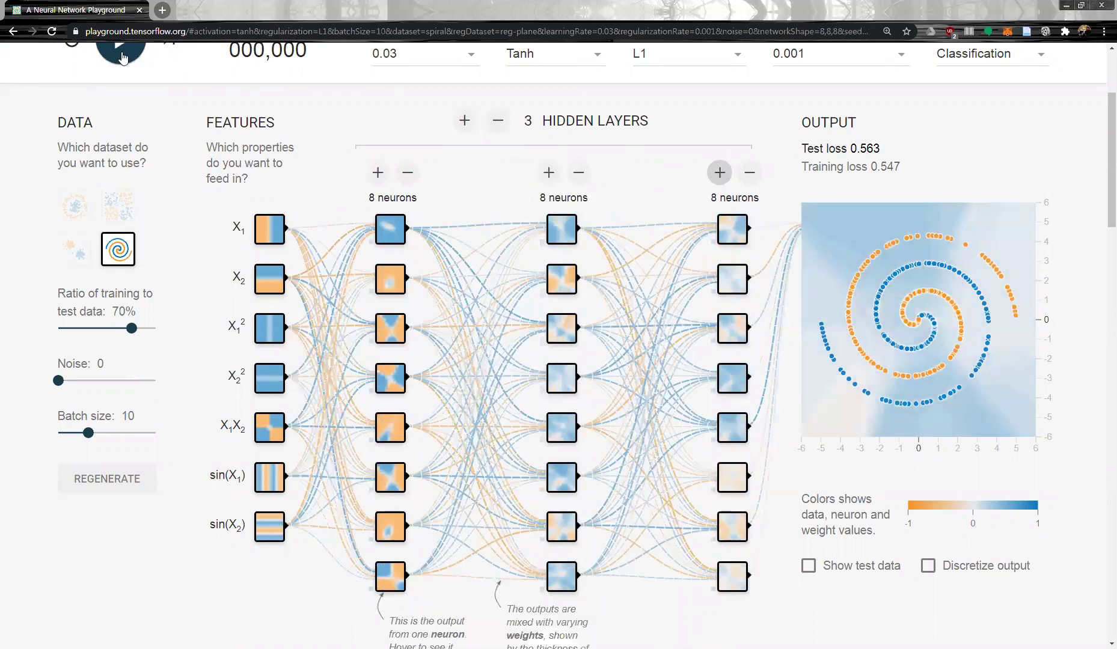
pyautogui.click(121, 56)
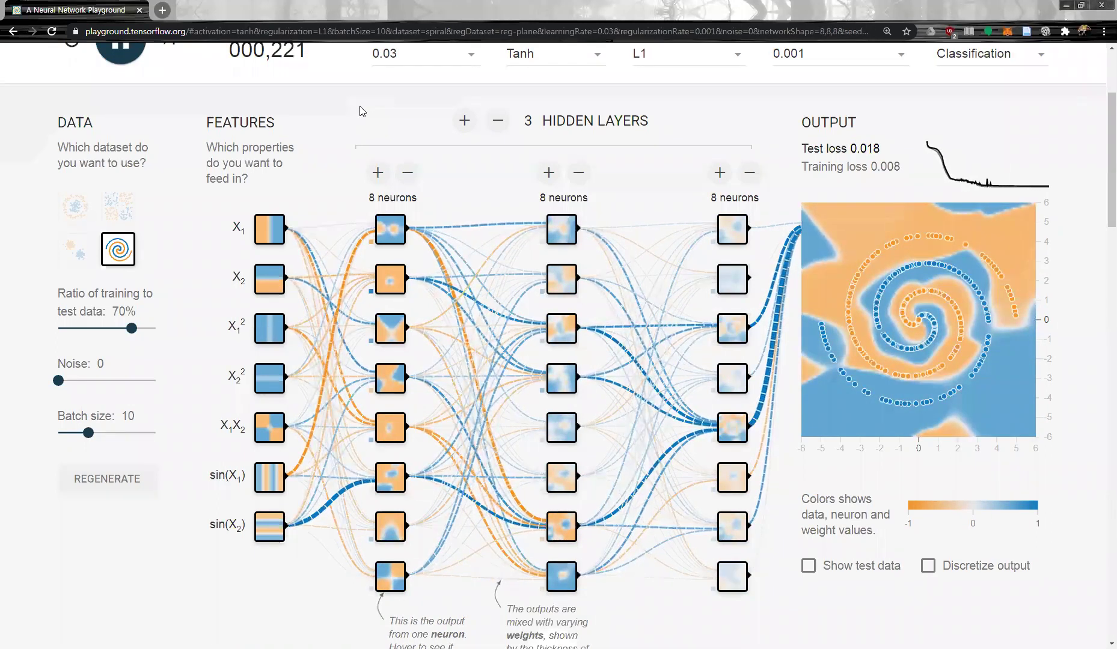
# Expand the network to six hidden layers and increase the fourth layer to 8 neurons
pyautogui.click(465, 121)
pyautogui.click(470, 123)
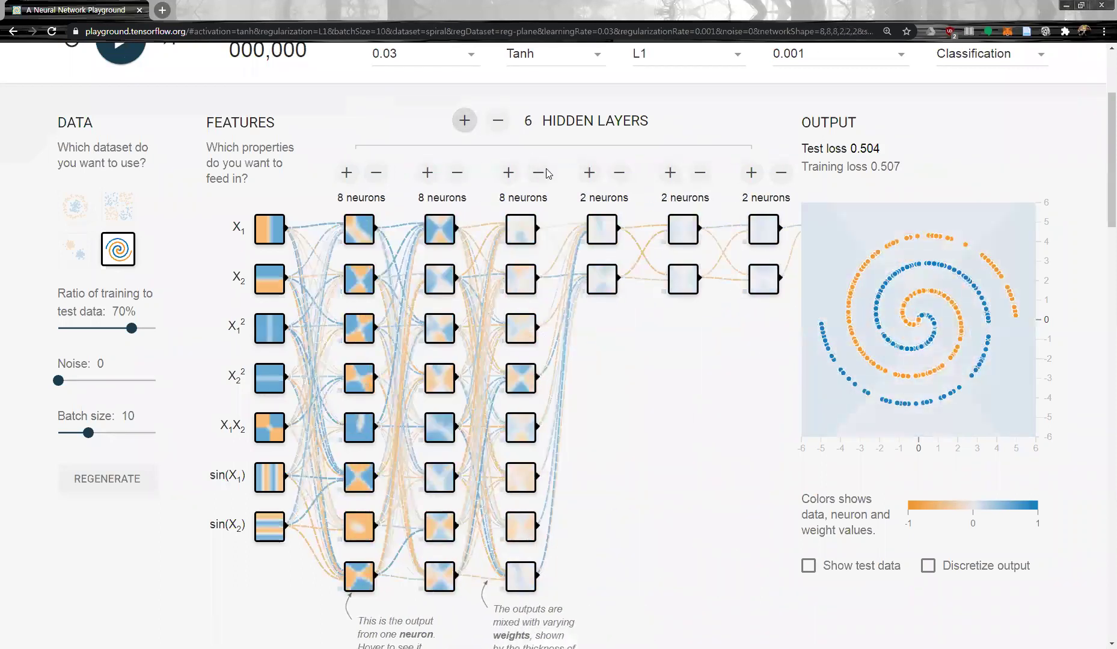
pyautogui.click(587, 176)
pyautogui.click(588, 174)
pyautogui.click(589, 173)
pyautogui.click(589, 173)
pyautogui.click(589, 173)
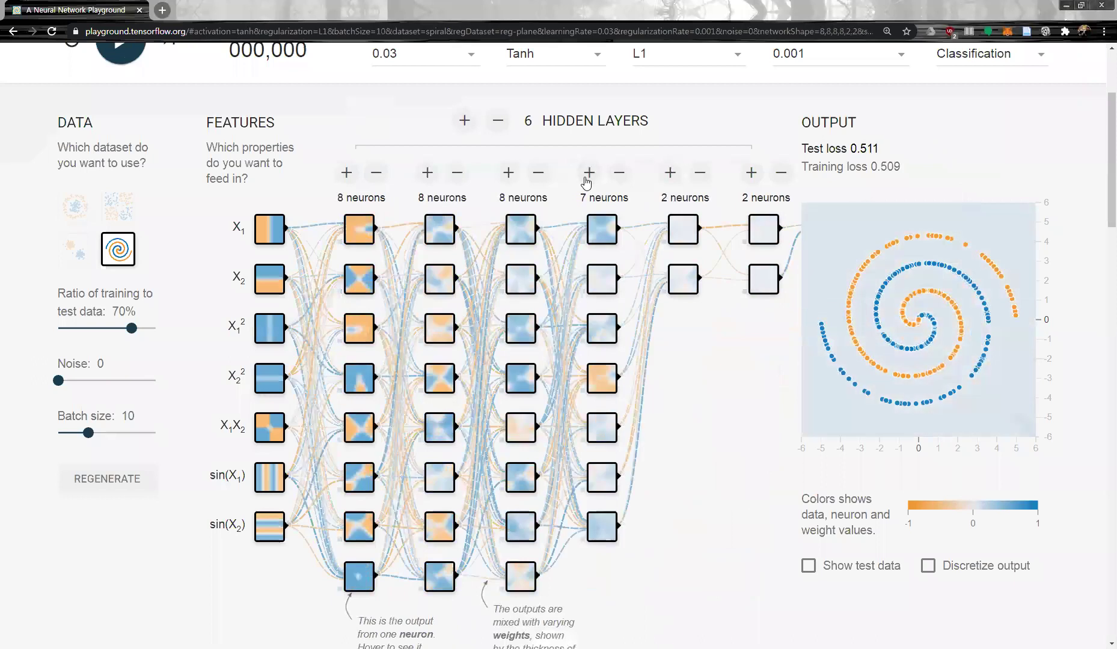
pyautogui.click(588, 173)
# Increase the fifth and sixth hidden layers to 8 neurons each and start training the network
pyautogui.click(669, 173)
pyautogui.click(669, 173)
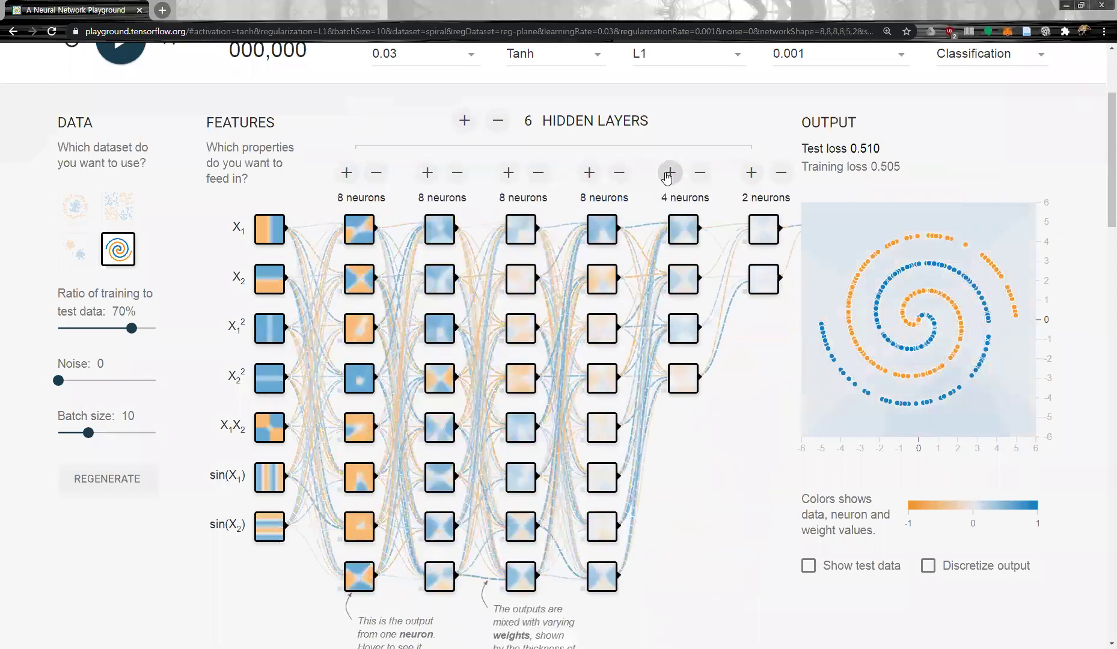
pyautogui.click(670, 173)
pyautogui.click(669, 174)
pyautogui.click(669, 174)
pyautogui.click(669, 173)
pyautogui.click(750, 173)
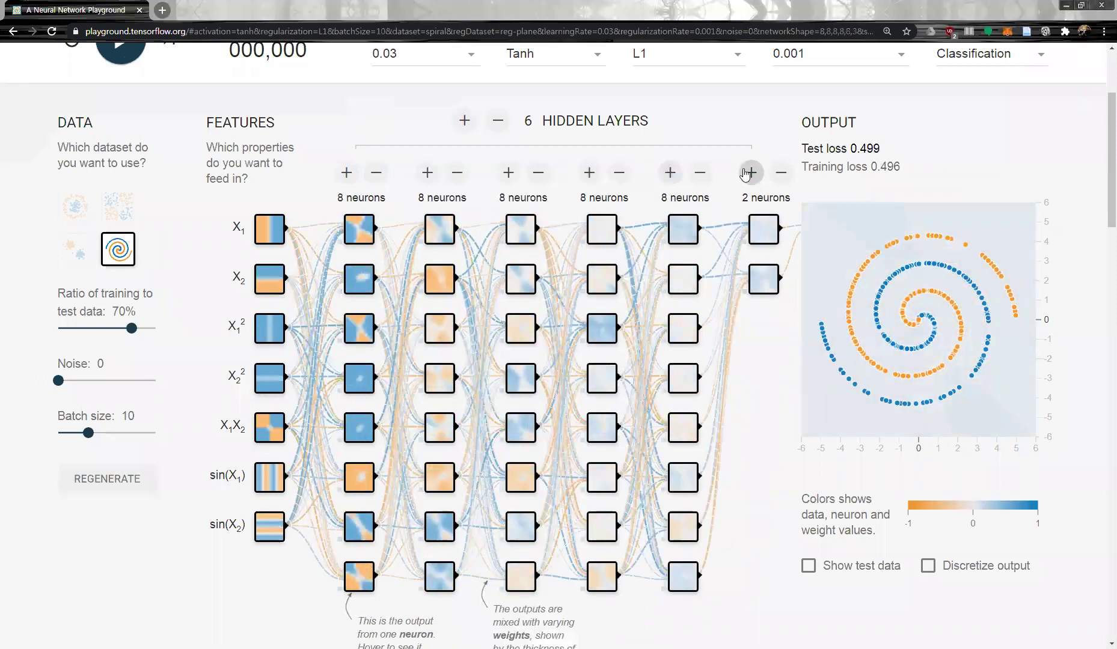
pyautogui.click(750, 174)
pyautogui.click(749, 173)
pyautogui.click(750, 174)
pyautogui.click(750, 173)
pyautogui.click(748, 173)
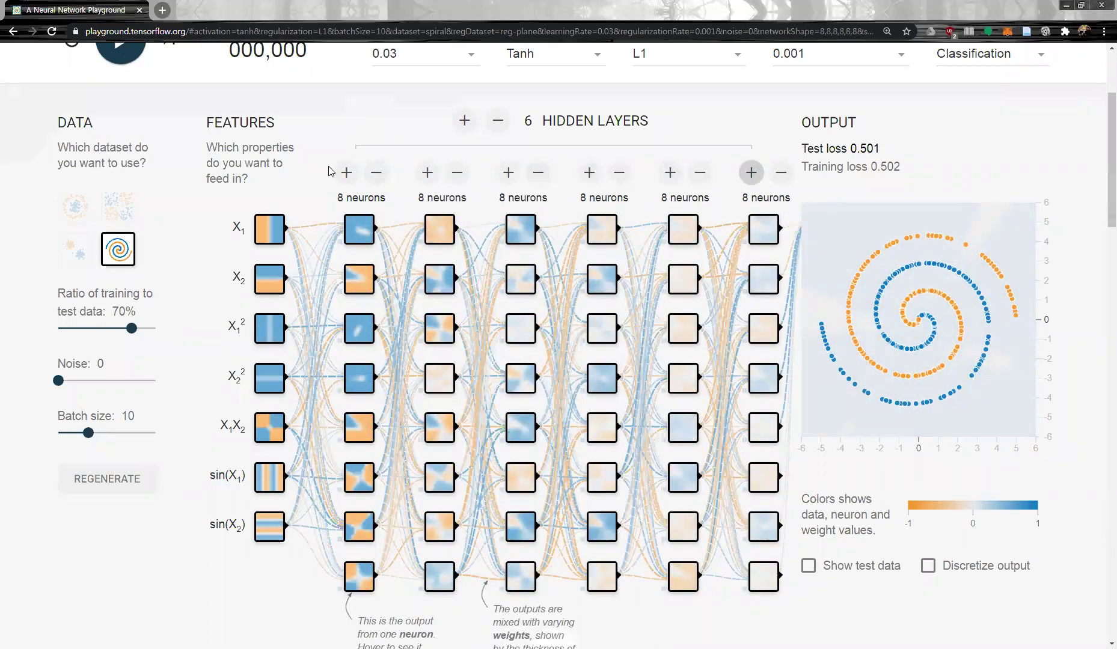
pyautogui.click(119, 65)
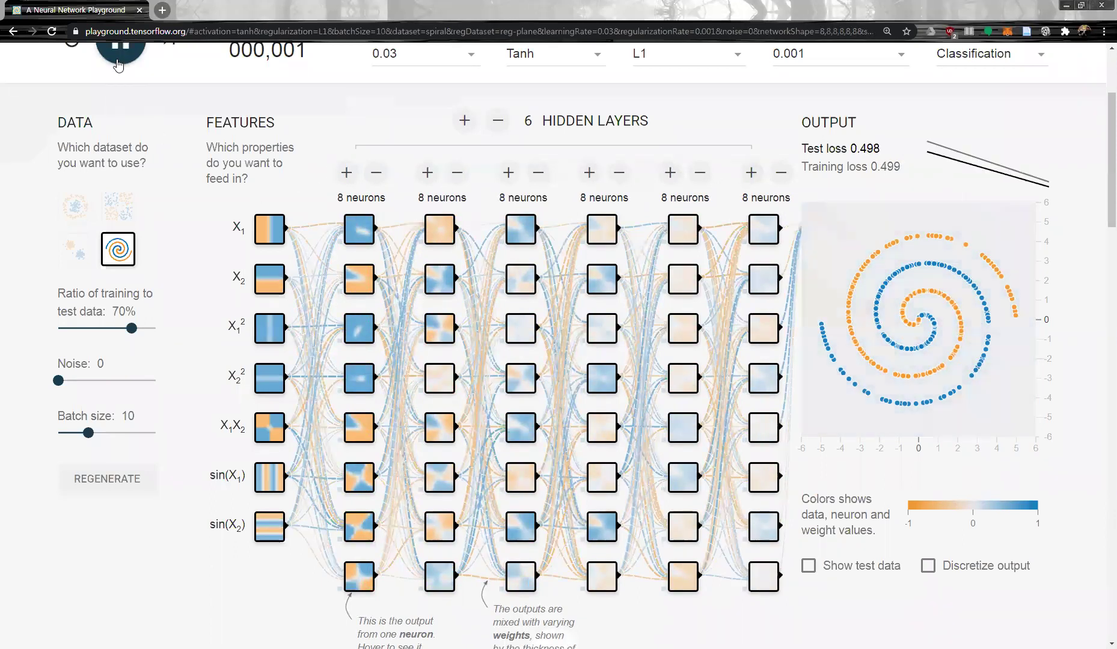
# Change the activation function to ReLU and retrain the six-layer network
pyautogui.scroll(2, 730, 174)
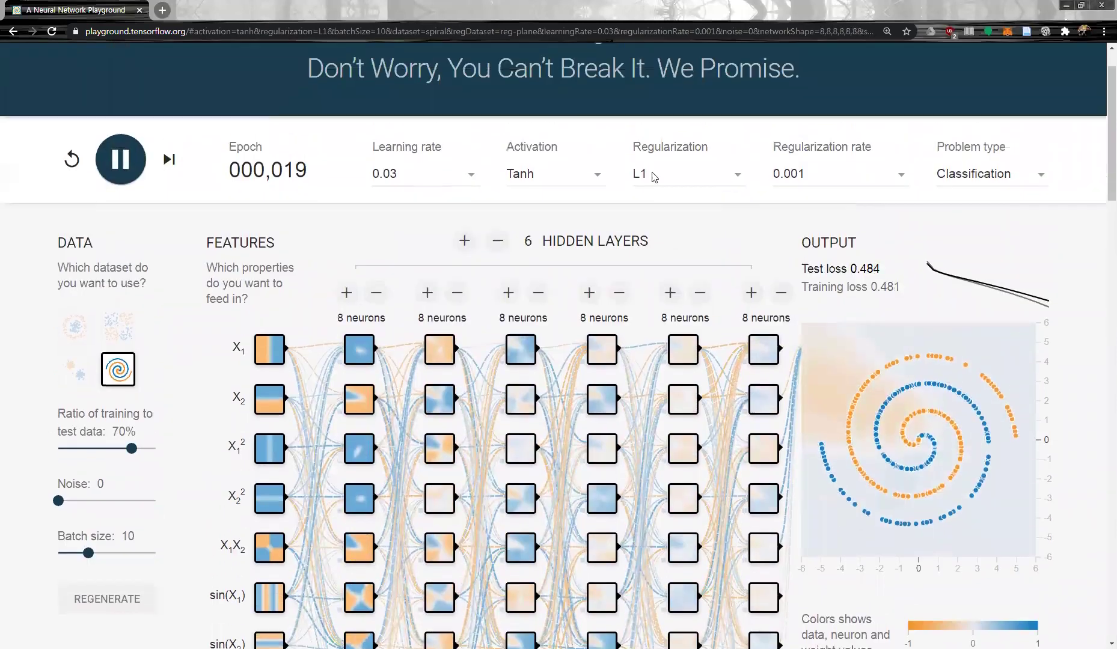
pyautogui.click(553, 180)
pyautogui.click(549, 194)
pyautogui.click(116, 175)
pyautogui.scroll(-1, 119, 176)
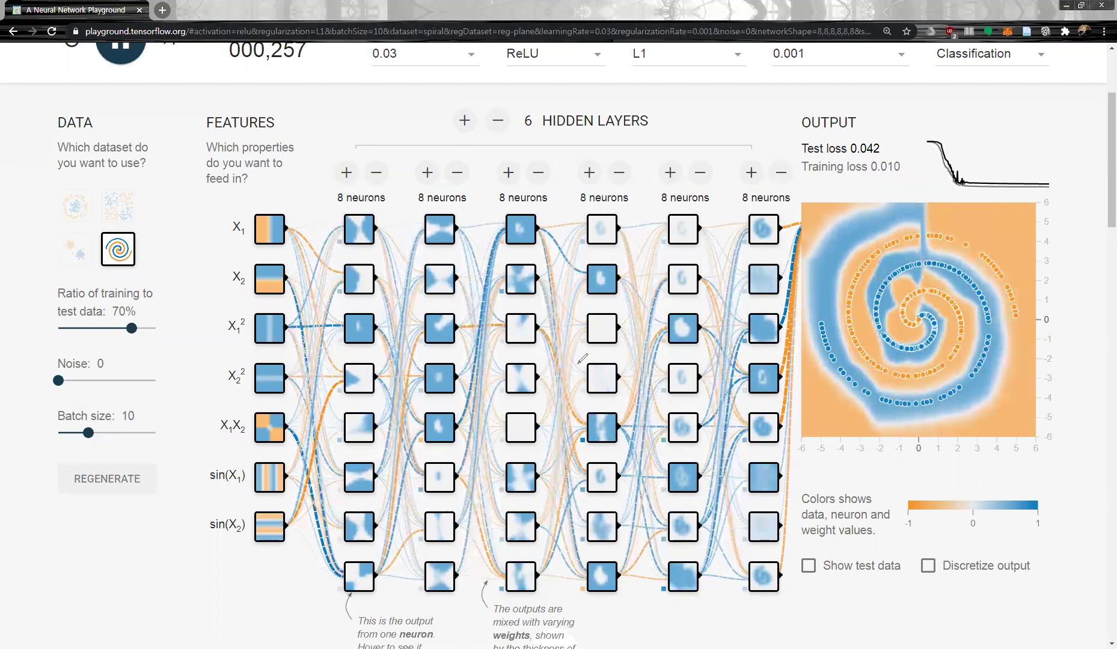
# Circle the blank fifth neuron in the third hidden layer and the blank third neuron in the fourth
pyautogui.moveTo(552, 419); pyautogui.dragTo(541, 441)
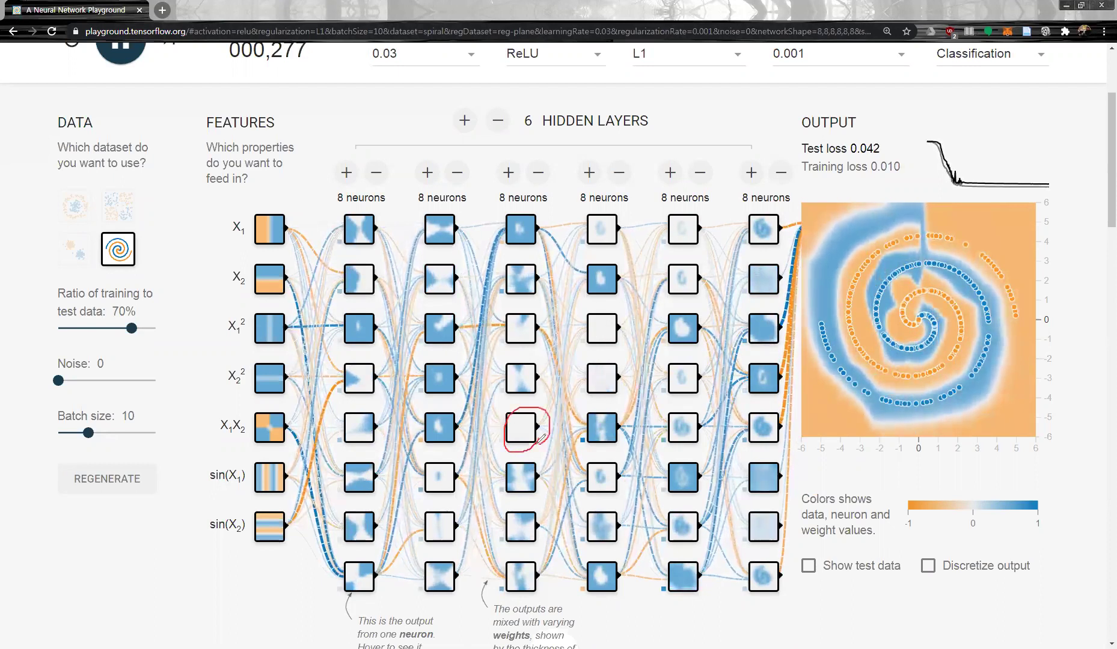
pyautogui.moveTo(607, 312); pyautogui.dragTo(619, 334)
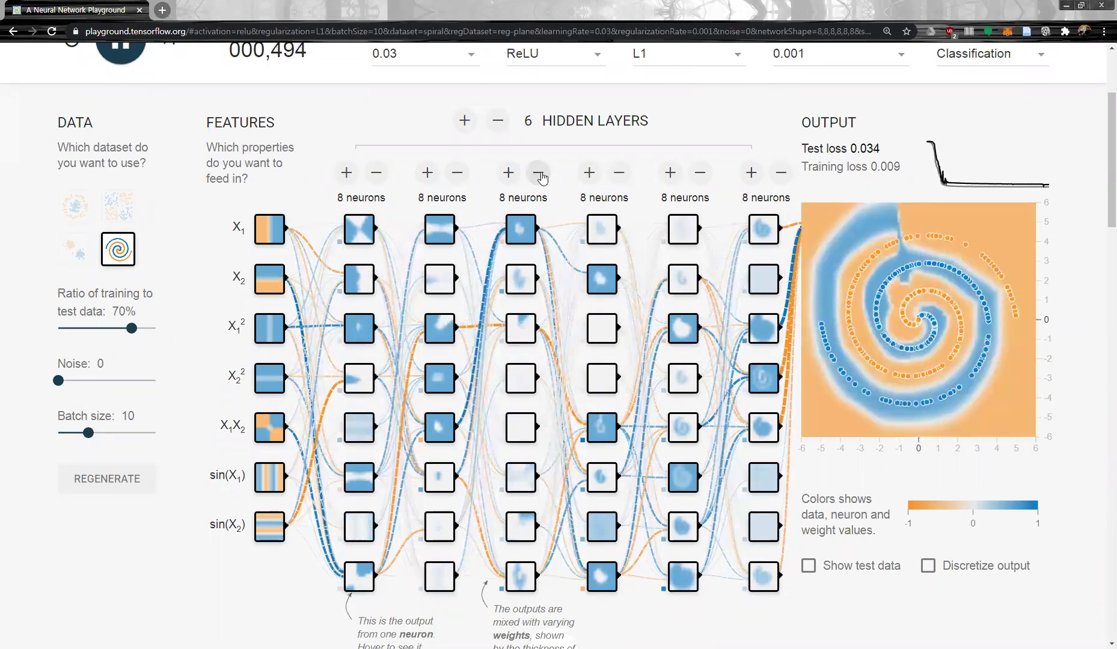
# Reduce the third and fourth hidden layers to 6 neurons each and retrain the network
pyautogui.doubleClick(539, 173)
pyautogui.click(620, 173)
pyautogui.click(619, 173)
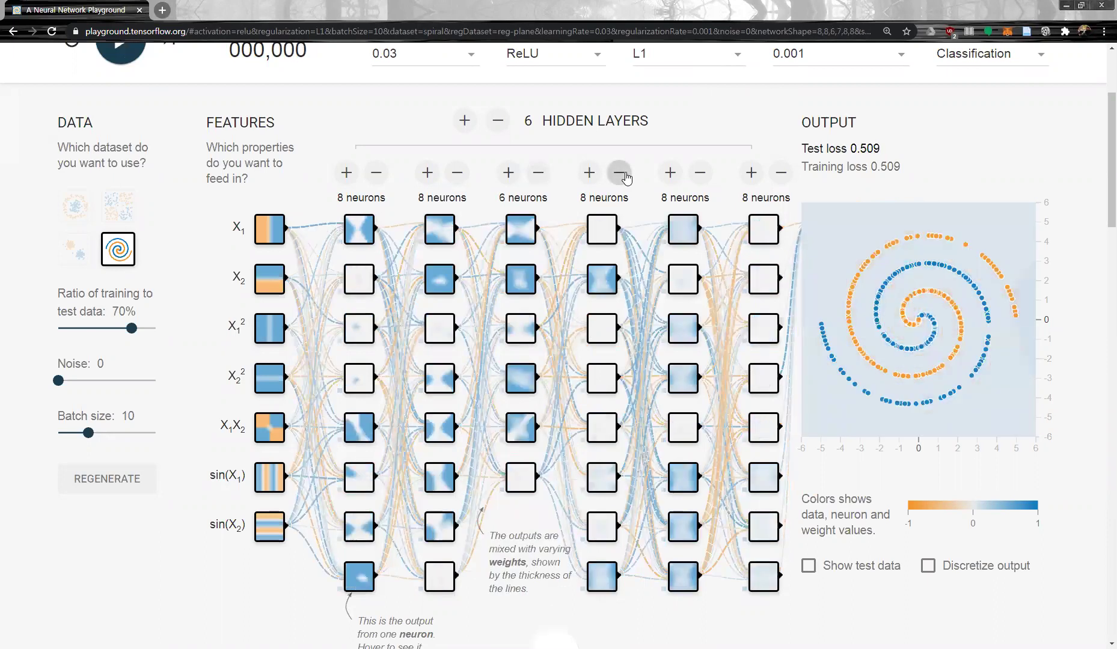
pyautogui.click(122, 59)
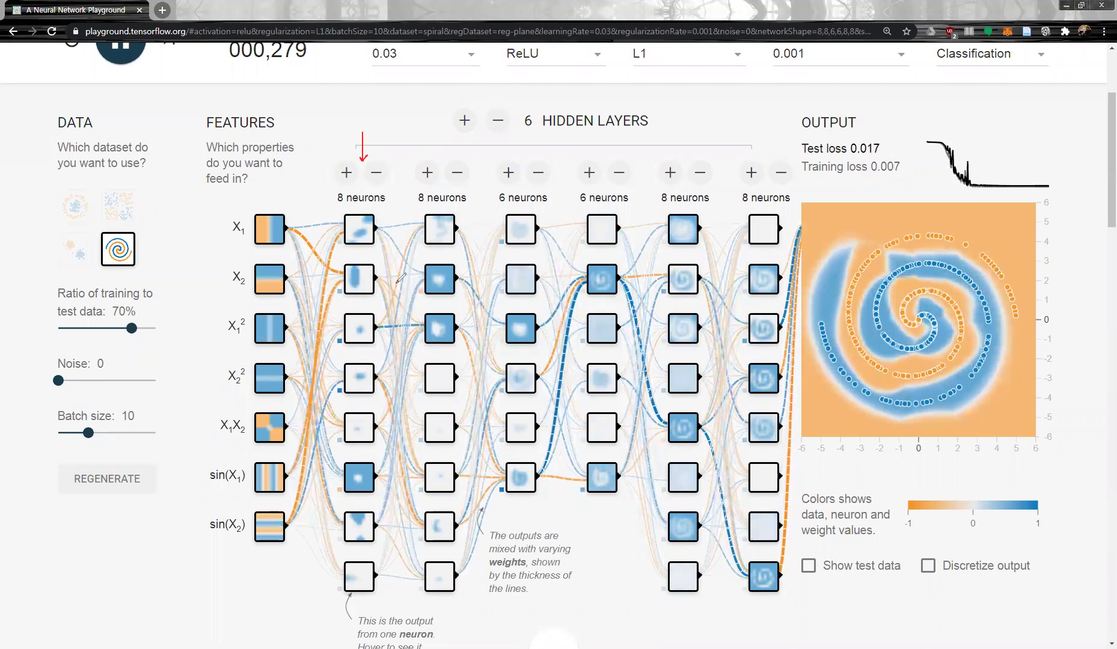
# Annotate the network by outlining the first hidden layer, underlining the middle layers' neuron counts, circling last-layer spiral neurons, and drawing an arrow across the layers
pyautogui.moveTo(386, 217); pyautogui.dragTo(386, 491)
pyautogui.moveTo(389, 562)
pyautogui.mouseDown()
pyautogui.moveTo(360, 592)
pyautogui.moveTo(352, 421)
pyautogui.moveTo(366, 264)
pyautogui.mouseUp()
pyautogui.moveTo(414, 207); pyautogui.dragTo(611, 206)
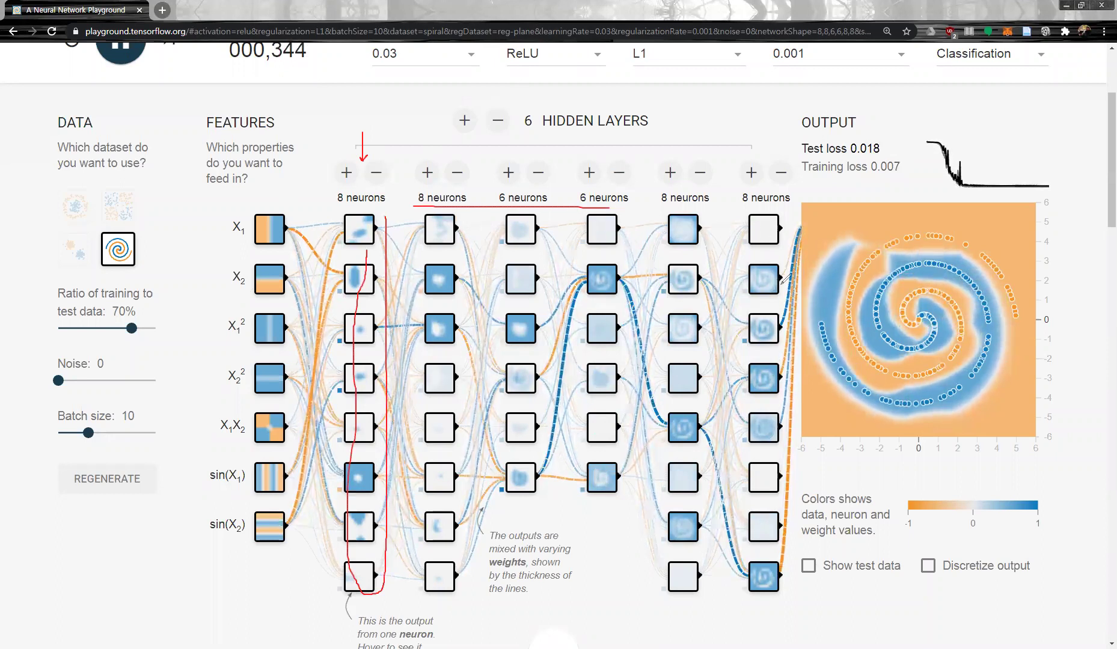
pyautogui.moveTo(743, 265)
pyautogui.mouseDown()
pyautogui.moveTo(781, 283)
pyautogui.moveTo(753, 350)
pyautogui.mouseUp()
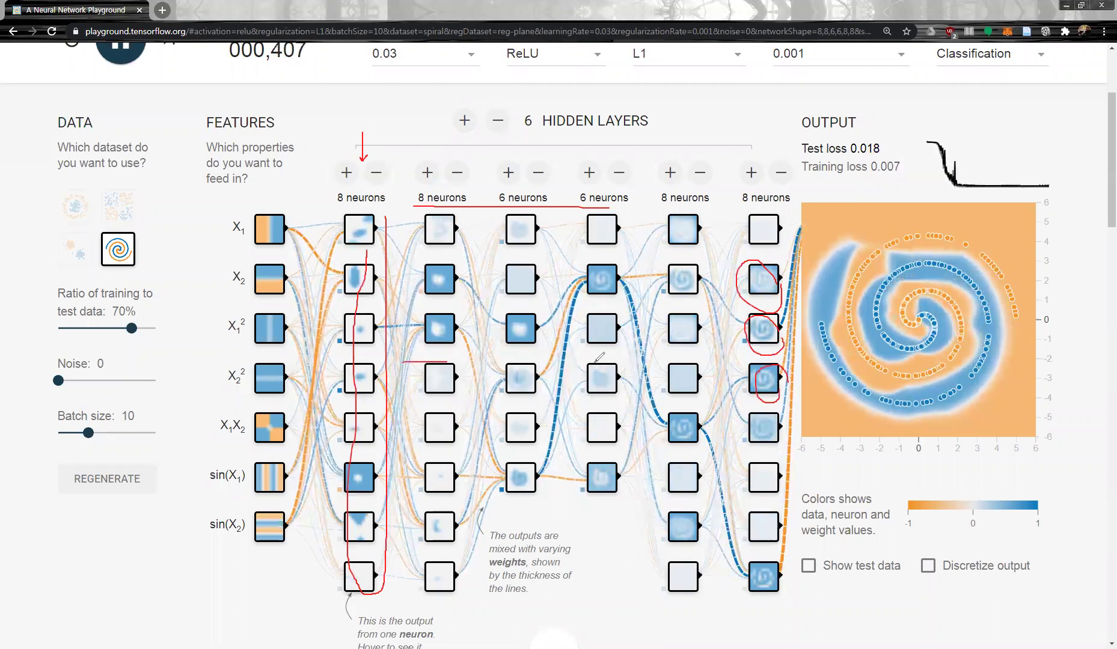
pyautogui.moveTo(402, 361); pyautogui.dragTo(682, 362)
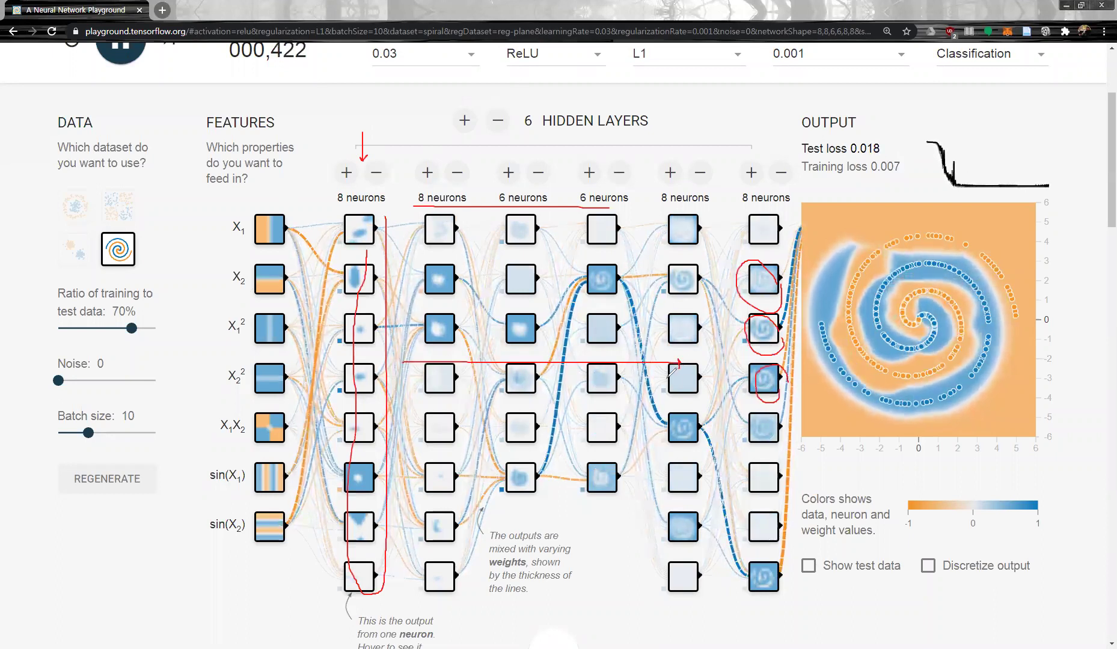